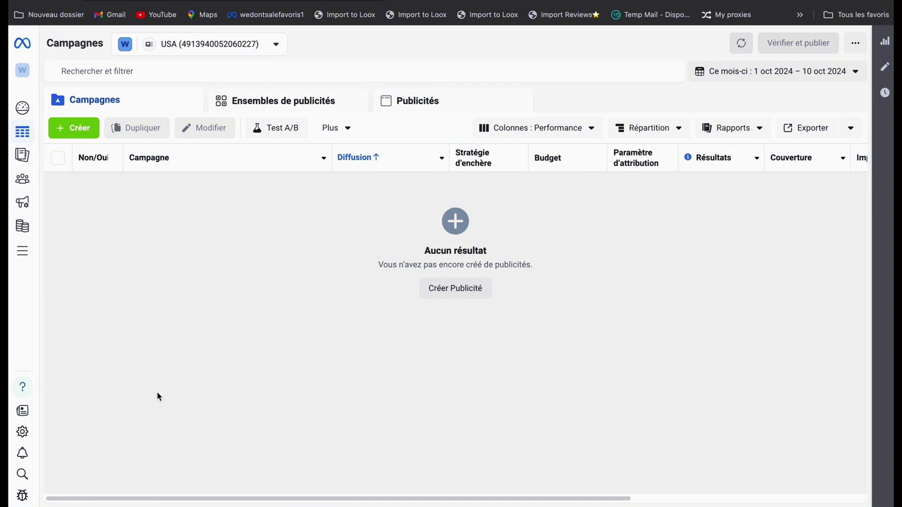
Step: Open the Catalogues section of the business settings and select the last Shopify Product Catalog in the list
left_click(22, 433)
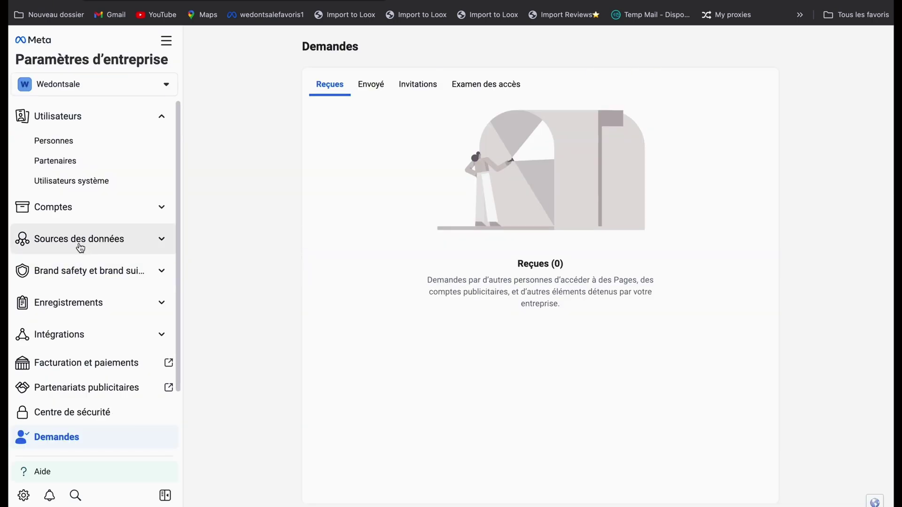
left_click(73, 263)
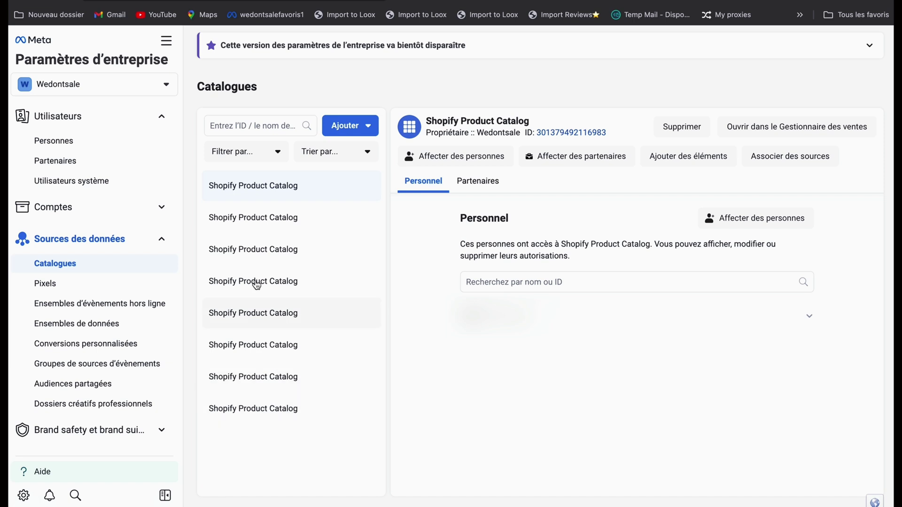
left_click(262, 416)
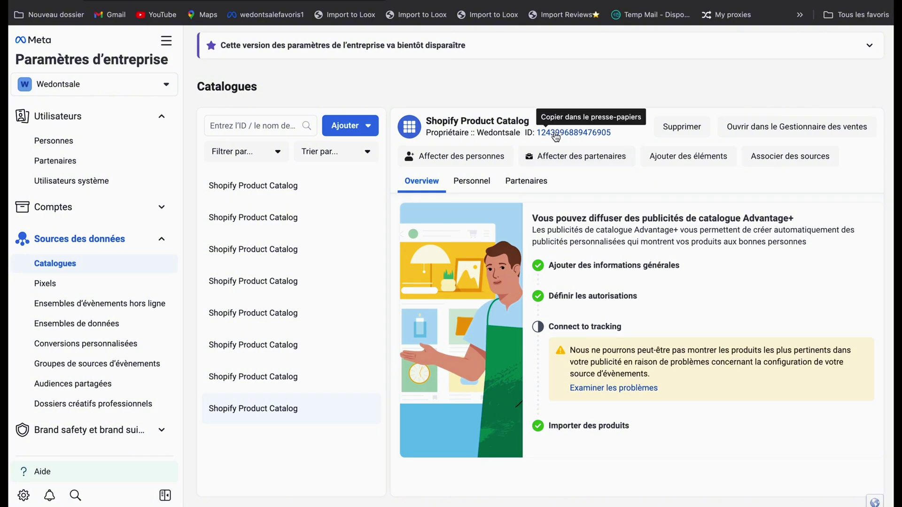
left_click(522, 183)
left_click(279, 413)
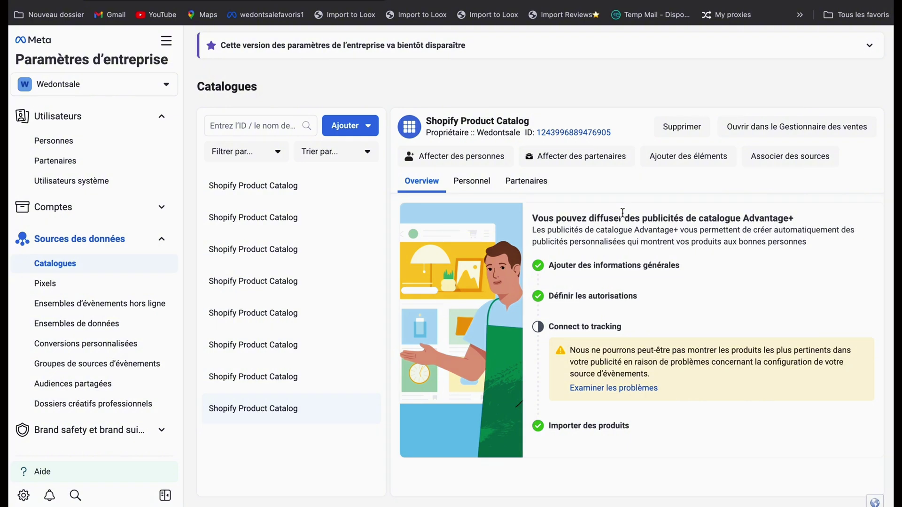
Step: Open the selected catalogue in the Gestionnaire des ventes and examine its list of active articles and their variants
left_click(752, 133)
scroll(385, 305, "down", 5)
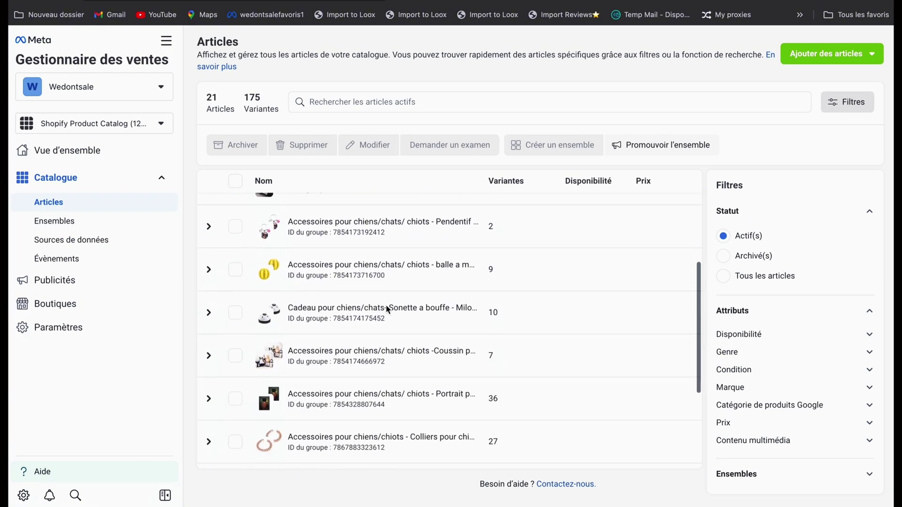
scroll(387, 308, "down", 6)
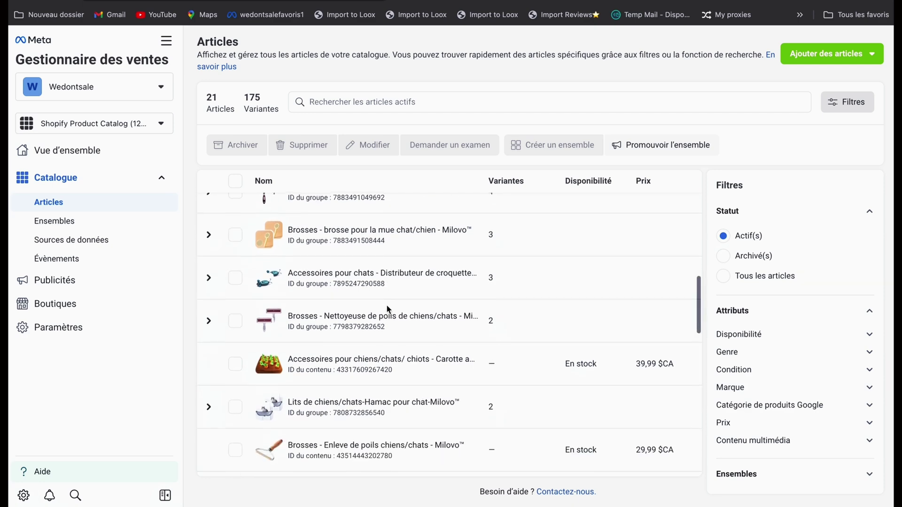
scroll(387, 308, "down", 2)
scroll(387, 308, "up", 7)
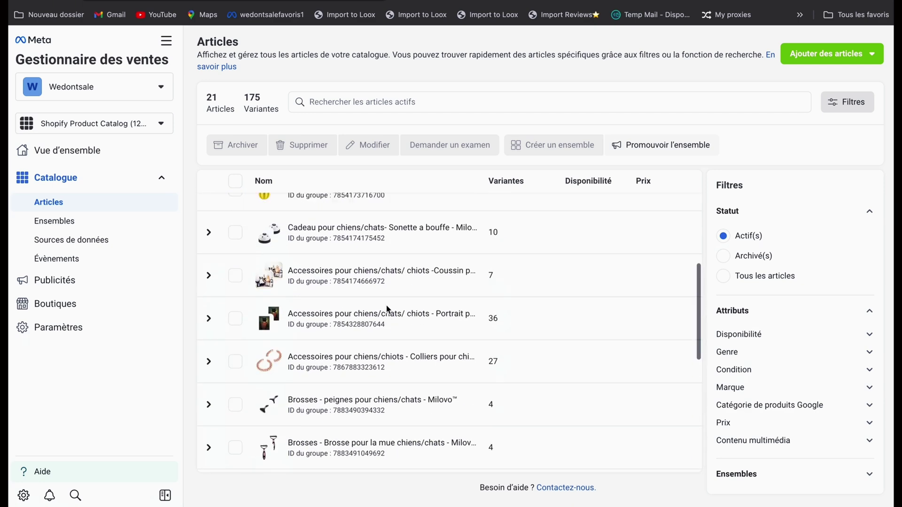
scroll(387, 308, "up", 6)
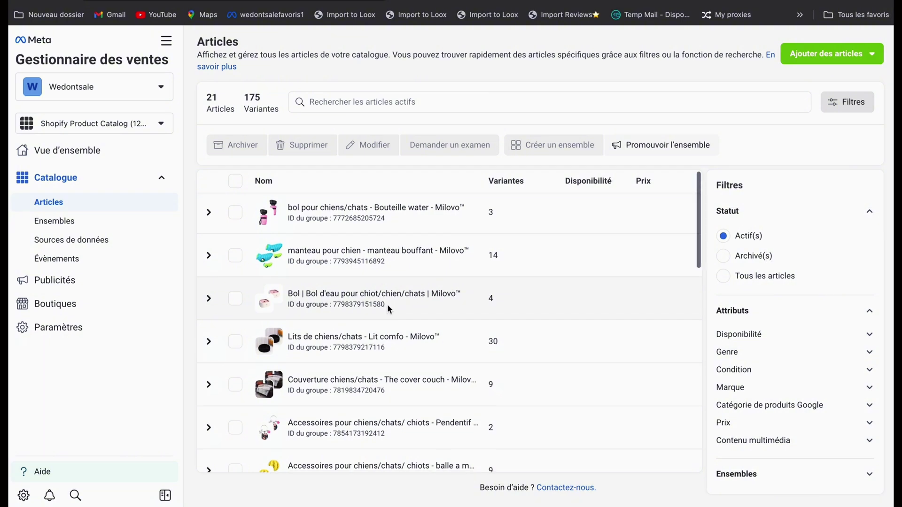
scroll(387, 305, "down", 4)
scroll(387, 305, "up", 3)
scroll(387, 306, "down", 2)
scroll(387, 305, "down", 4)
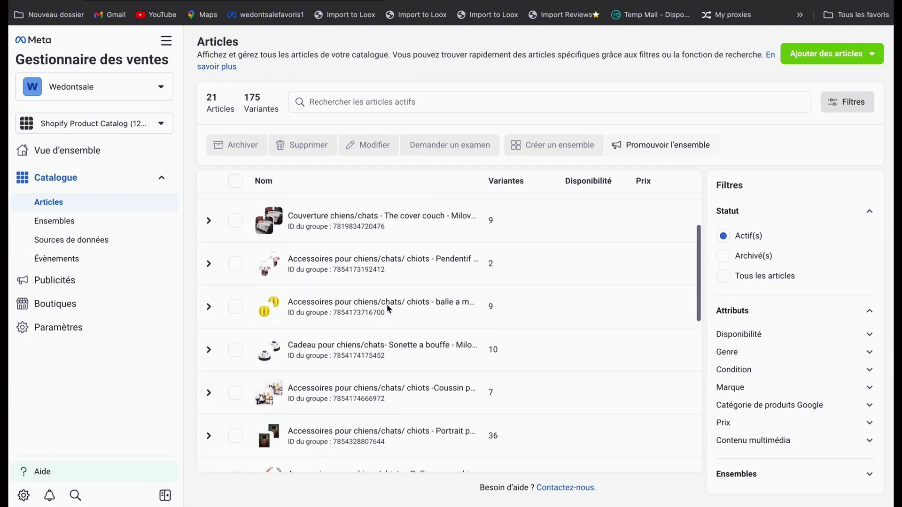
scroll(387, 308, "down", 7)
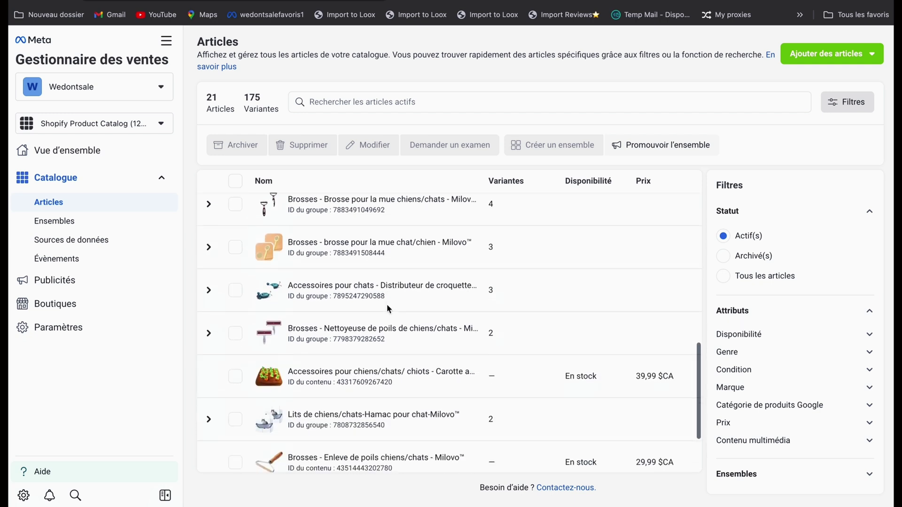
scroll(387, 308, "up", 12)
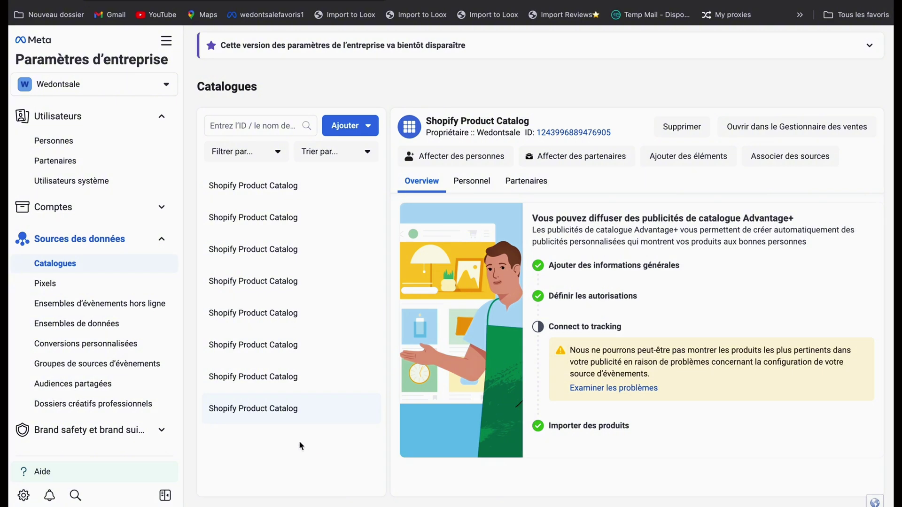
Step: Start creating a new catalogue from the business settings and review the extra product categories, keeping Produits en ligne
left_click(346, 125)
left_click(365, 216)
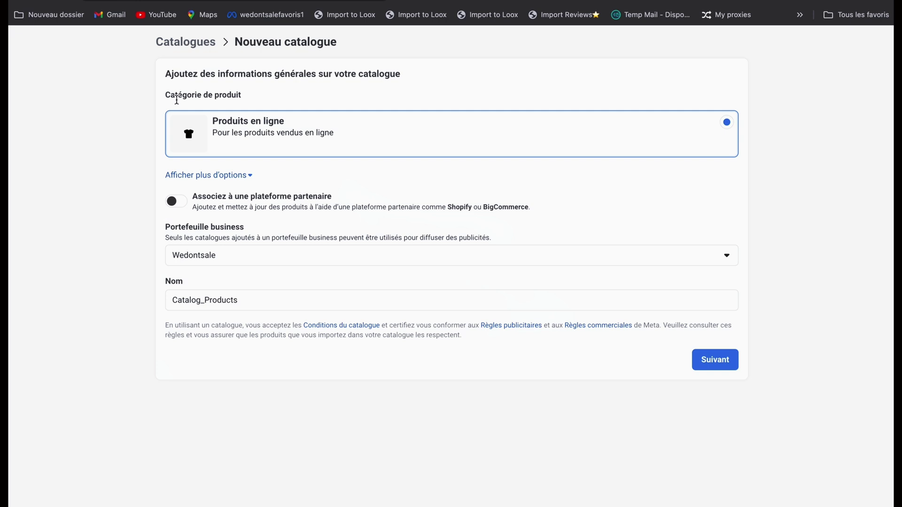
left_click(234, 174)
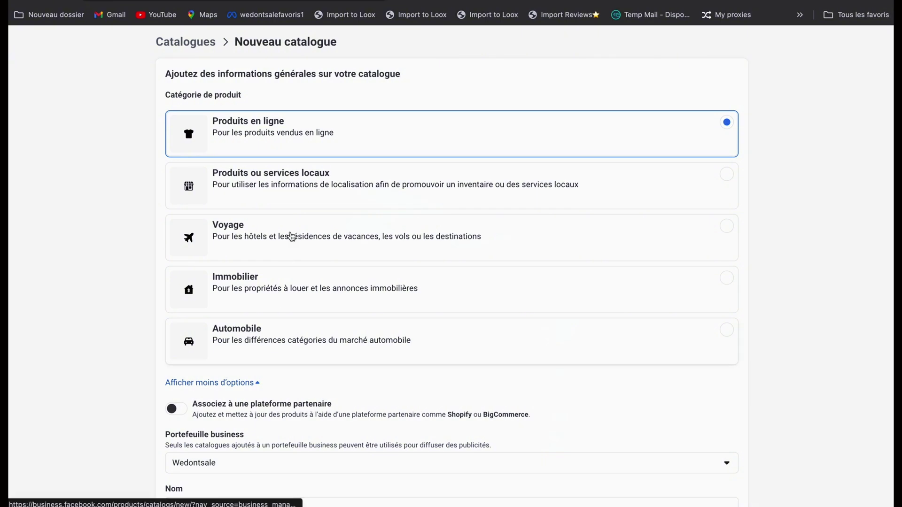
left_click(235, 385)
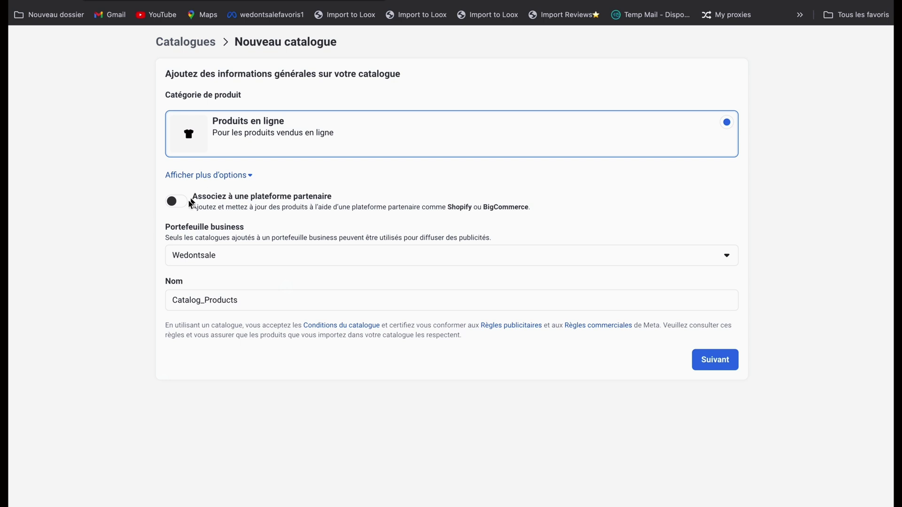
Step: Inspect the partner platforms that can be associated with the catalogue and leave the association switched off
left_click(176, 201)
left_click(282, 229)
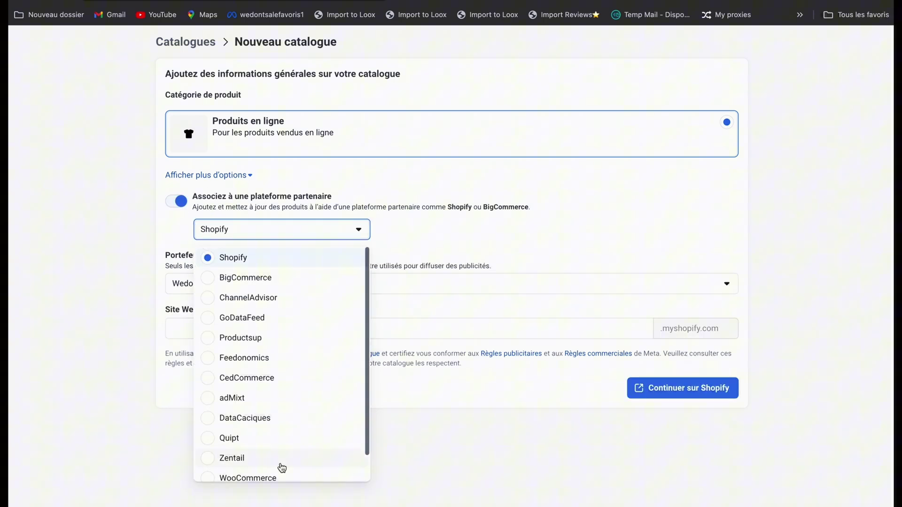
left_click(359, 230)
left_click(181, 202)
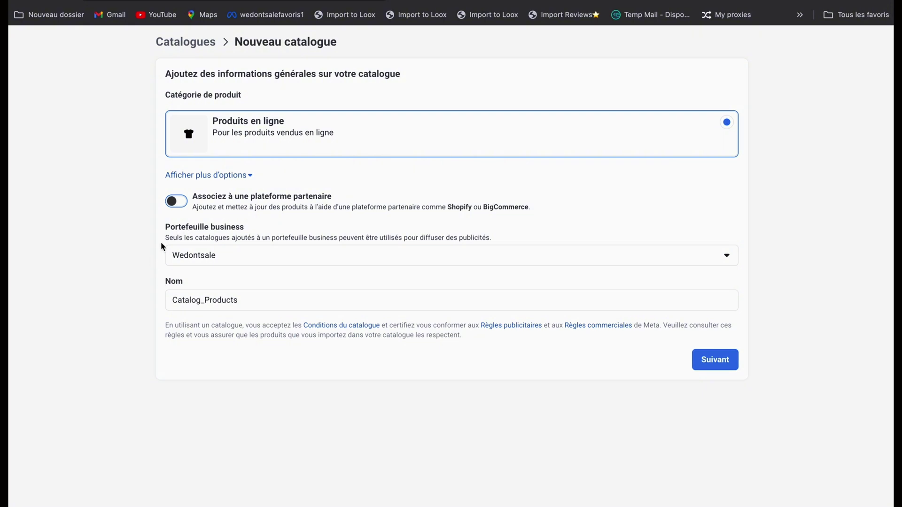
Step: Name the new catalogue Catalogue_Produits-video-YT and submit its general information
left_click(199, 299)
type("ue")
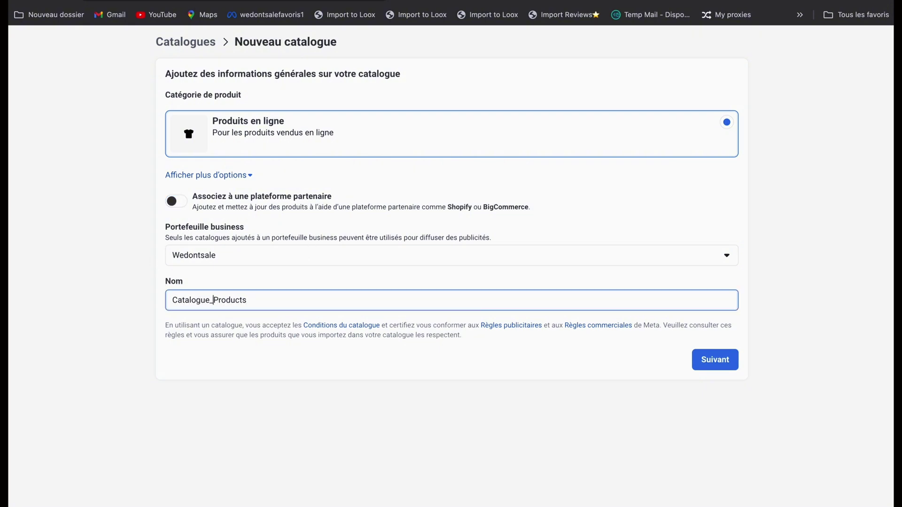
key("Right")
key("Right")
key("Right")
key("Right")
key("Right")
key("Right")
key("Delete")
key("Delete")
key("Delete")
type("its-video-YT")
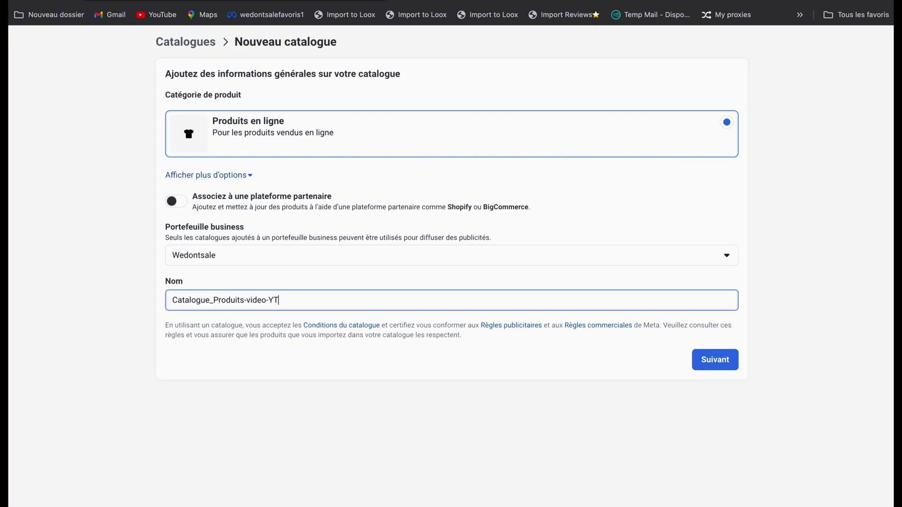
left_click(715, 362)
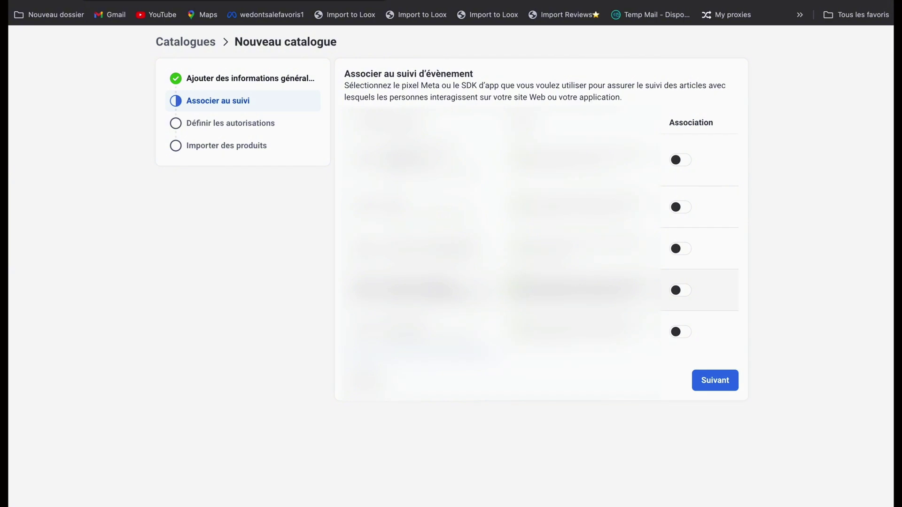
Step: Associate the fourth listed event source with the catalogue and proceed to the permissions
left_click(675, 291)
left_click(712, 380)
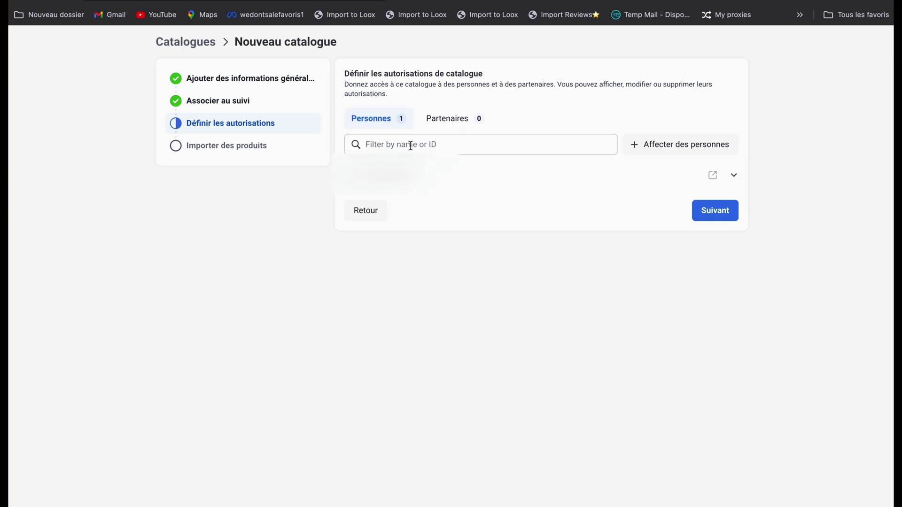
Step: Assign the second listed person to the catalogue with only the Ensembles de produits pour les publicités access, and proceed to product import
left_click(643, 149)
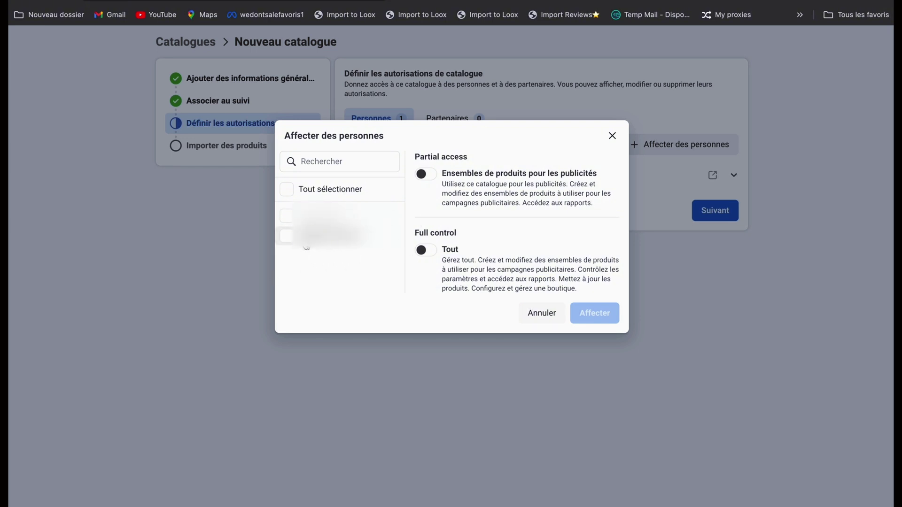
left_click(287, 238)
left_click(422, 249)
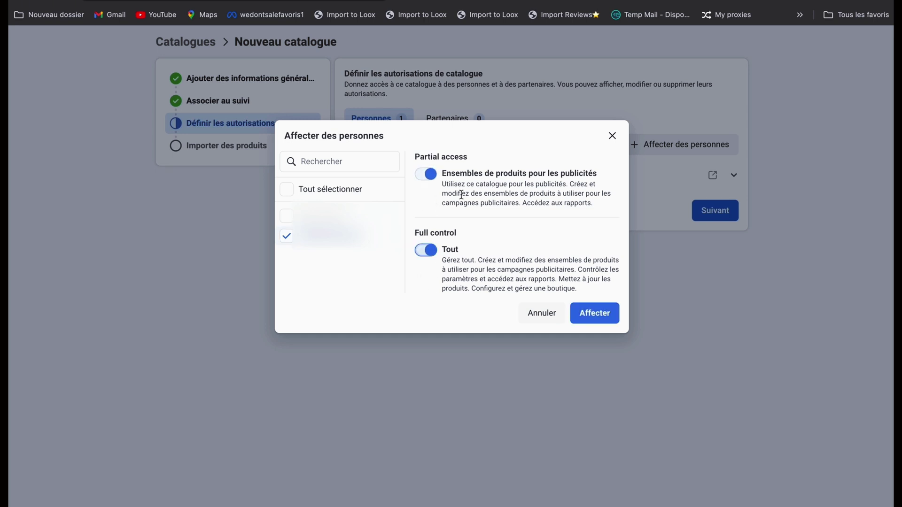
left_click(422, 249)
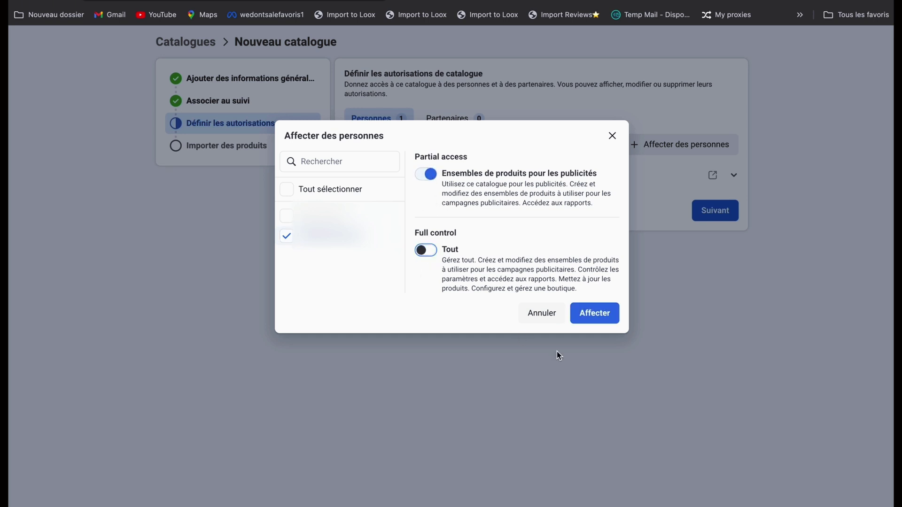
left_click(593, 318)
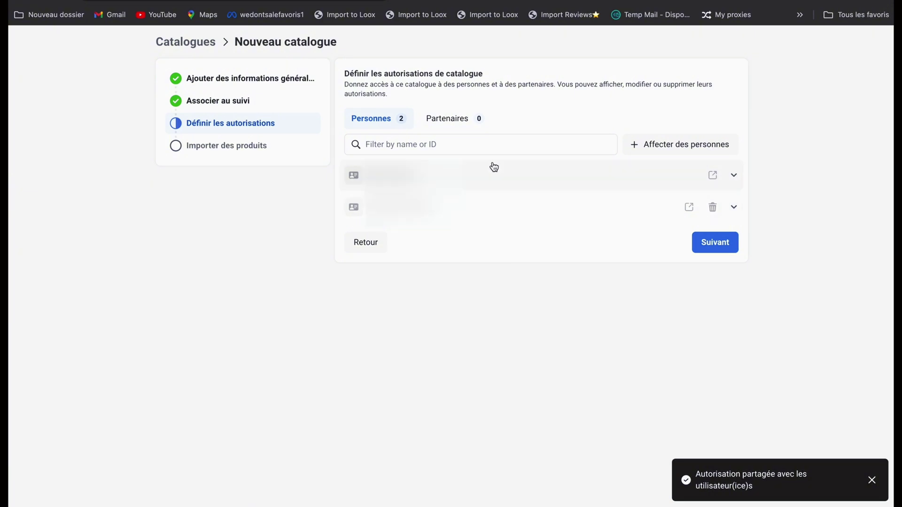
left_click(719, 244)
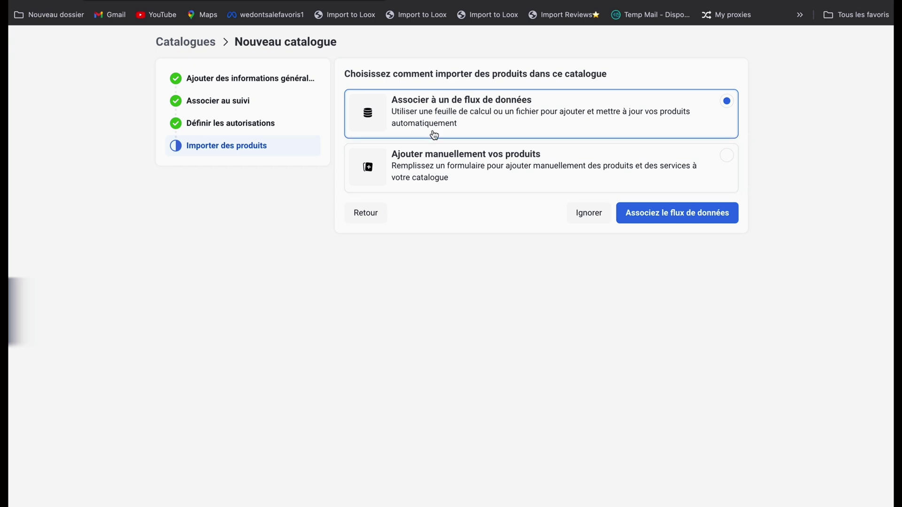
Step: Choose to add products to the catalogue manually and open the product entry form
left_click(726, 157)
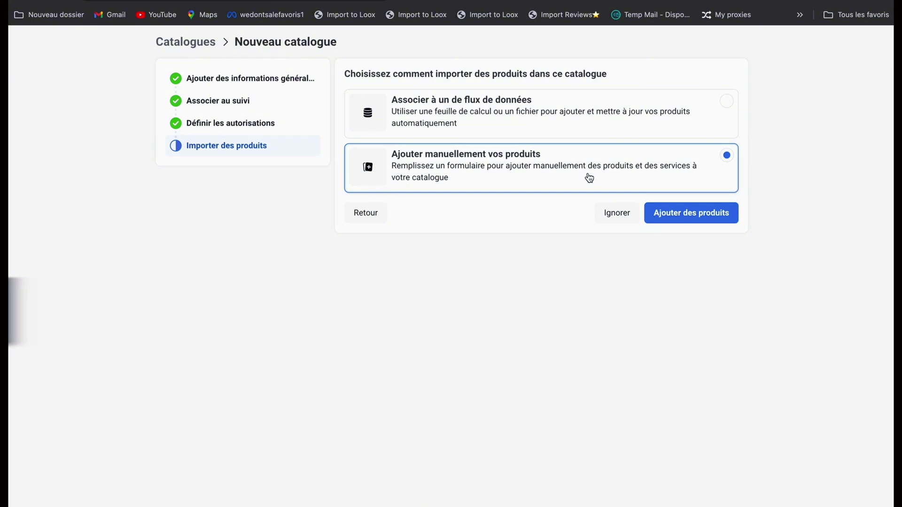
left_click(674, 220)
Step: Examine the columns of the product entry form, from title, description and website link to price, category, availability, brand and content ID
scroll(552, 235, "right", 5)
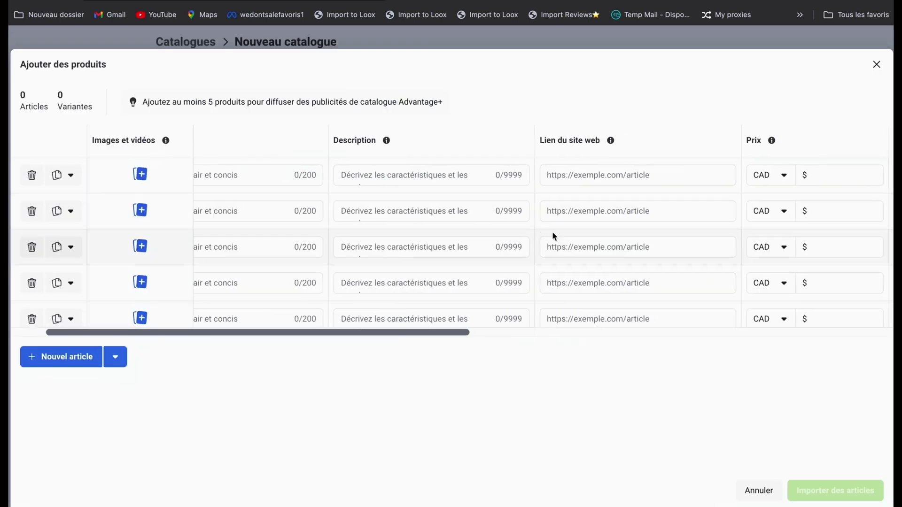
scroll(552, 235, "right", 10)
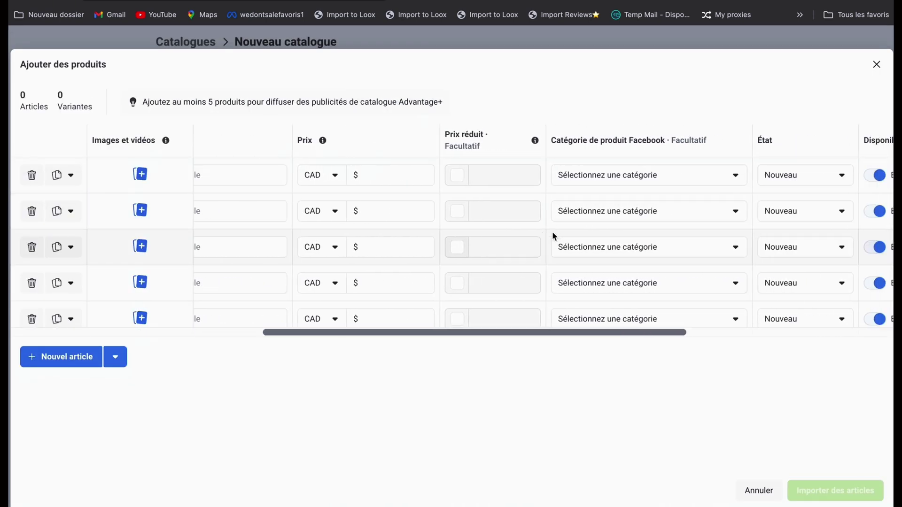
scroll(553, 234, "left", 12)
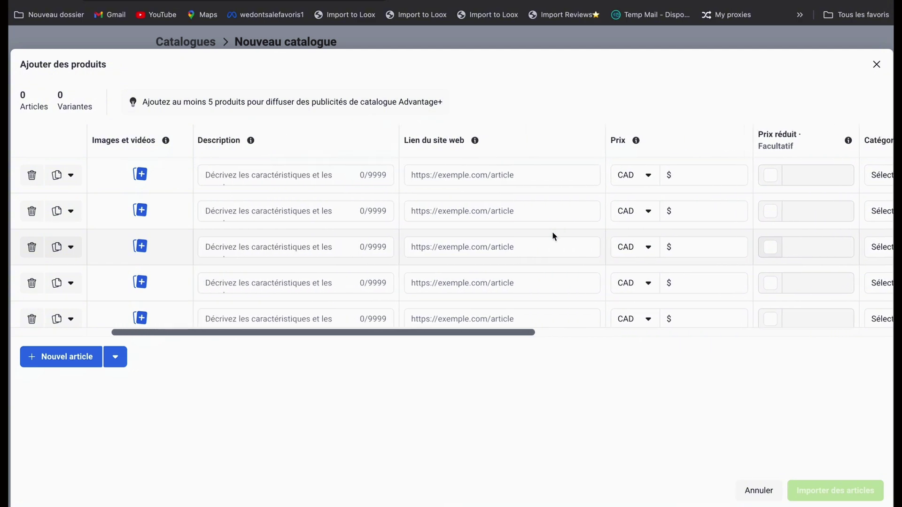
scroll(459, 233, "left", 4)
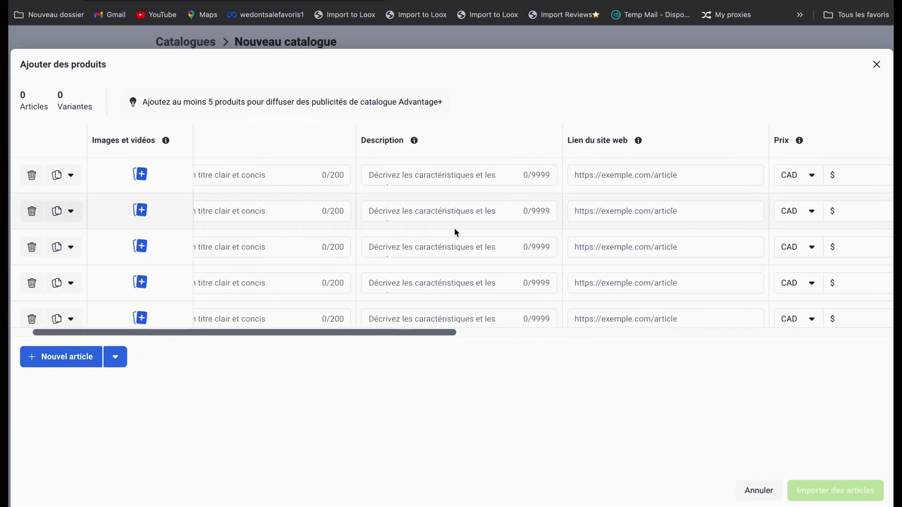
scroll(467, 231, "right", 7)
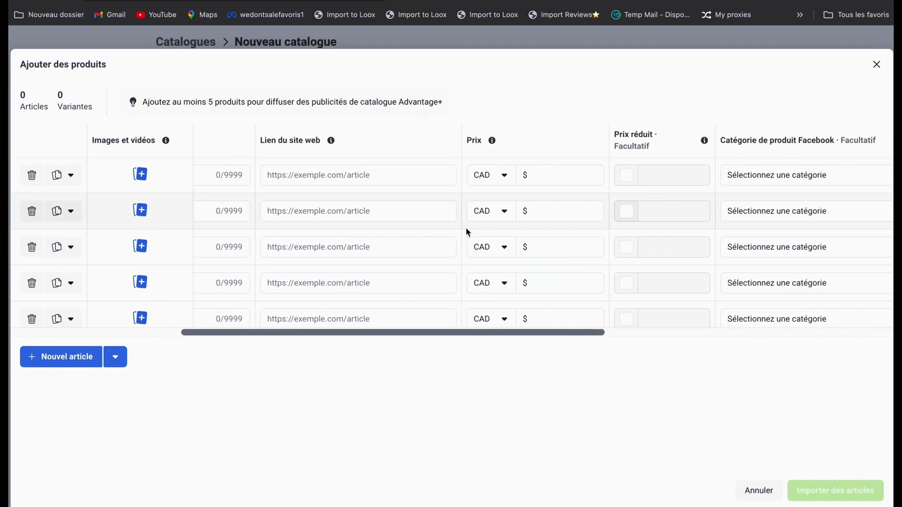
scroll(467, 231, "left", 4)
scroll(466, 227, "left", 4)
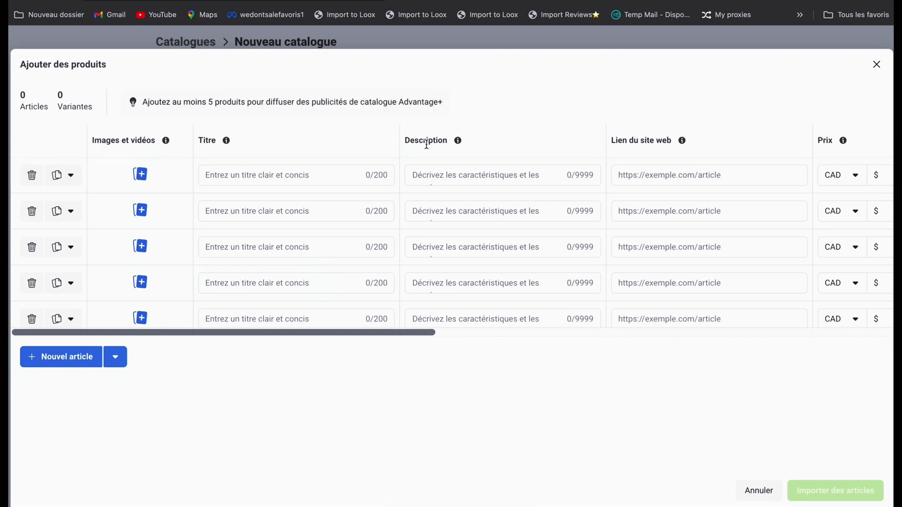
scroll(425, 148, "right", 3)
scroll(425, 150, "right", 8)
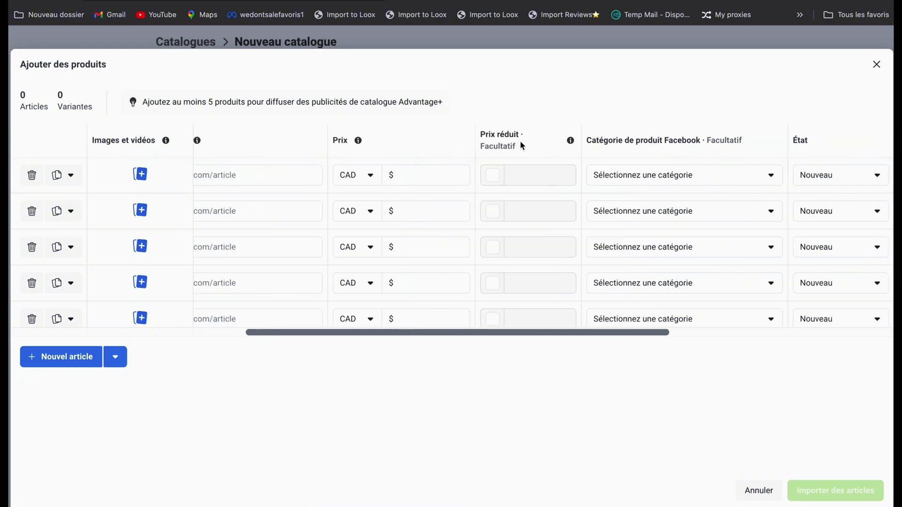
scroll(520, 144, "right", 3)
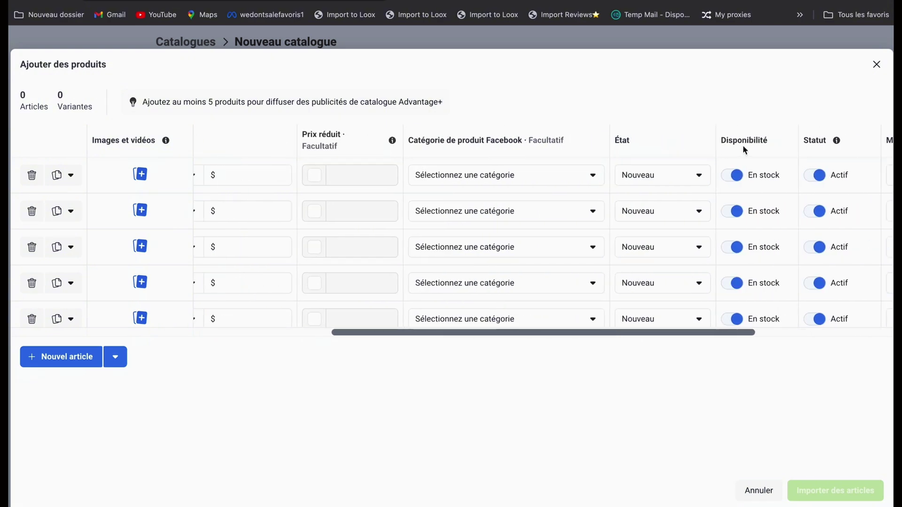
scroll(739, 147, "right", 6)
scroll(516, 196, "left", 10)
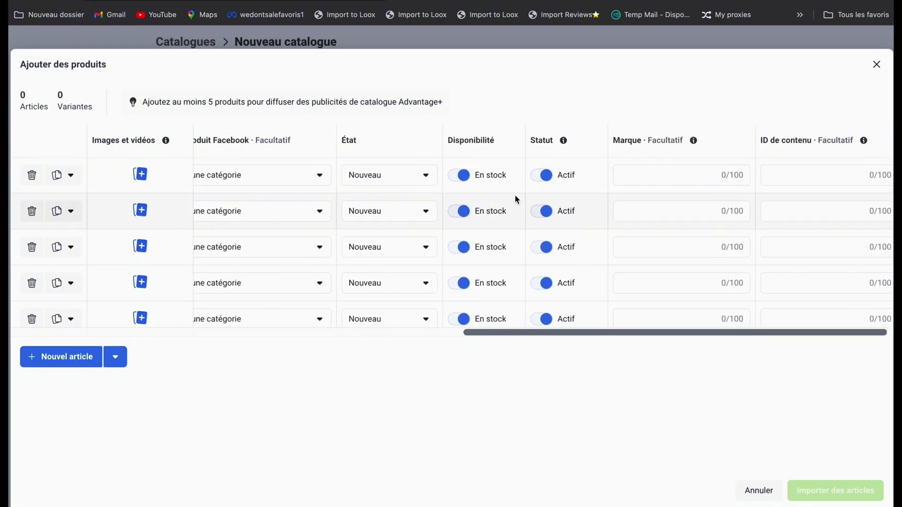
Step: Cancel the manual product entry form and switch the product import method to a data feed
scroll(506, 198, "left", 4)
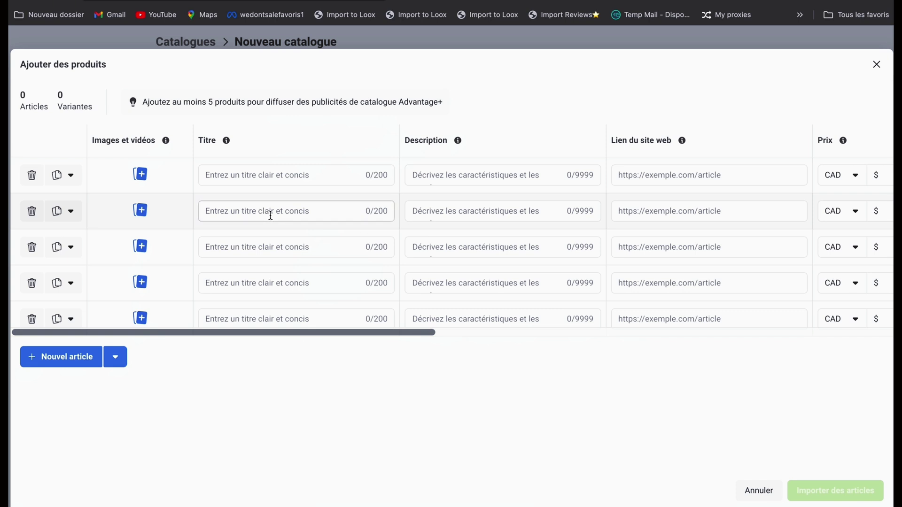
scroll(563, 242, "right", 3)
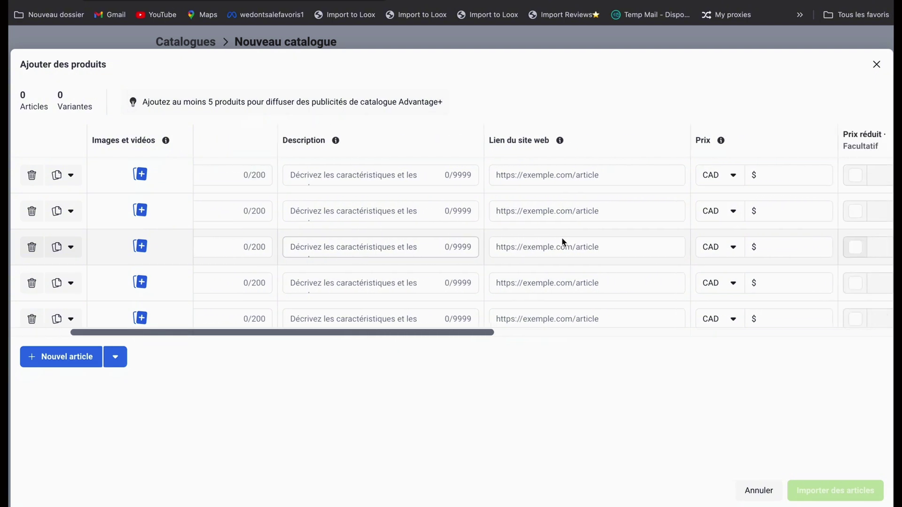
scroll(562, 241, "right", 10)
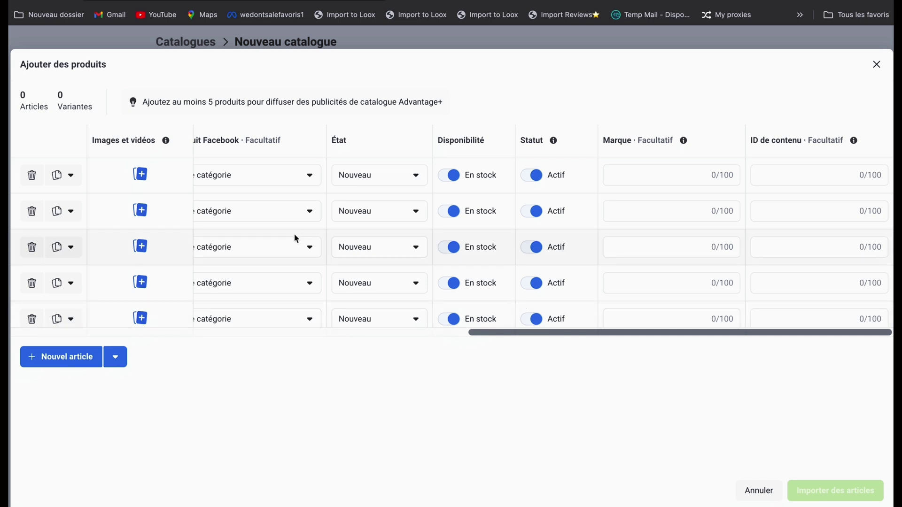
left_click(755, 492)
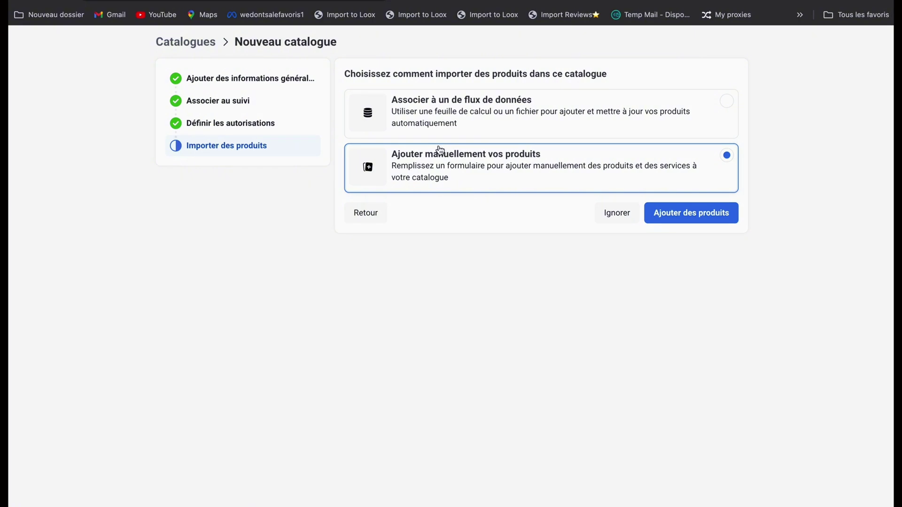
left_click(738, 107)
left_click(689, 221)
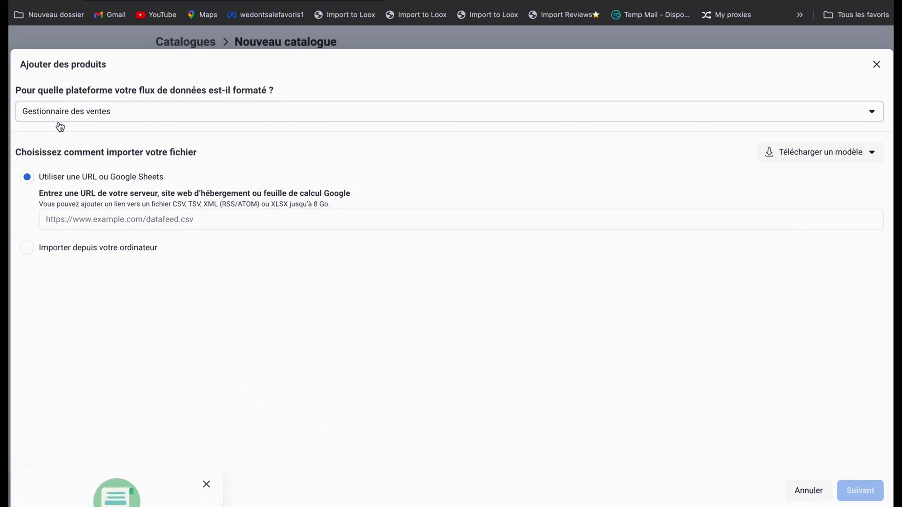
Step: Set the data feed's platform format to Google Merchant Center and choose to import the file from the computer
left_click(871, 113)
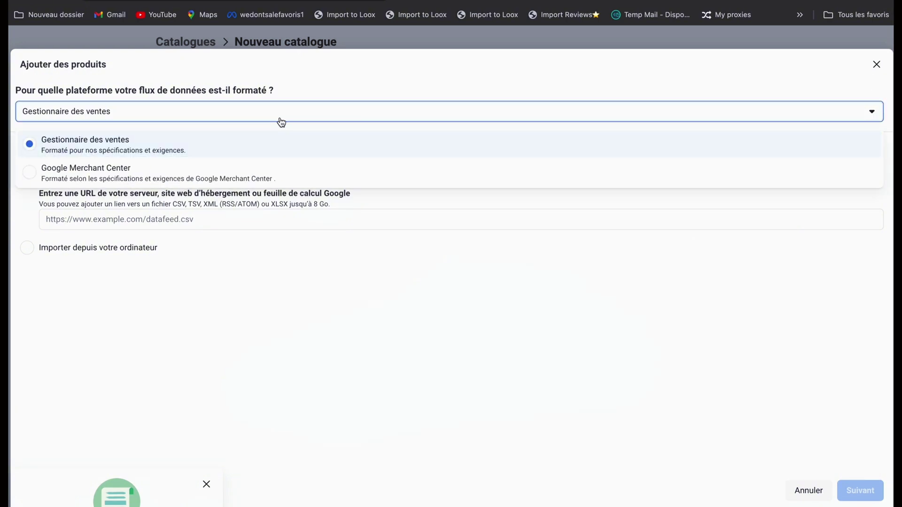
left_click(206, 177)
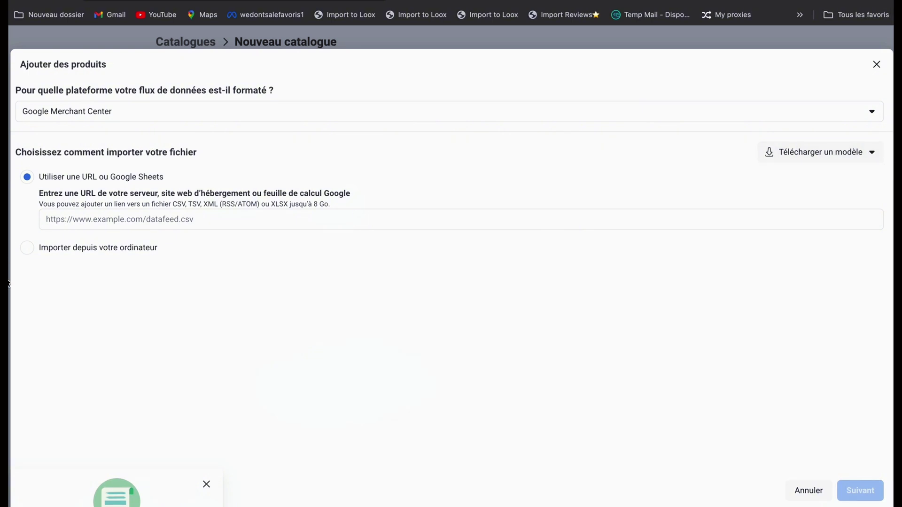
left_click(28, 248)
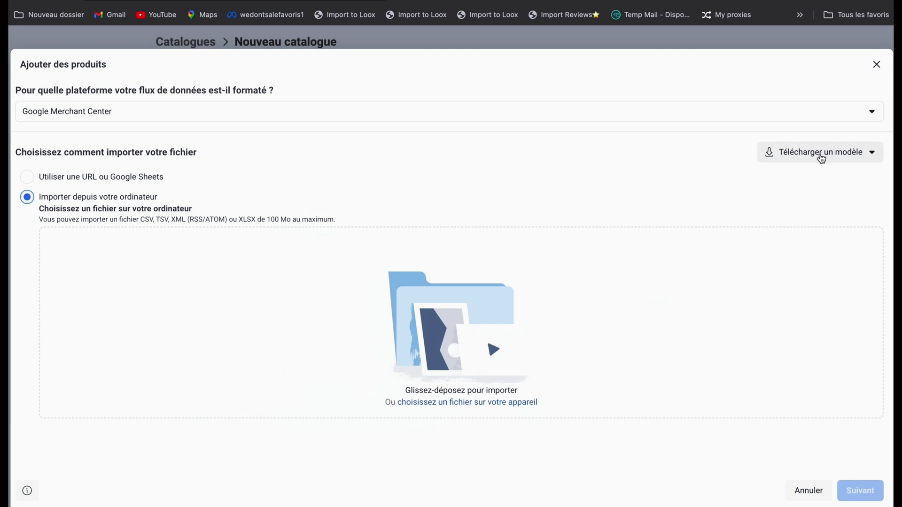
Step: Download the standard template in .xlsx format and open it in the spreadsheet program
left_click(821, 159)
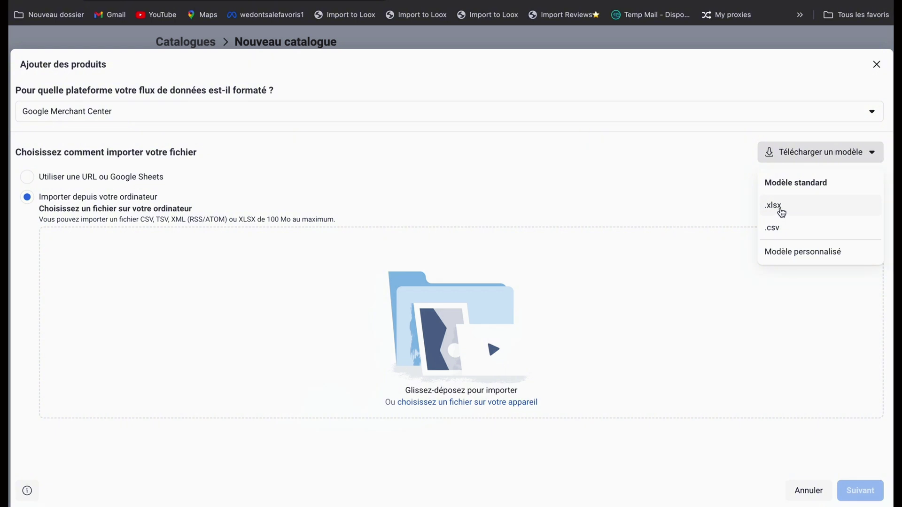
left_click(779, 207)
left_click(809, 22)
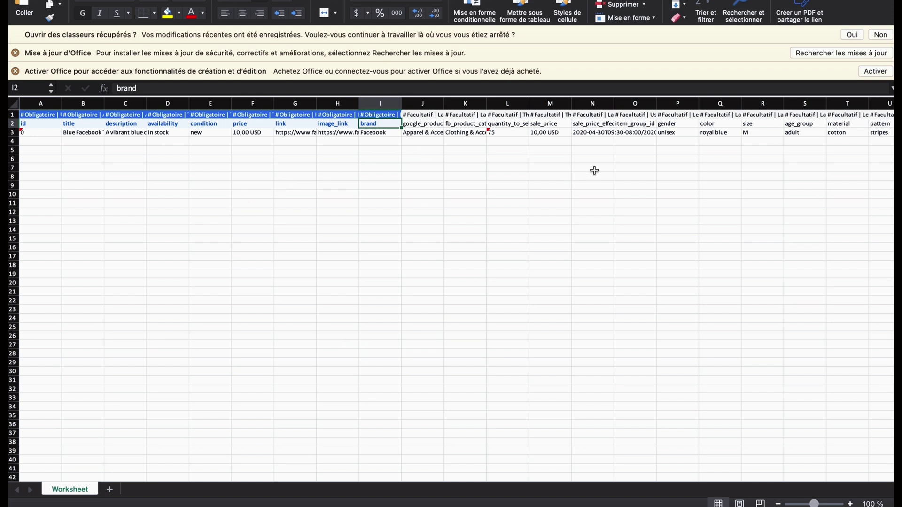
Step: Widen columns A to I of the template and examine its required and optional product fields across the sheet
scroll(730, 181, "right", 3)
scroll(730, 180, "left", 3)
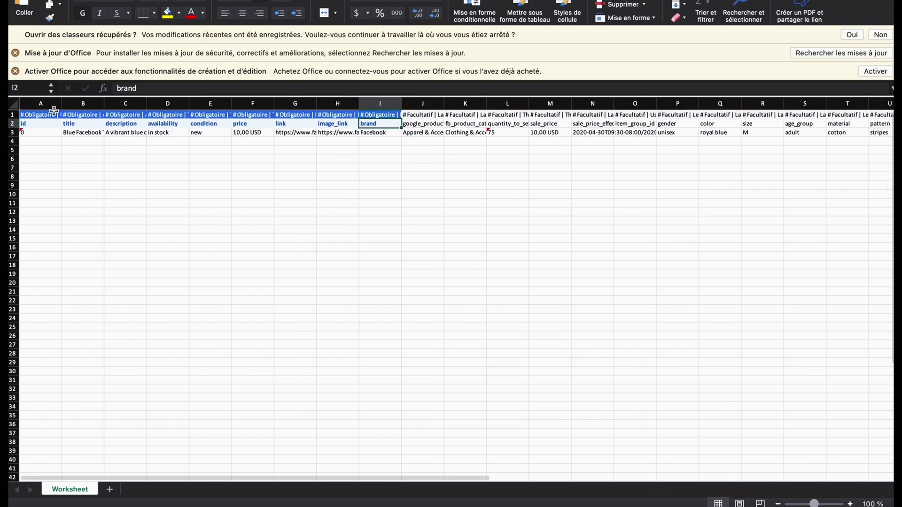
left_click_drag(62, 104, 632, 103)
left_click_drag(672, 102, 800, 103)
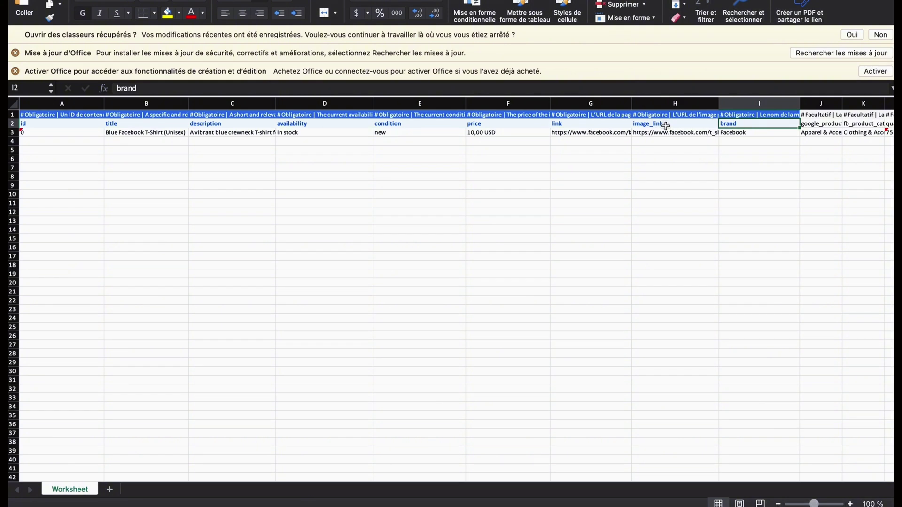
scroll(606, 162, "right", 10)
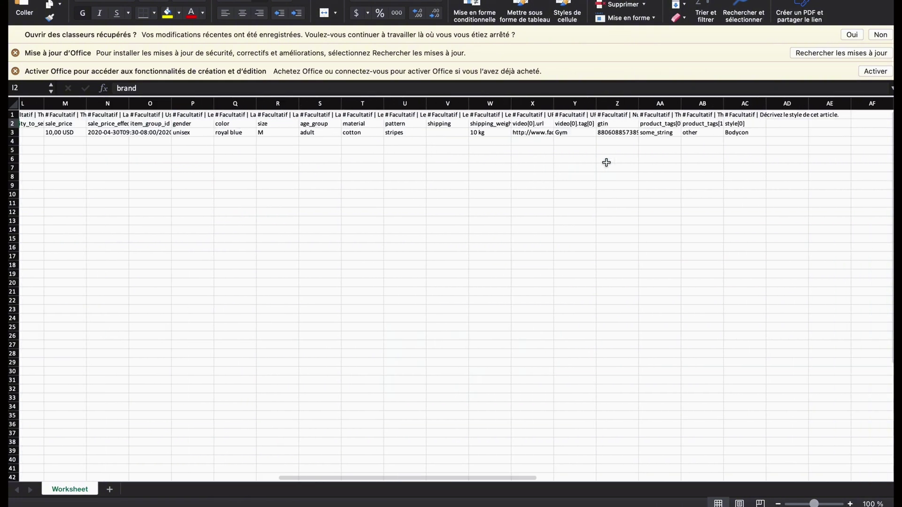
scroll(607, 162, "right", 5)
scroll(606, 163, "left", 8)
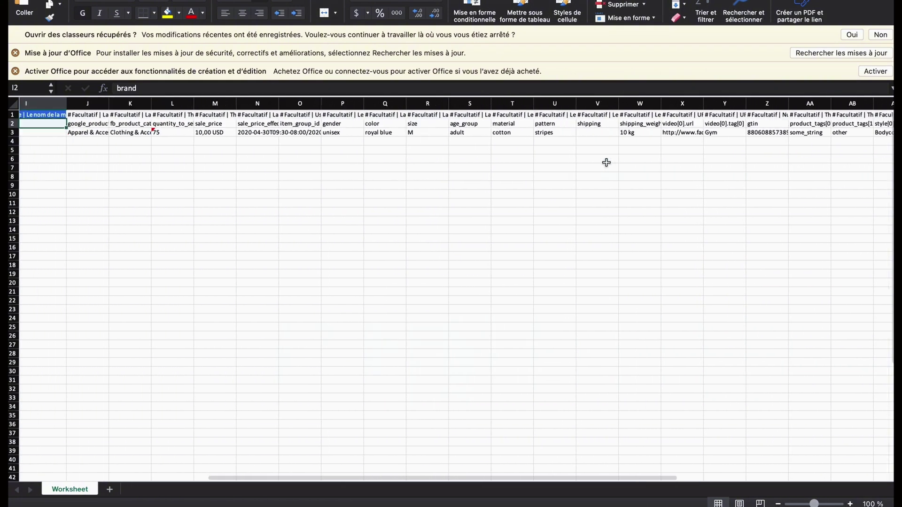
scroll(606, 162, "left", 8)
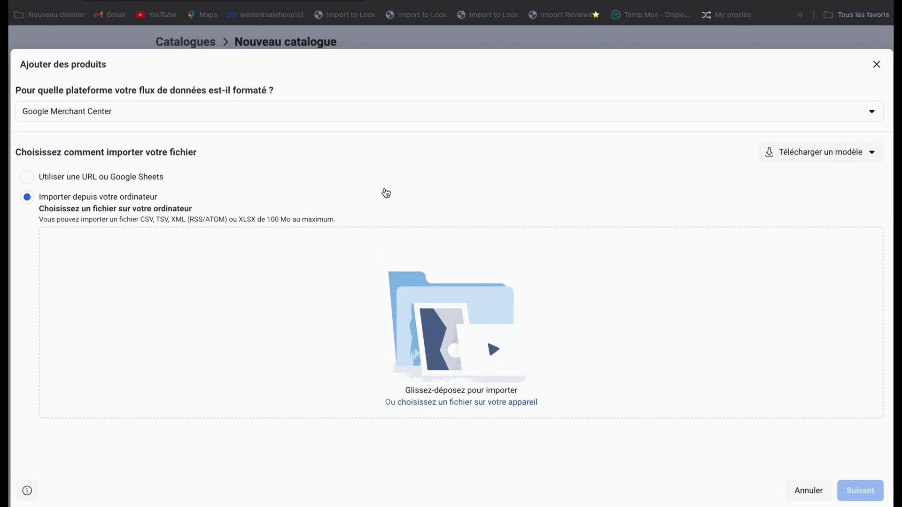
left_click(455, 400)
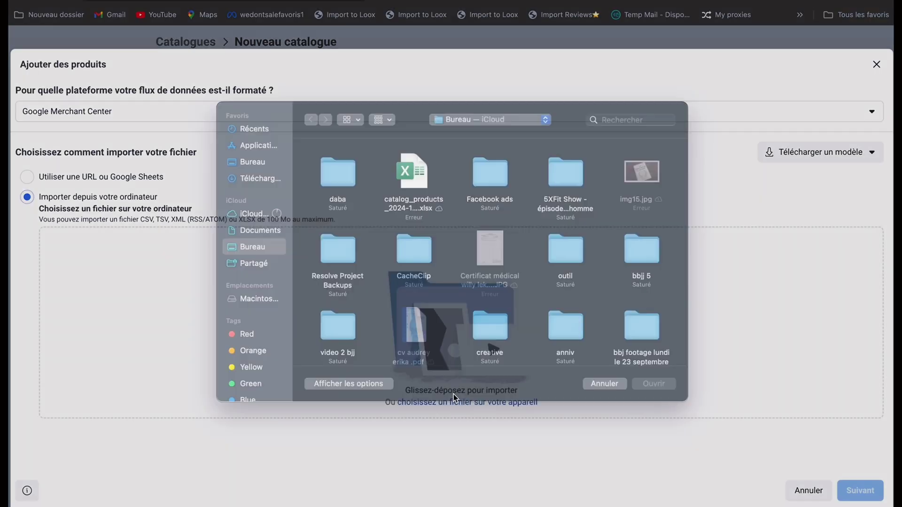
left_click(424, 201)
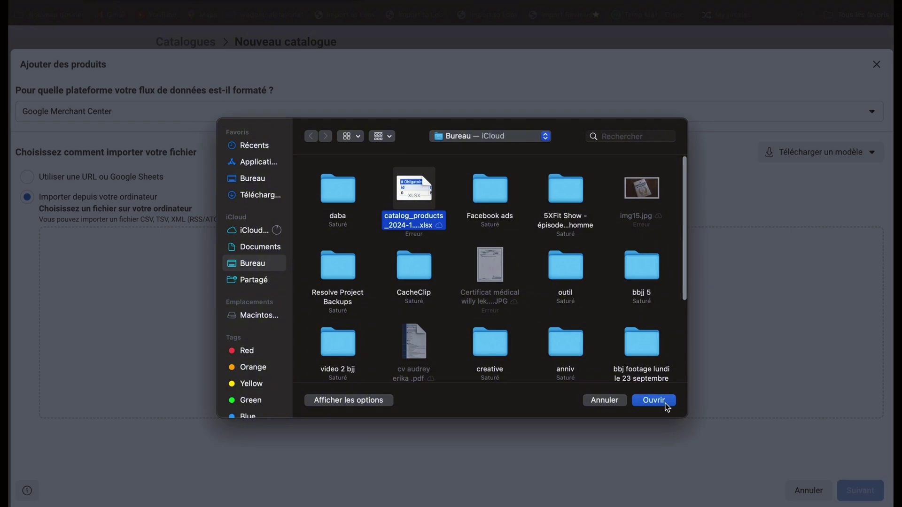
left_click(654, 400)
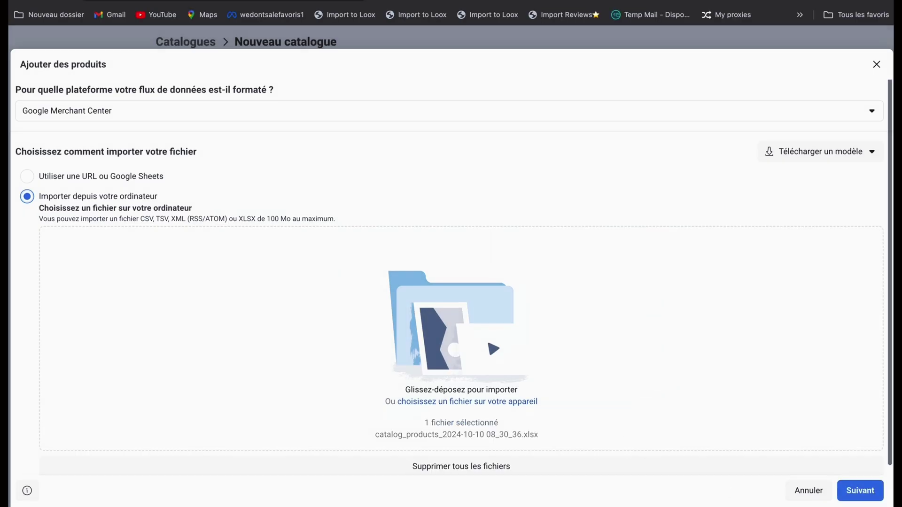
left_click(863, 491)
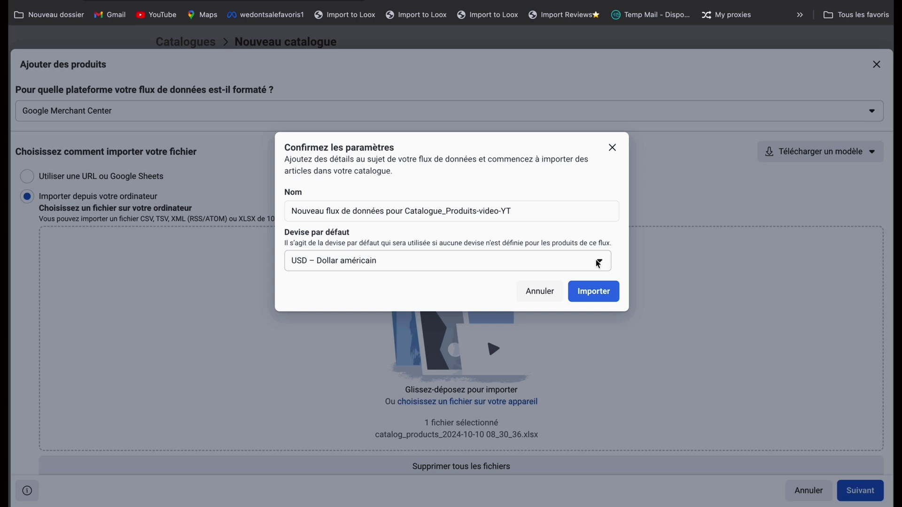
left_click(596, 292)
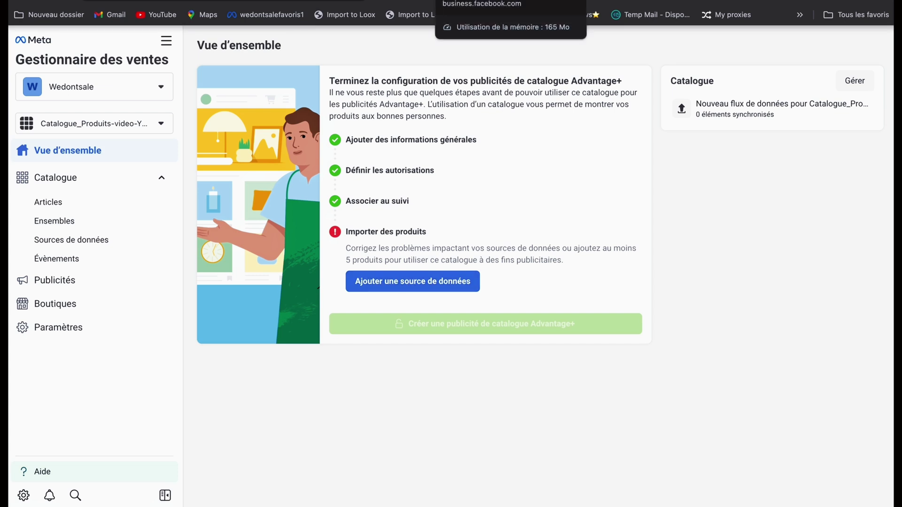
Step: In the business settings, view the last listed Shopify Product Catalog and start creating a new catalogue
left_click(489, 0)
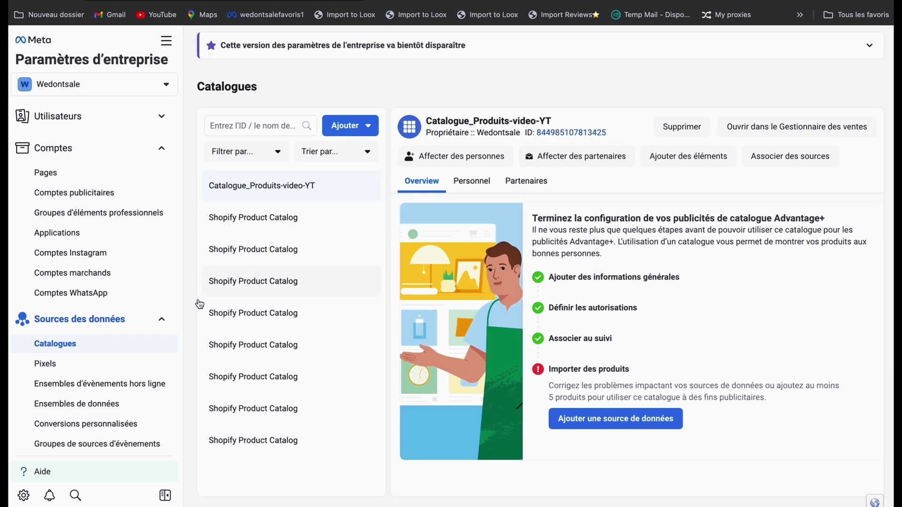
left_click(282, 446)
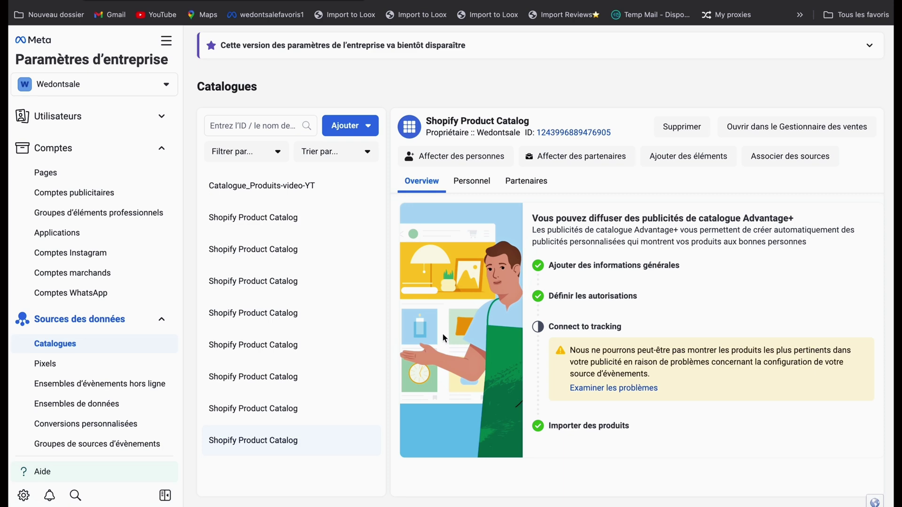
left_click(366, 130)
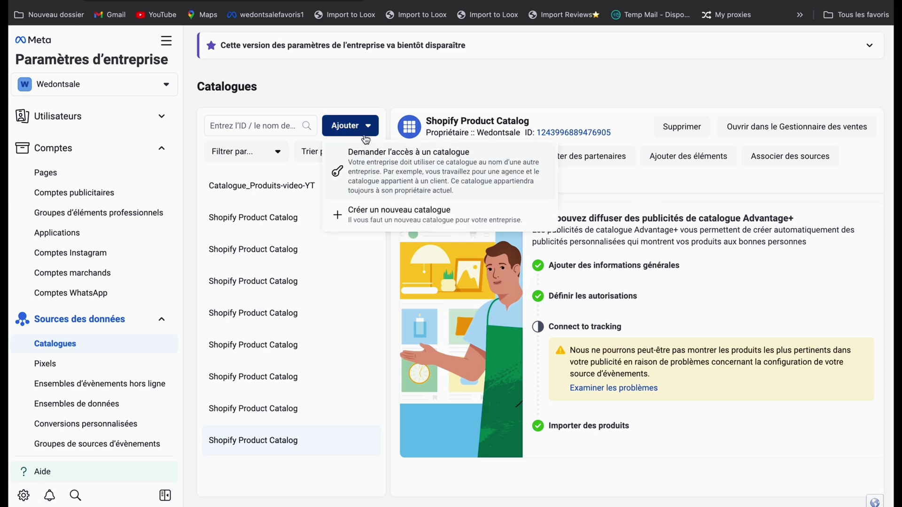
left_click(364, 224)
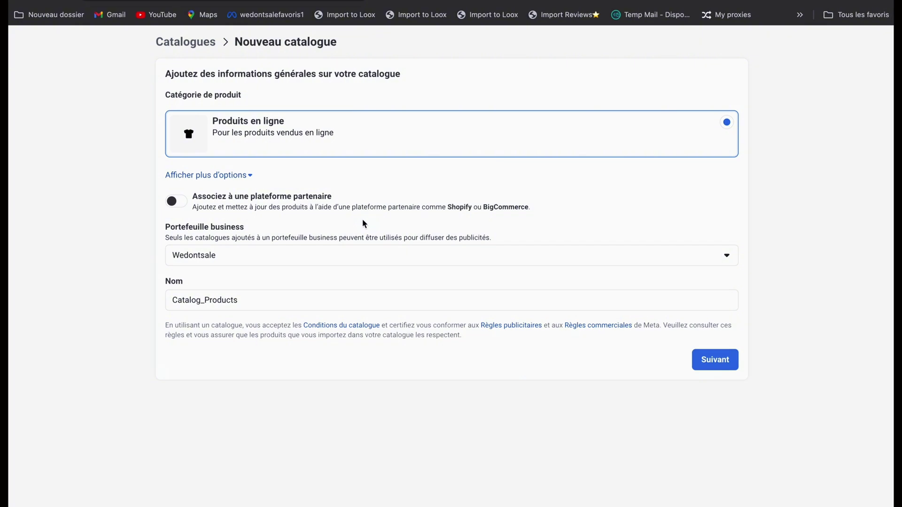
Step: Associate the new catalogue with the Shopify partner platform, enter the store's Shopify site name and continue on Shopify
left_click(170, 201)
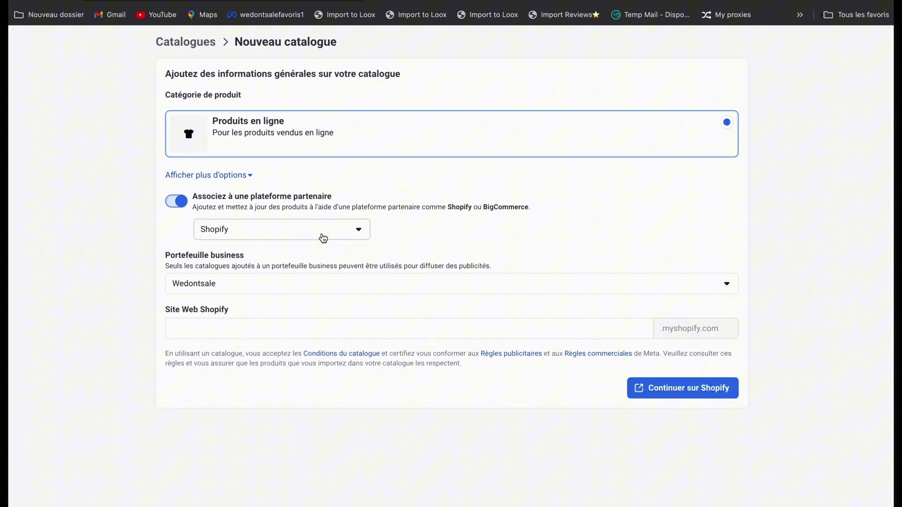
left_click(209, 334)
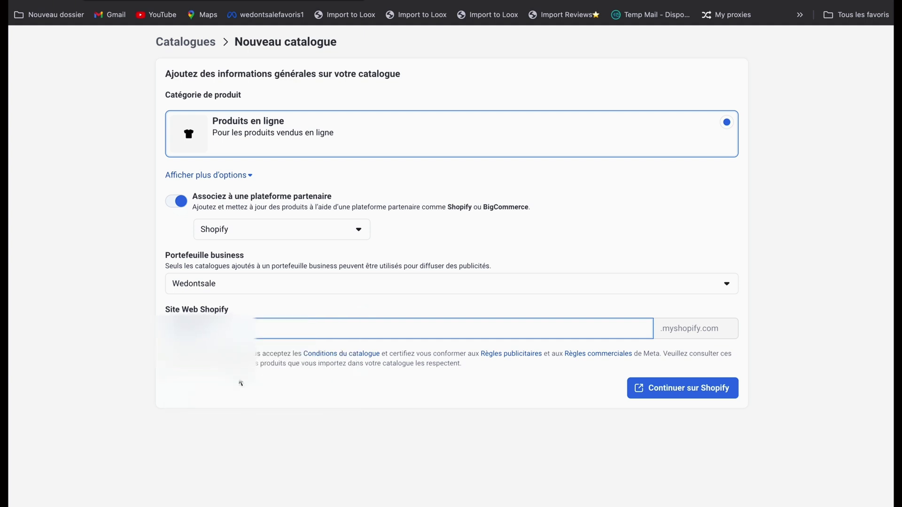
left_click(698, 392)
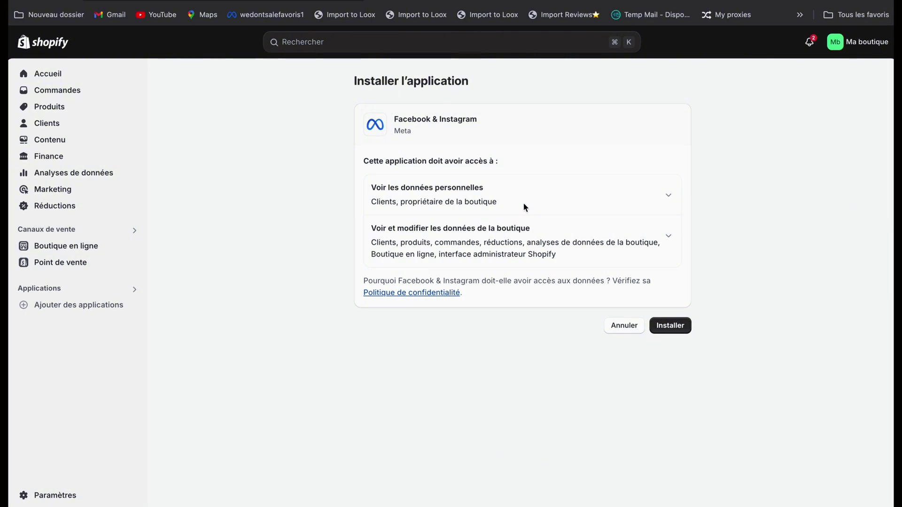
Step: Install the Facebook & Instagram app in the Shopify store and review its page down to the shop setup section
left_click(669, 325)
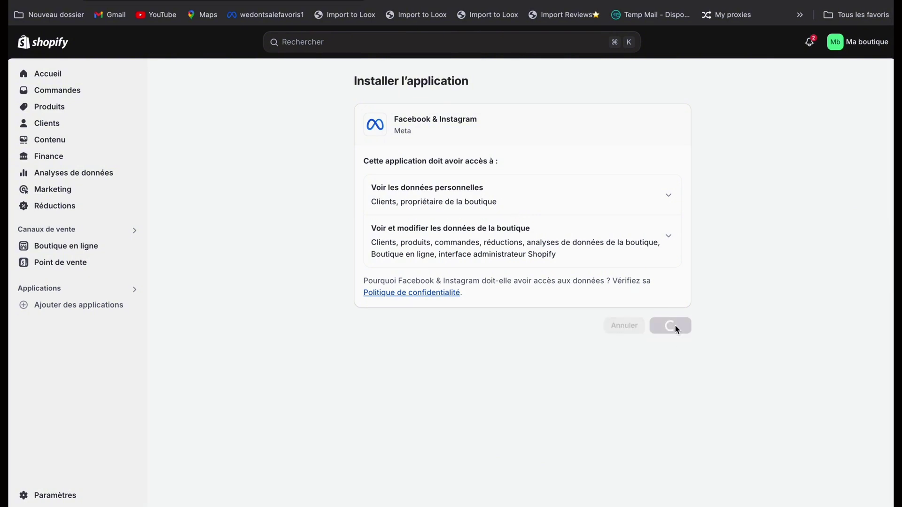
scroll(572, 428, "down", 5)
scroll(572, 428, "down", 2)
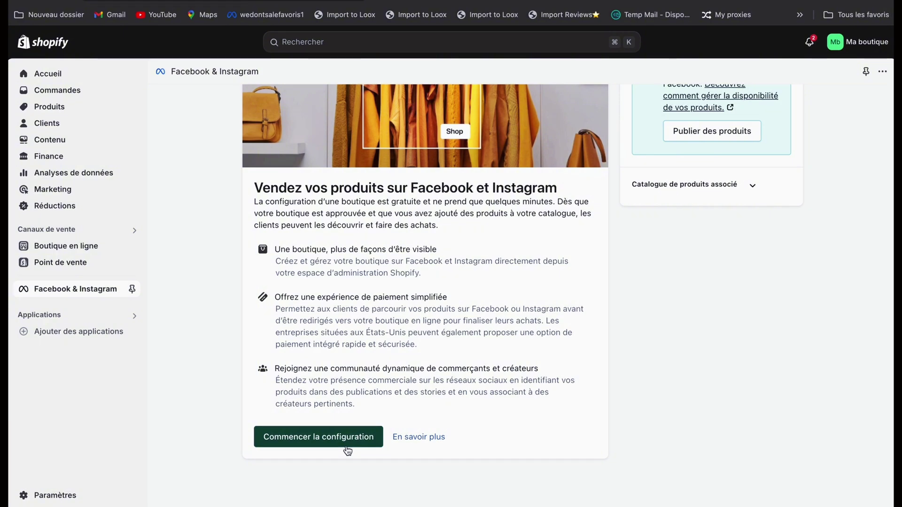
scroll(392, 414, "up", 5)
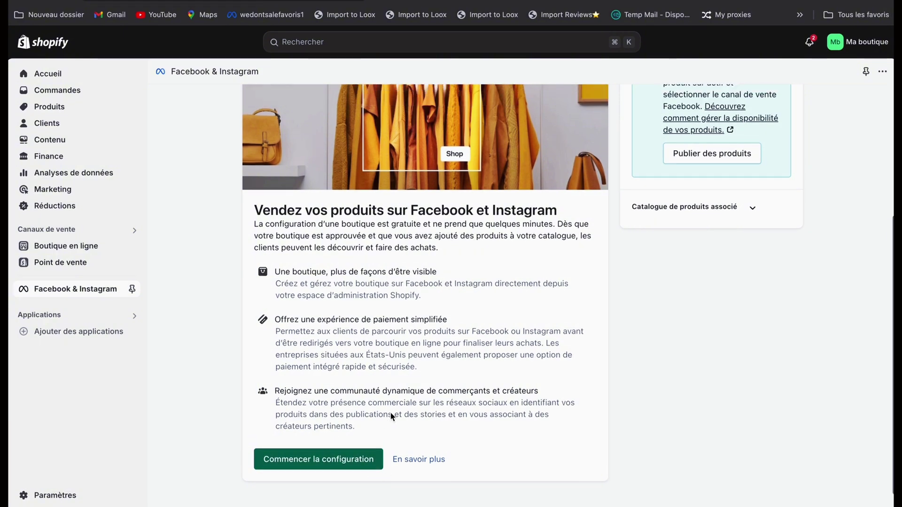
scroll(389, 417, "down", 1)
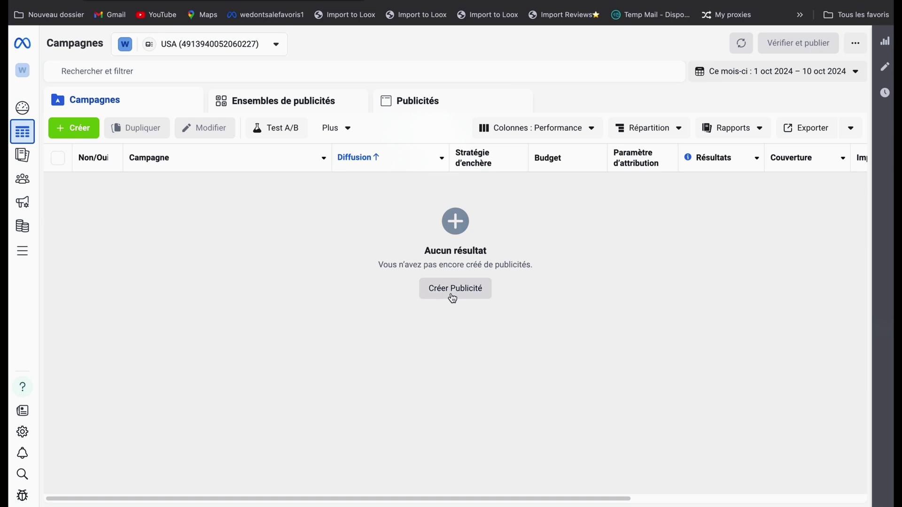
Step: Create an auction campaign with the Ventes objective, using the manual sales campaign configuration instead of Advantage+ shopping
left_click(66, 131)
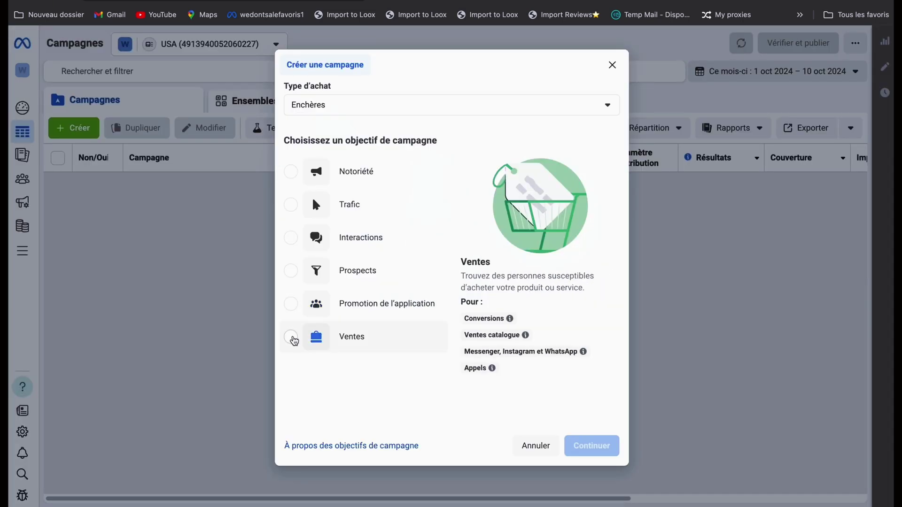
left_click(291, 337)
left_click(585, 446)
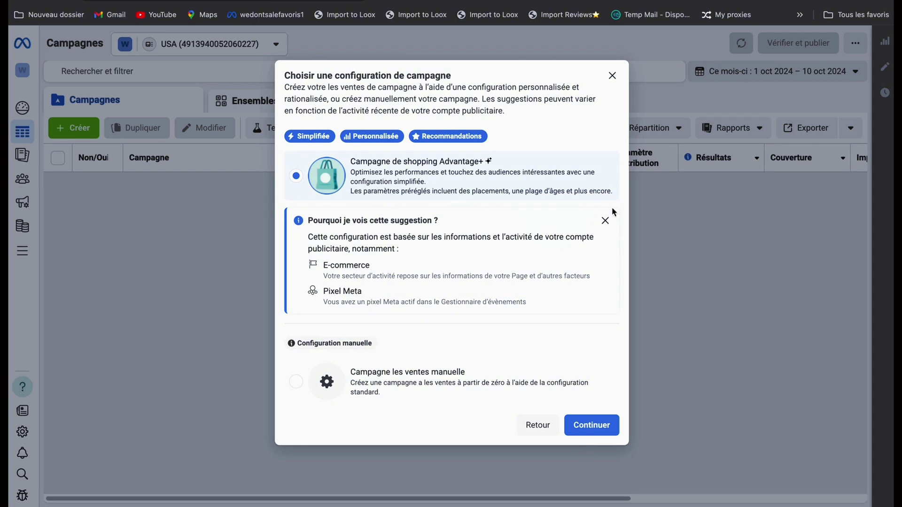
left_click(605, 220)
mouse_move(616, 193)
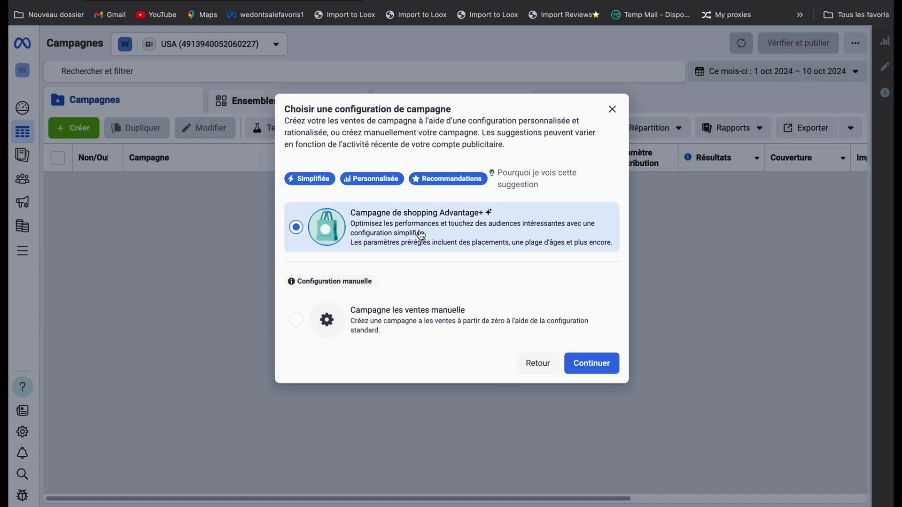
left_click(395, 321)
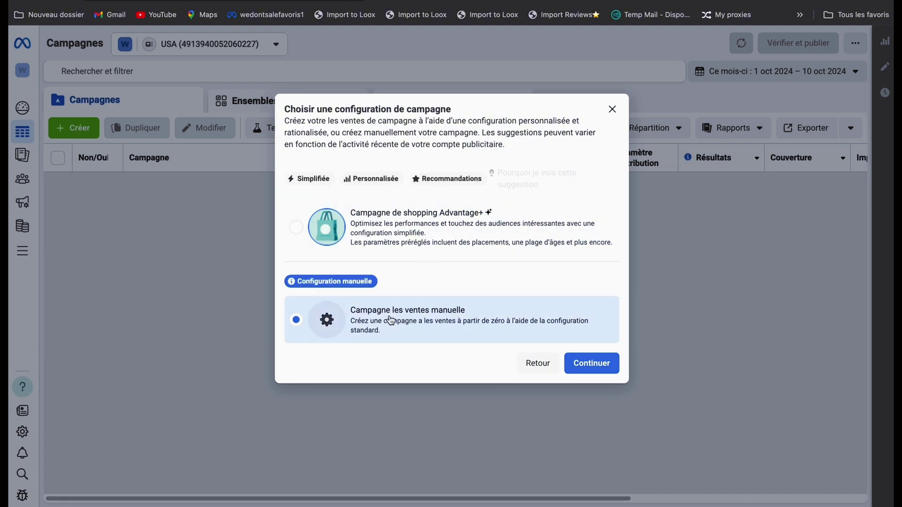
left_click(580, 363)
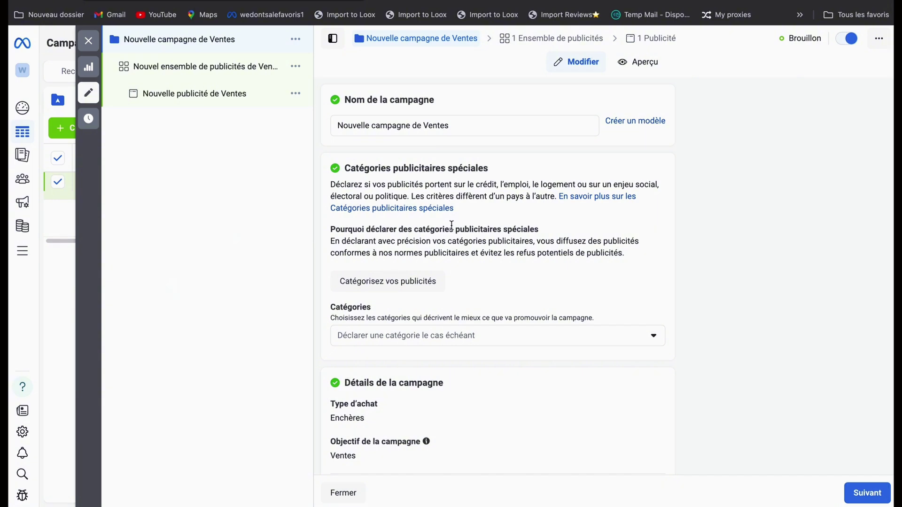
Step: Review the new campaign's name and details, and look through the special ad categories without declaring one
scroll(477, 308, "down", 8)
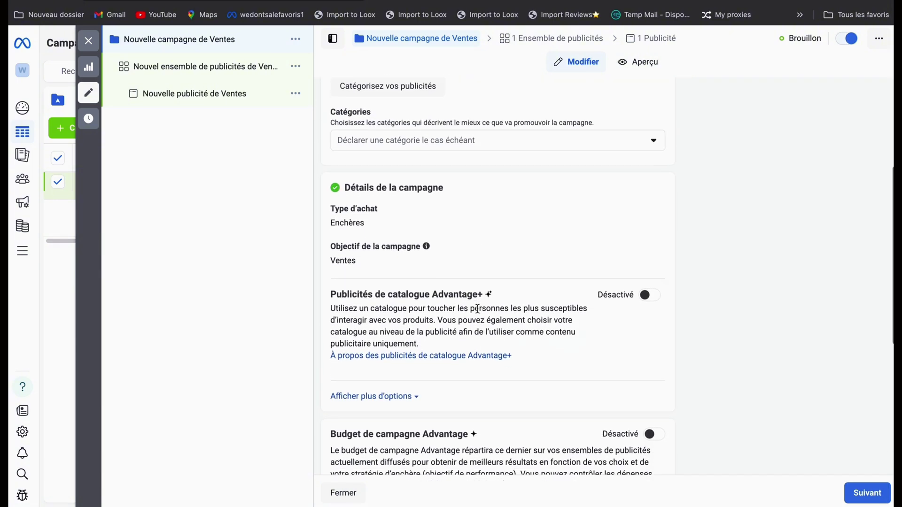
scroll(478, 312, "up", 4)
scroll(479, 311, "up", 4)
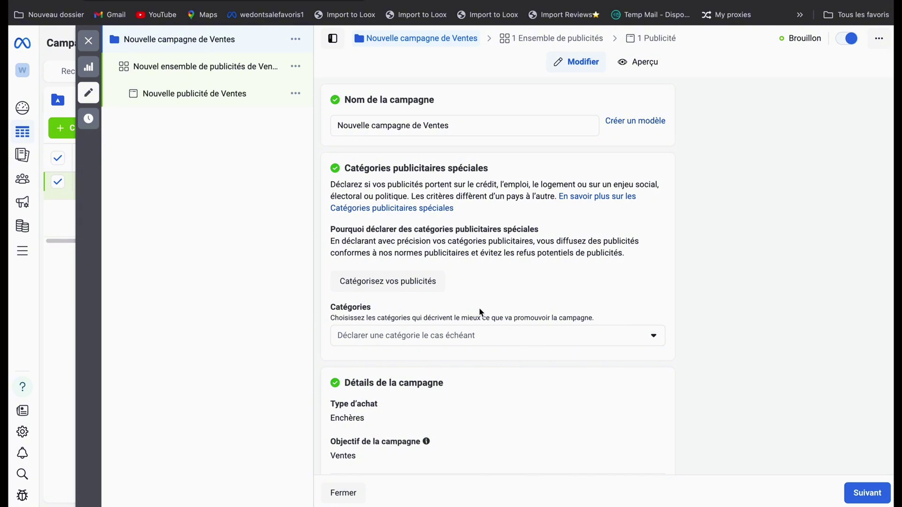
scroll(479, 311, "down", 3)
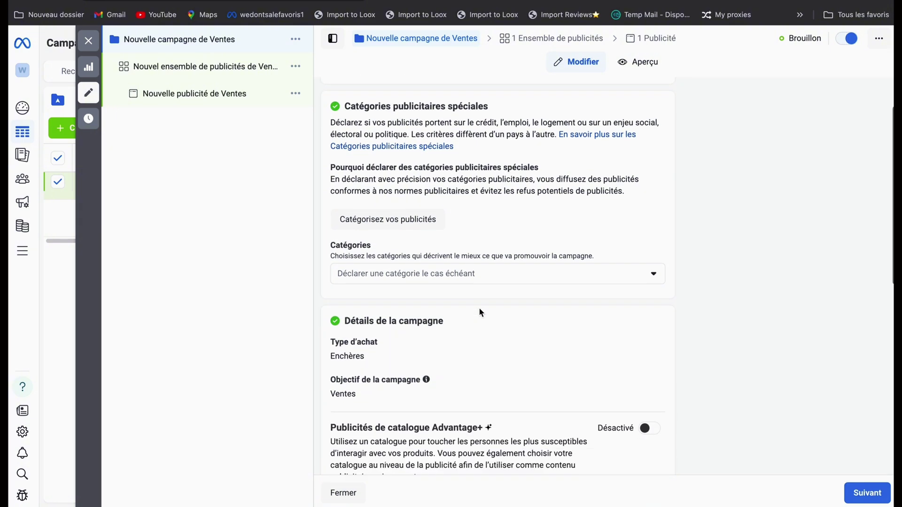
scroll(479, 311, "up", 3)
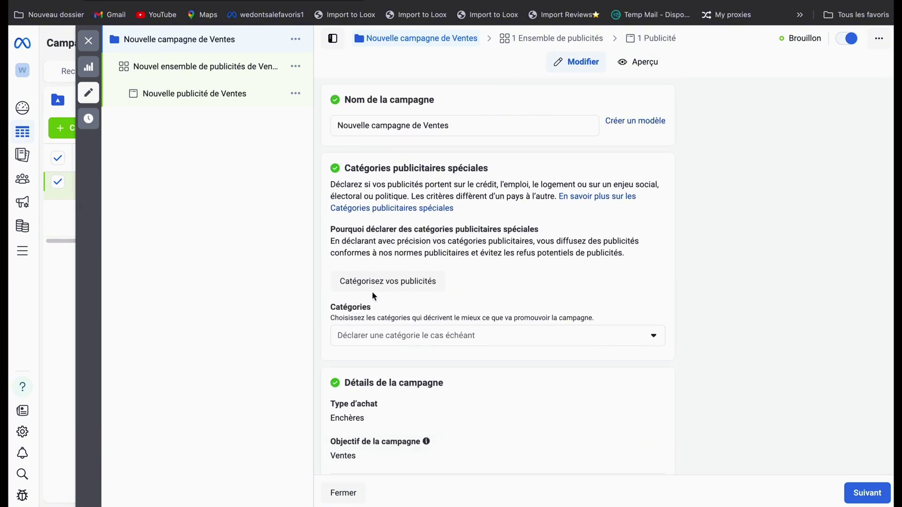
left_click(655, 337)
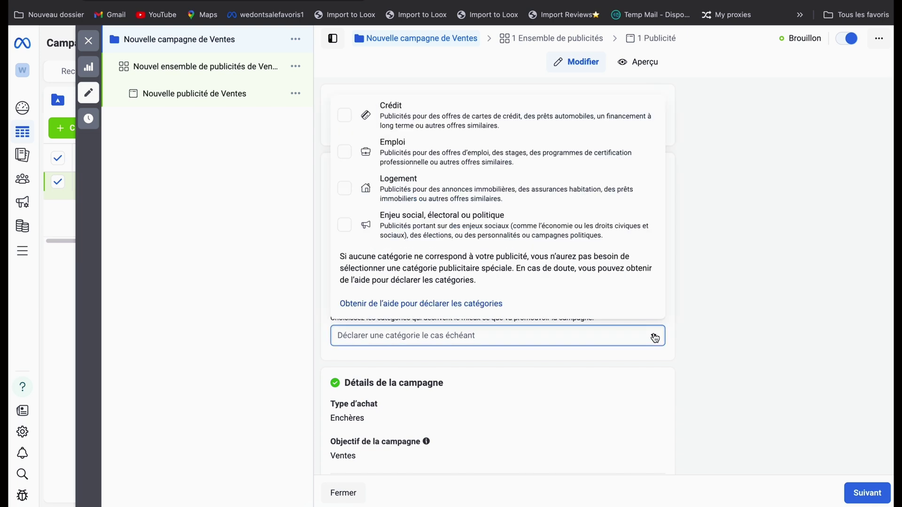
left_click(654, 338)
Step: Enable Advantage+ catalogue ads for the campaign and choose the Shopify Product Catalog listed directly below Catalogue_Produits-video-YT
scroll(383, 268, "down", 3)
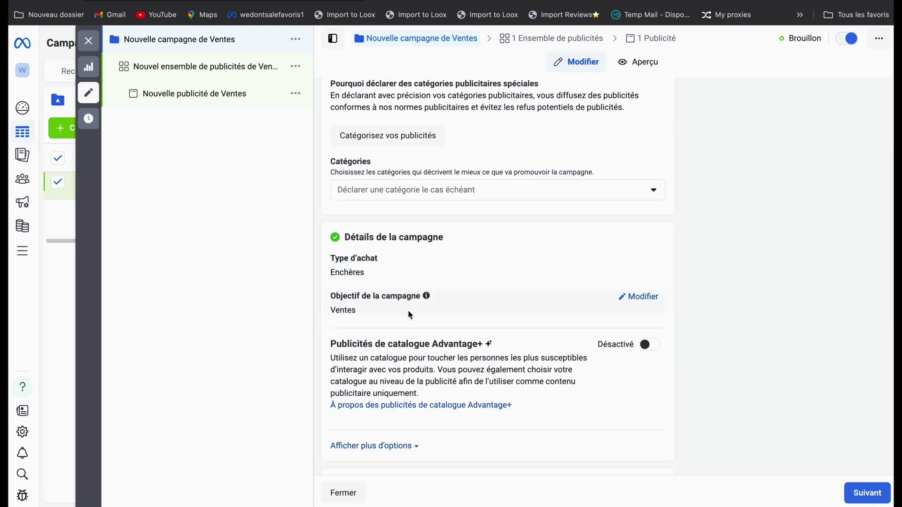
scroll(411, 312, "down", 2)
scroll(410, 315, "down", 1)
scroll(338, 242, "down", 1)
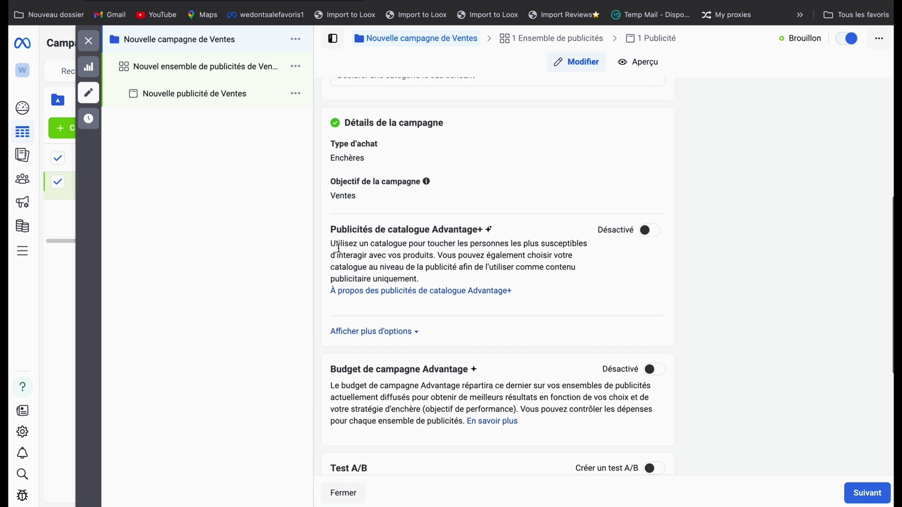
left_click(648, 229)
scroll(383, 263, "down", 1)
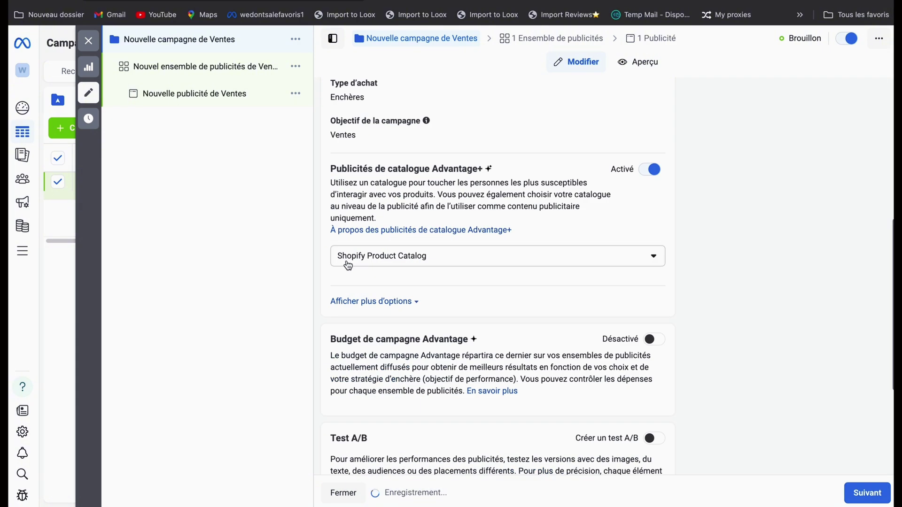
left_click(653, 258)
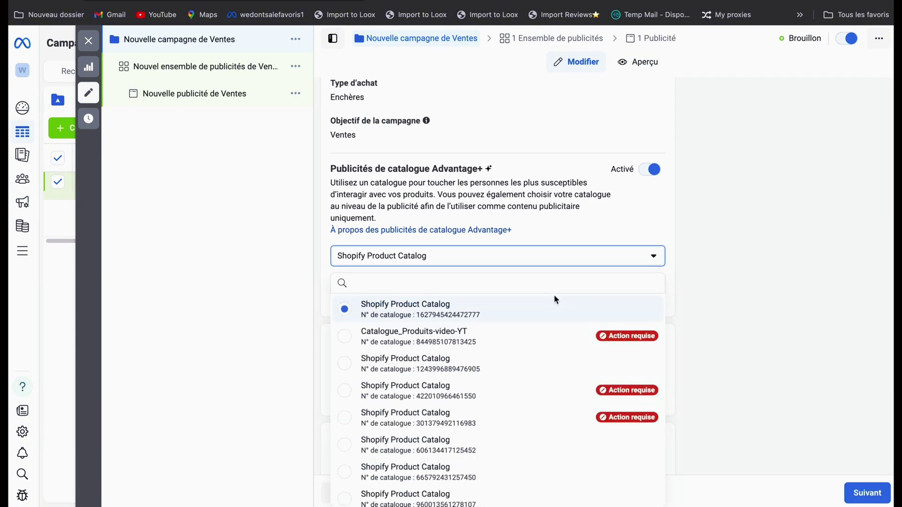
scroll(502, 368, "down", 2)
scroll(501, 368, "up", 2)
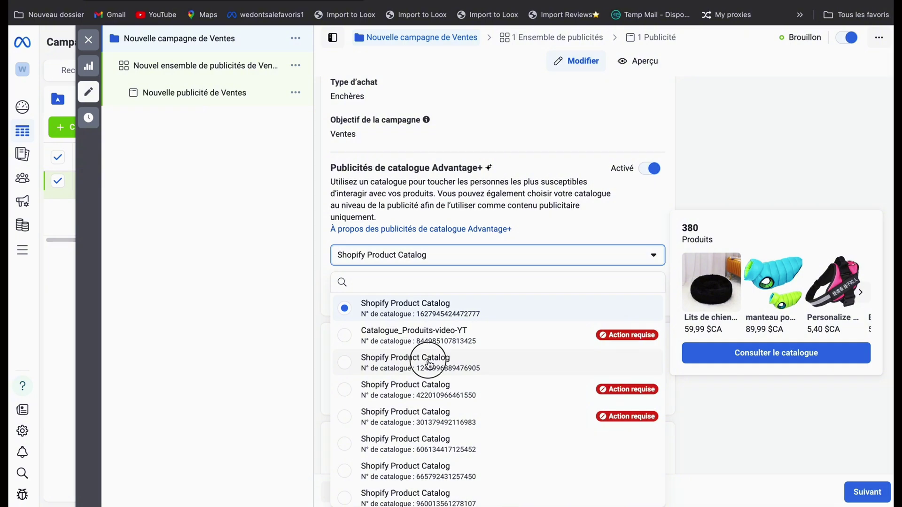
left_click(429, 361)
Step: Enable the Advantage campaign budget and set the daily budget to 50 USD
scroll(427, 359, "down", 5)
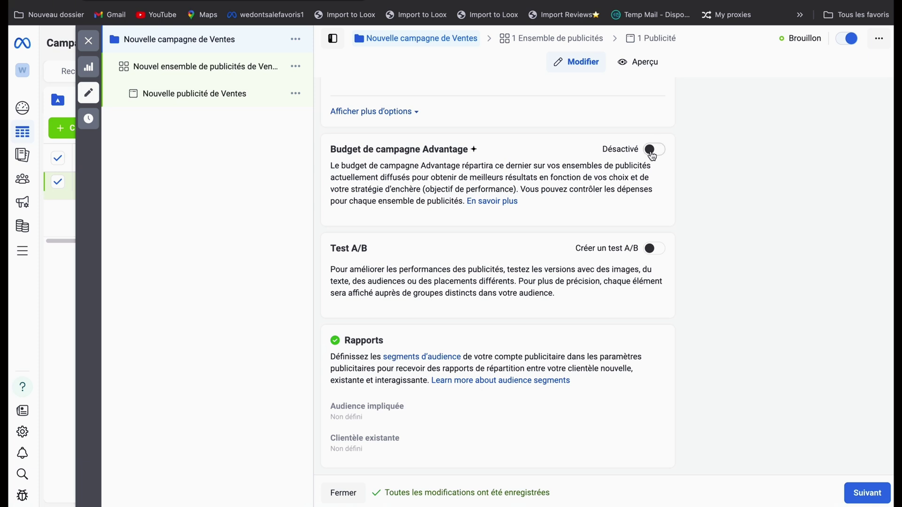
left_click(654, 150)
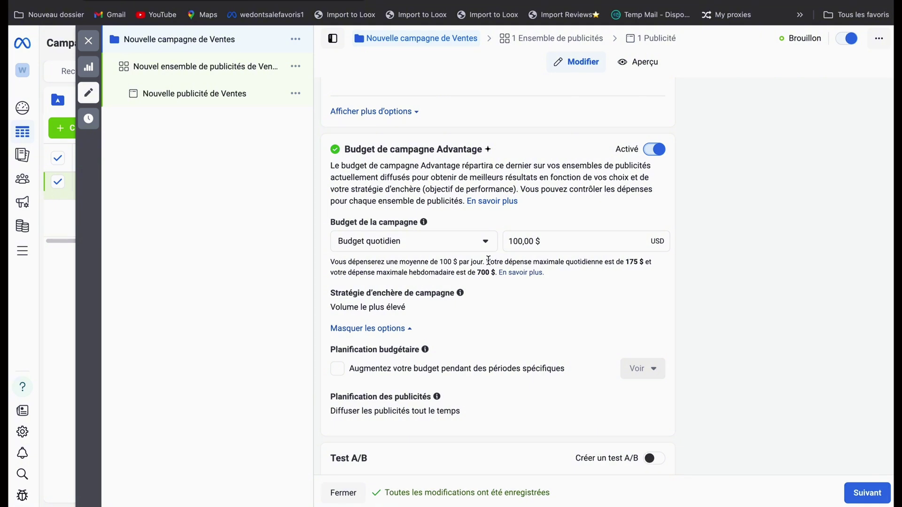
left_click(521, 242)
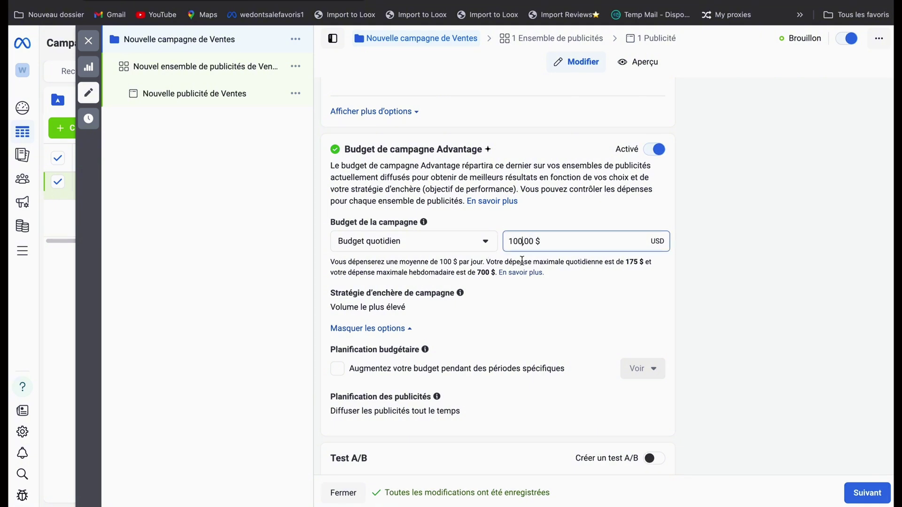
key("BackSpace")
key("BackSpace")
key("BackSpace")
type("50")
left_click(591, 223)
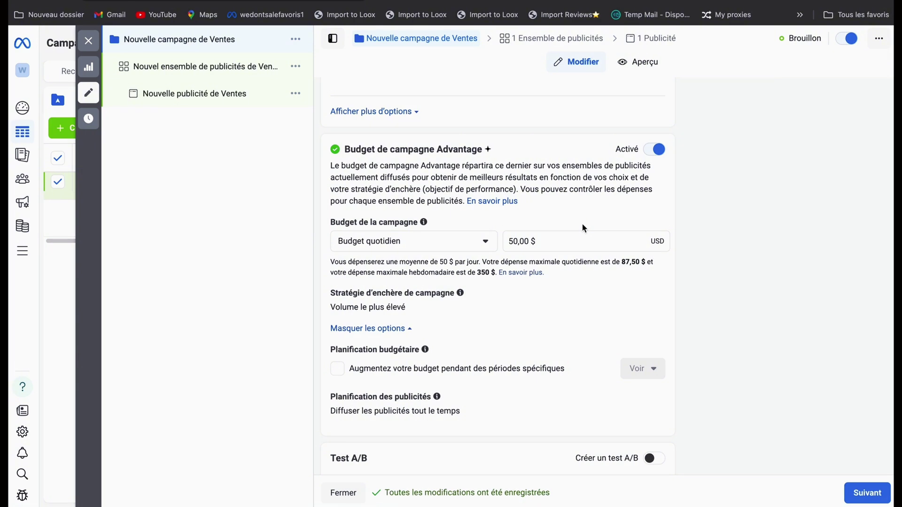
Step: Try the scheduled budget increase for specific periods, look over its date and amount settings, and switch it off again
scroll(546, 294, "up", 2)
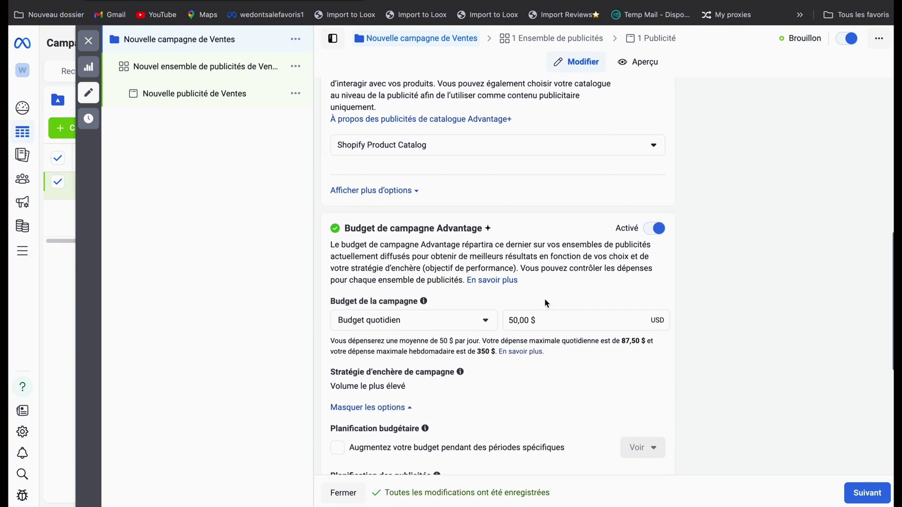
scroll(546, 302, "down", 2)
scroll(546, 302, "down", 2)
scroll(546, 302, "up", 2)
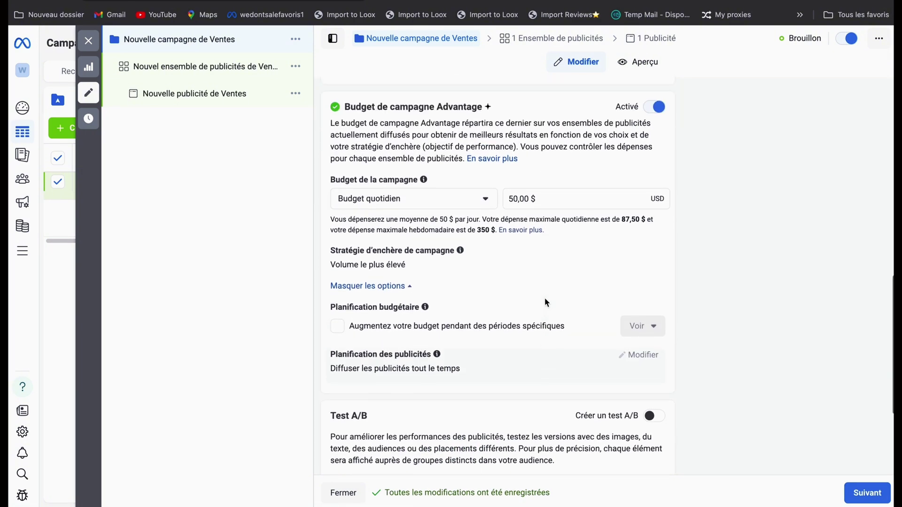
scroll(545, 301, "down", 4)
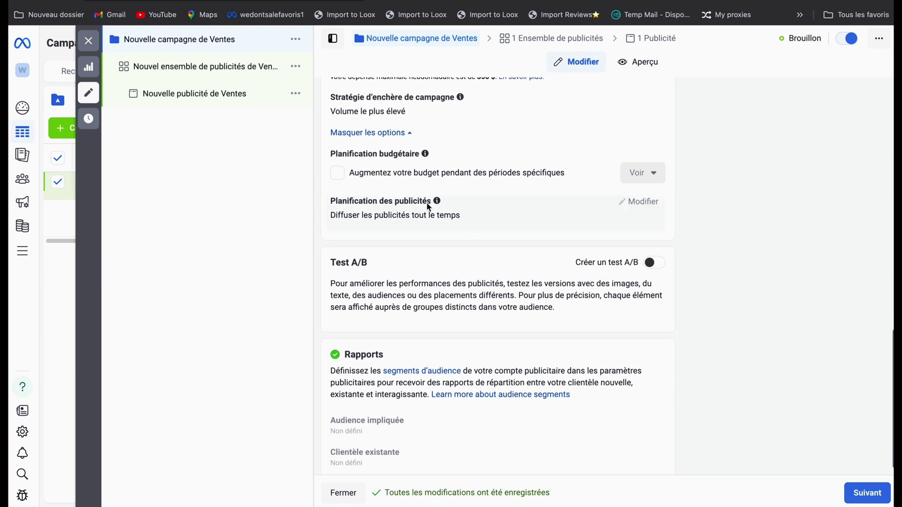
left_click(336, 175)
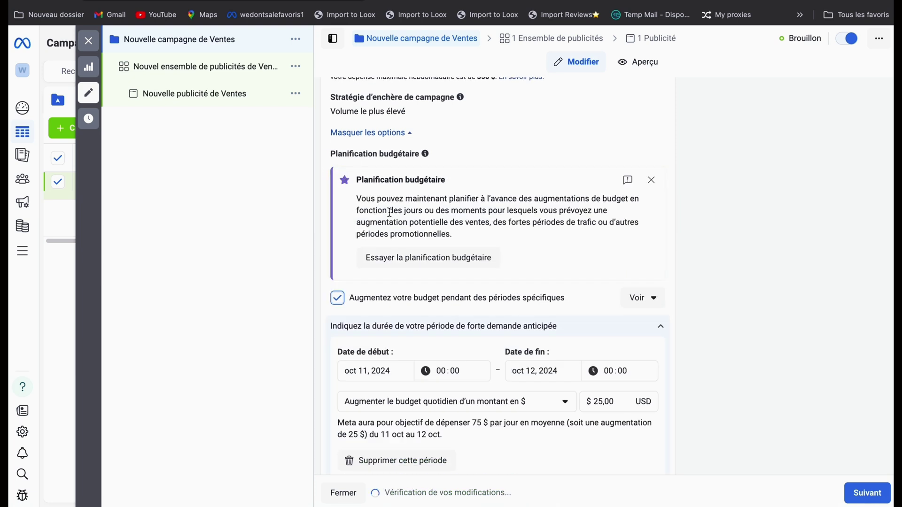
left_click(651, 180)
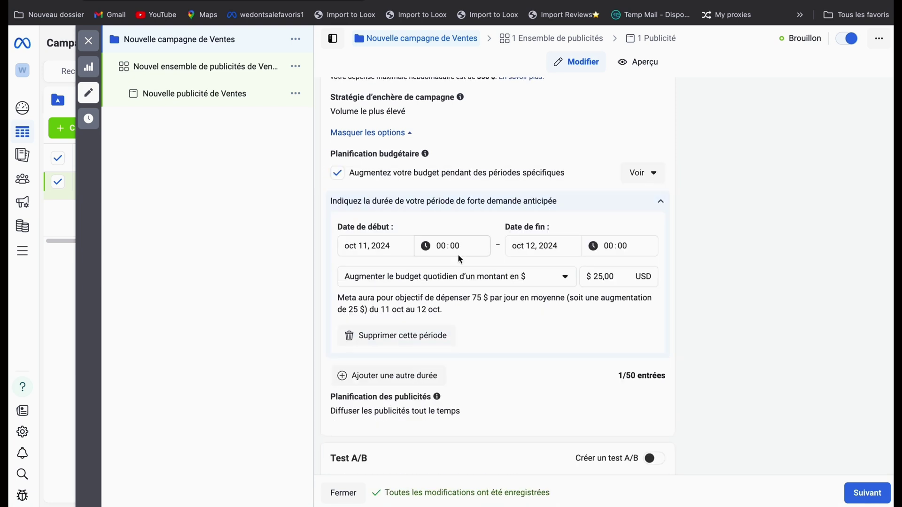
left_click(660, 201)
left_click(337, 172)
scroll(368, 403, "down", 1)
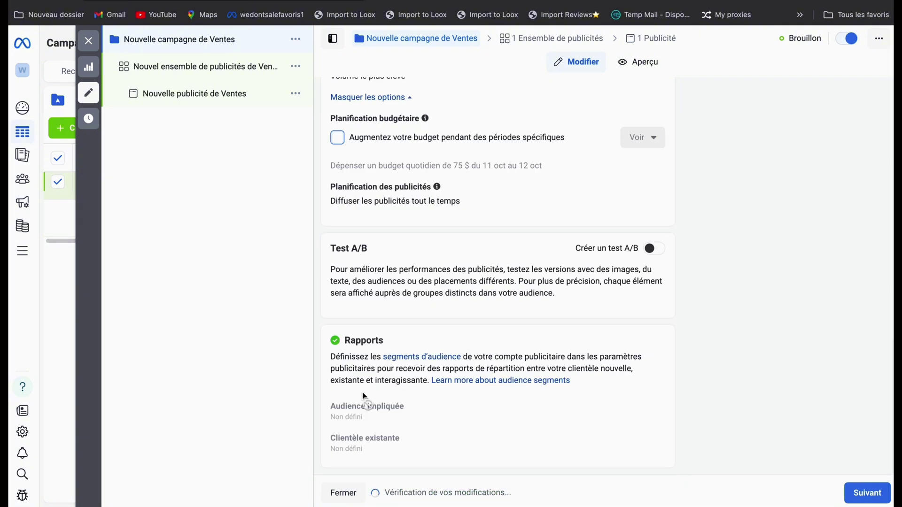
Step: Continue to the ad set and view the product sets available for the promoted products
left_click(864, 493)
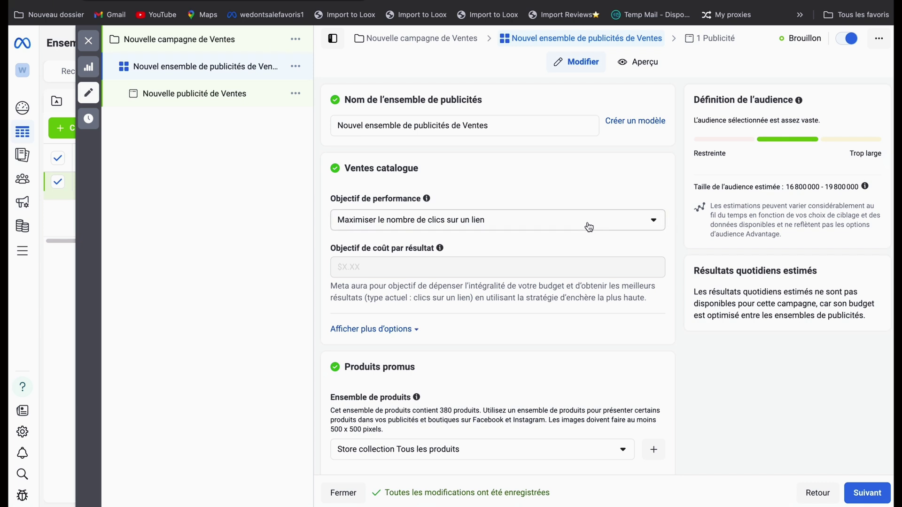
scroll(563, 238, "down", 3)
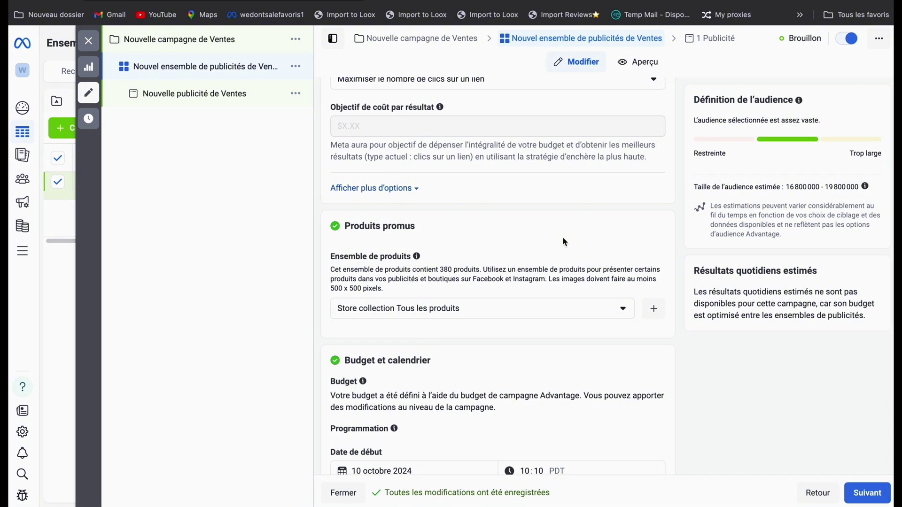
left_click(623, 309)
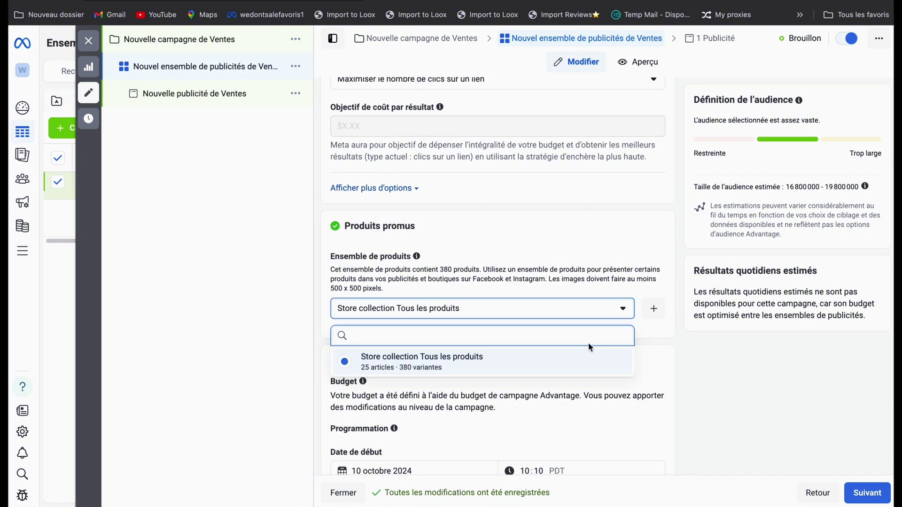
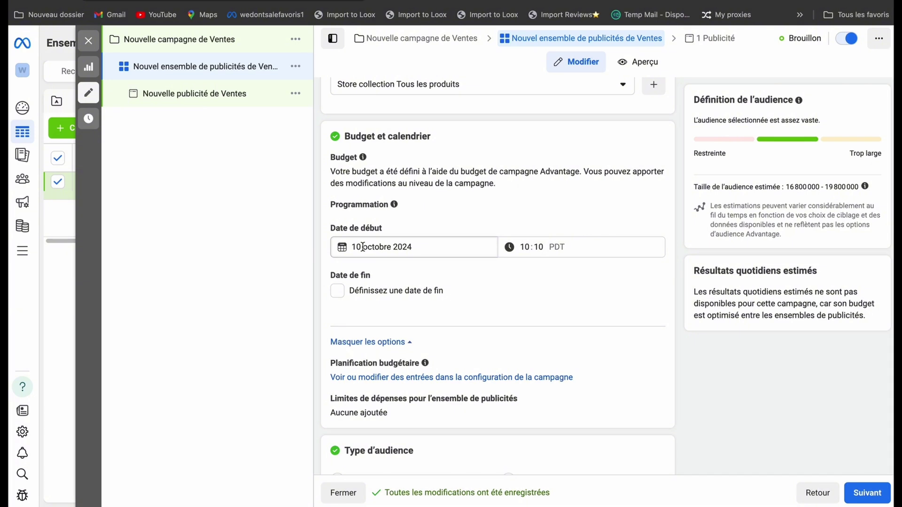
Step: Add France and Belgique to the ad set's targeted locations and remove Canada
scroll(362, 246, "down", 3)
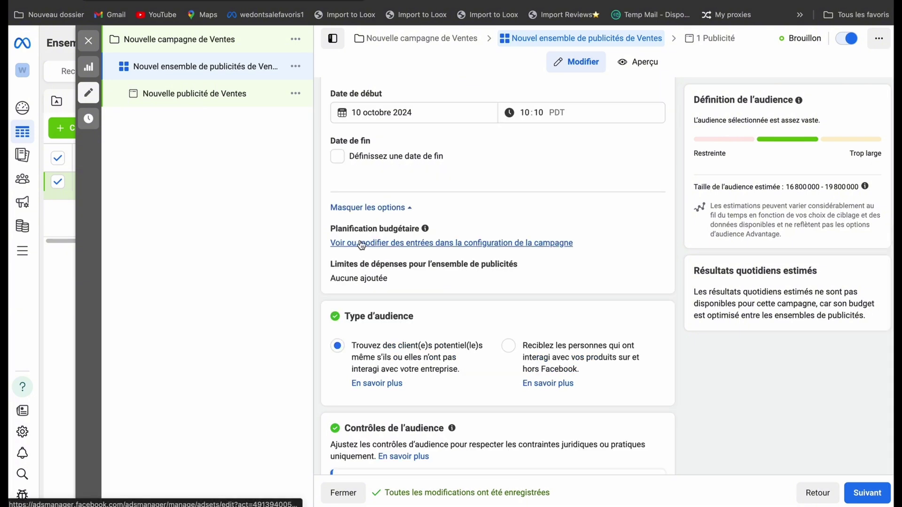
scroll(458, 278, "down", 2)
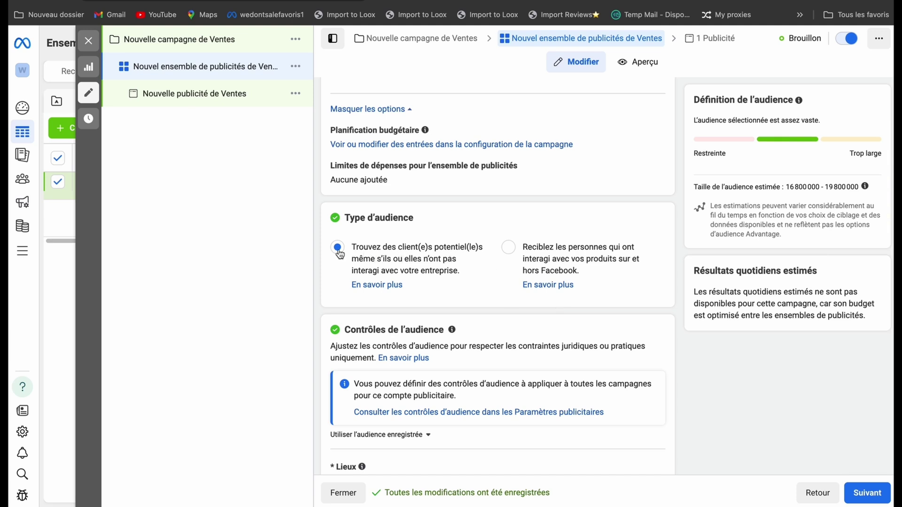
scroll(338, 249, "down", 1)
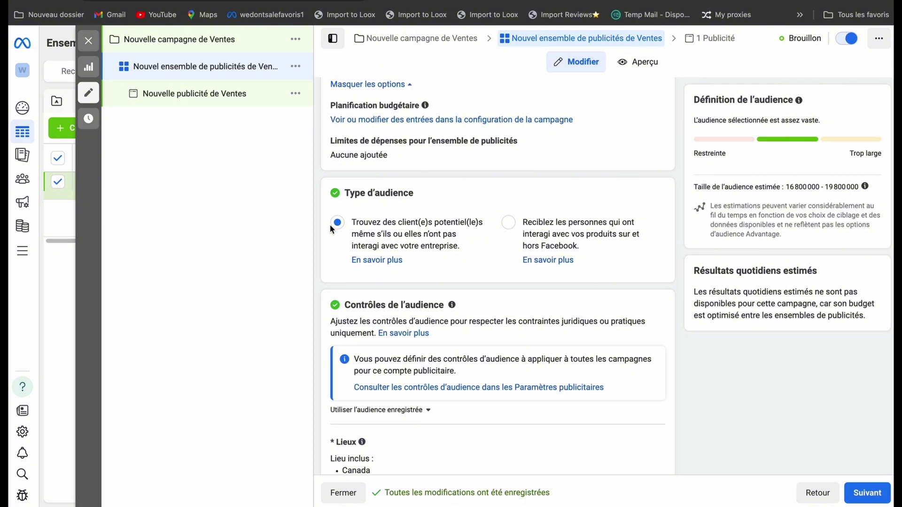
scroll(398, 268, "down", 5)
mouse_move(429, 204)
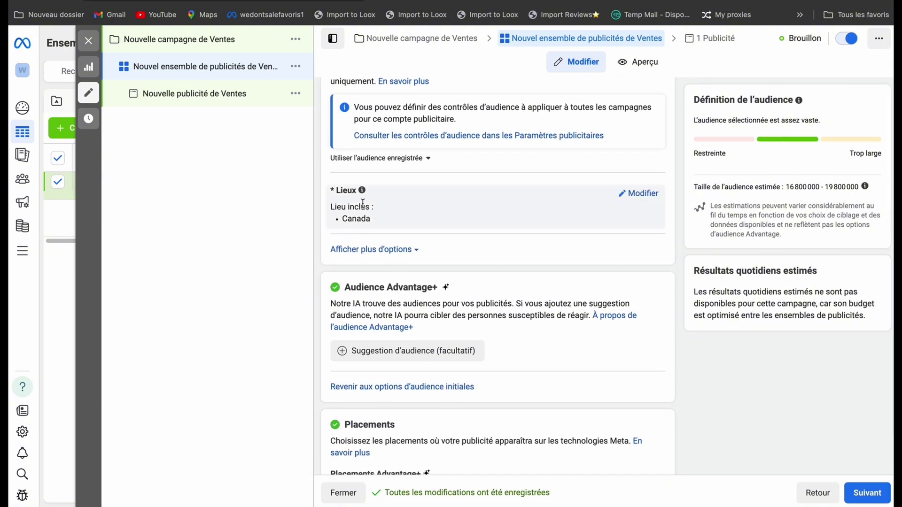
left_click(626, 195)
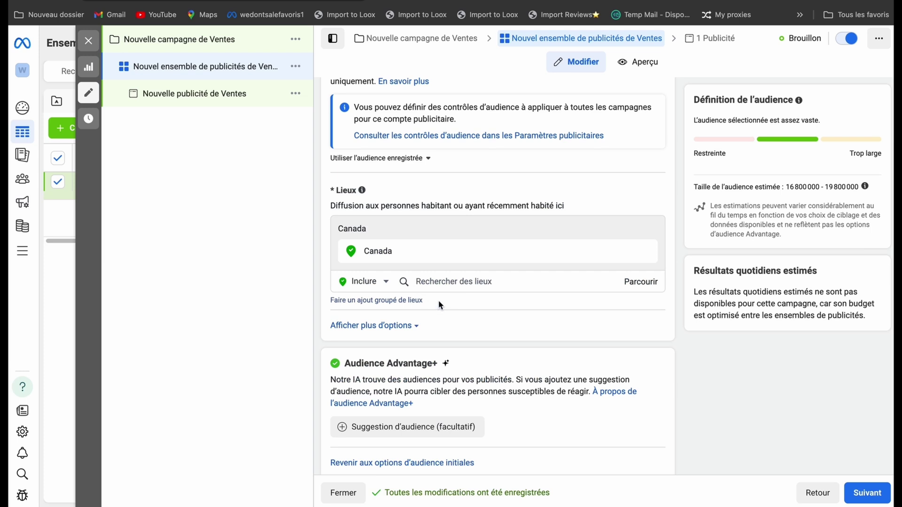
left_click(443, 281)
type("fr")
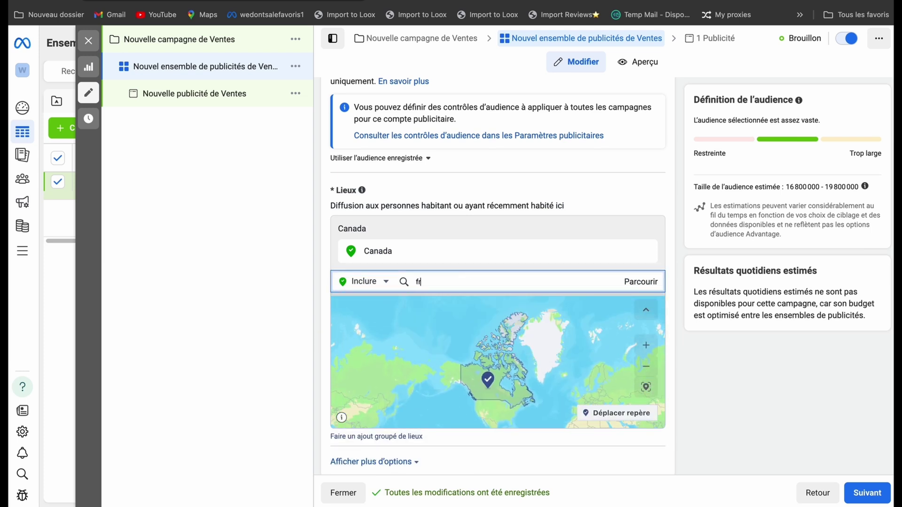
key("Return")
type("belgi")
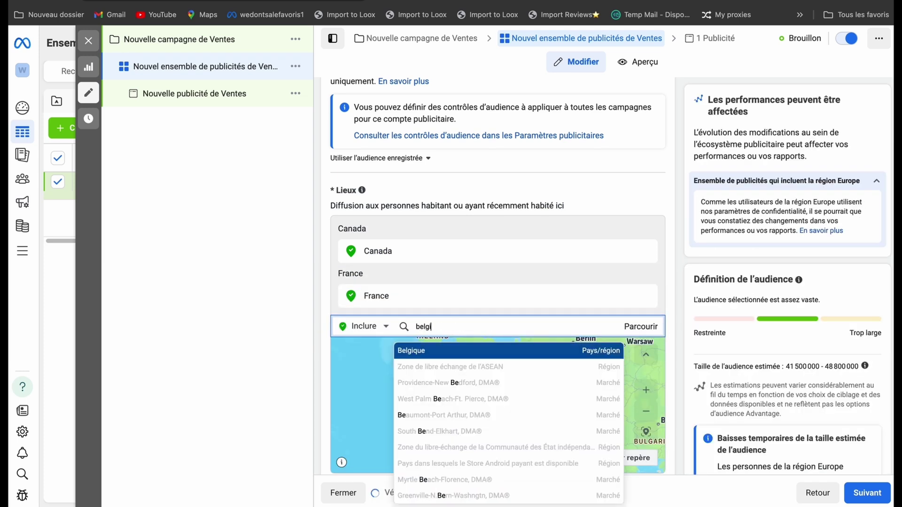
type("q")
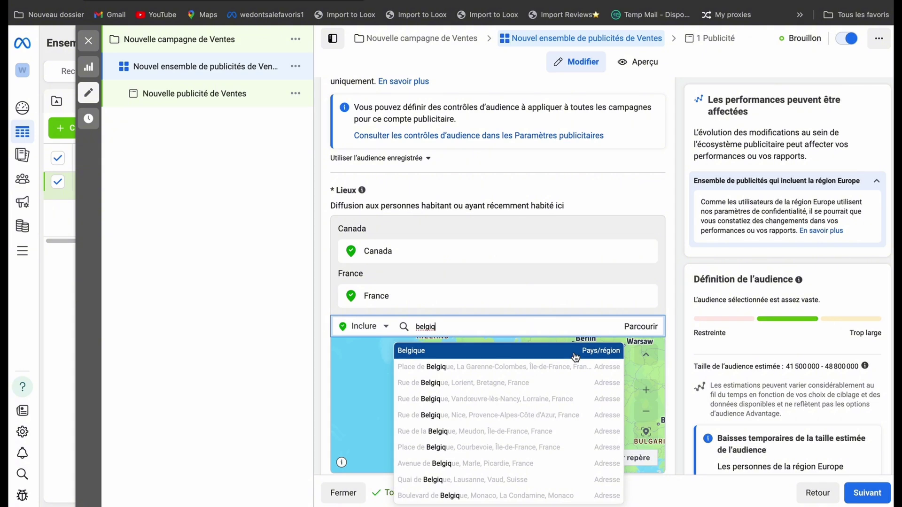
left_click(576, 356)
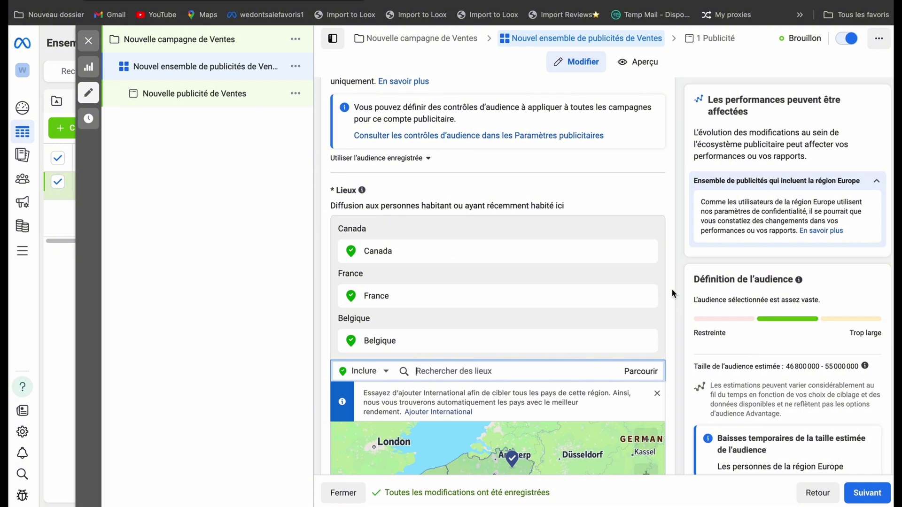
left_click(646, 252)
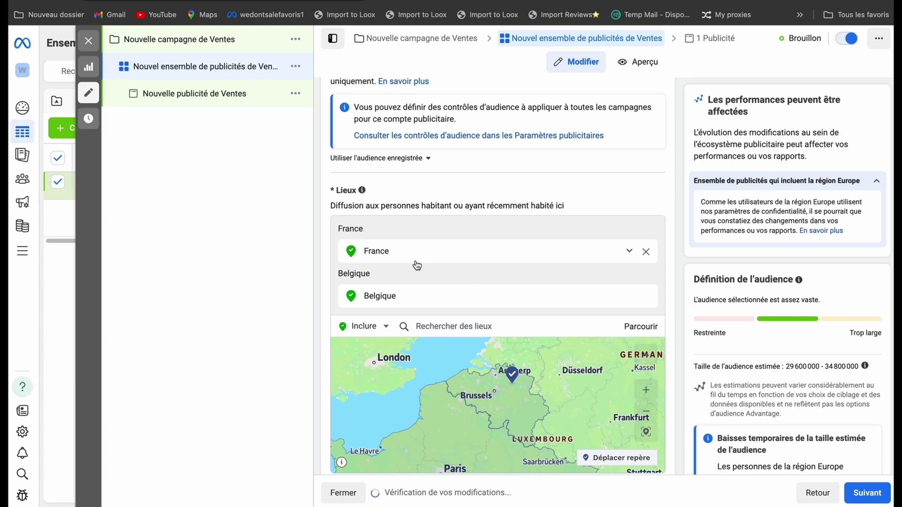
Step: Expand the optional Advantage+ audience suggestion and look over its custom audience, age, gender and detailed targeting fields
scroll(670, 333, "down", 2)
scroll(671, 333, "down", 5)
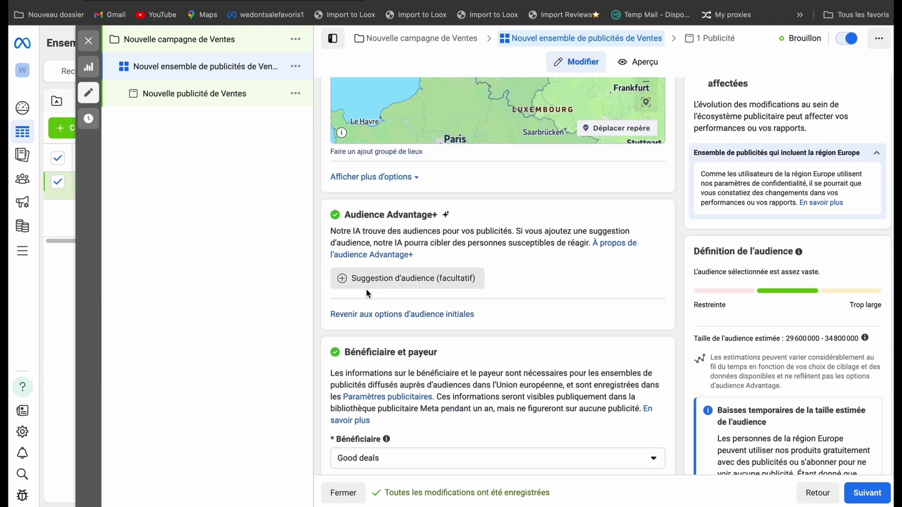
left_click(343, 278)
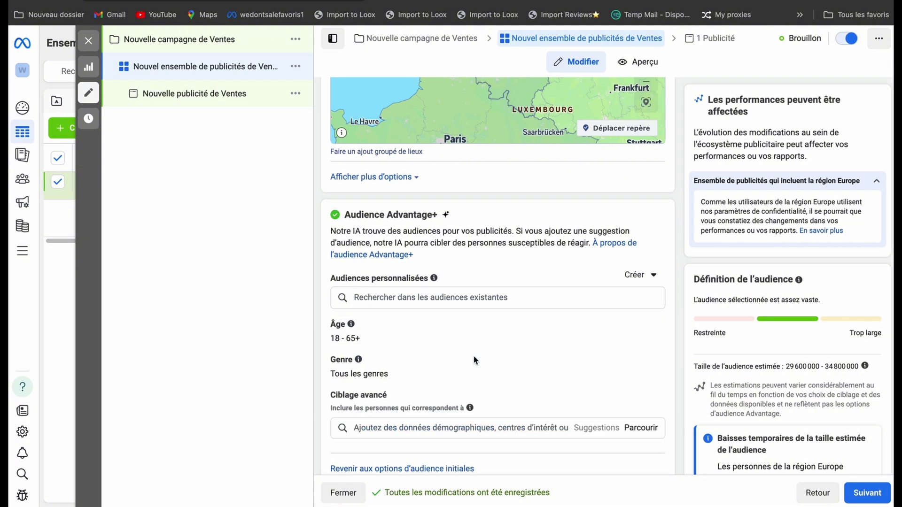
scroll(421, 213, "down", 2)
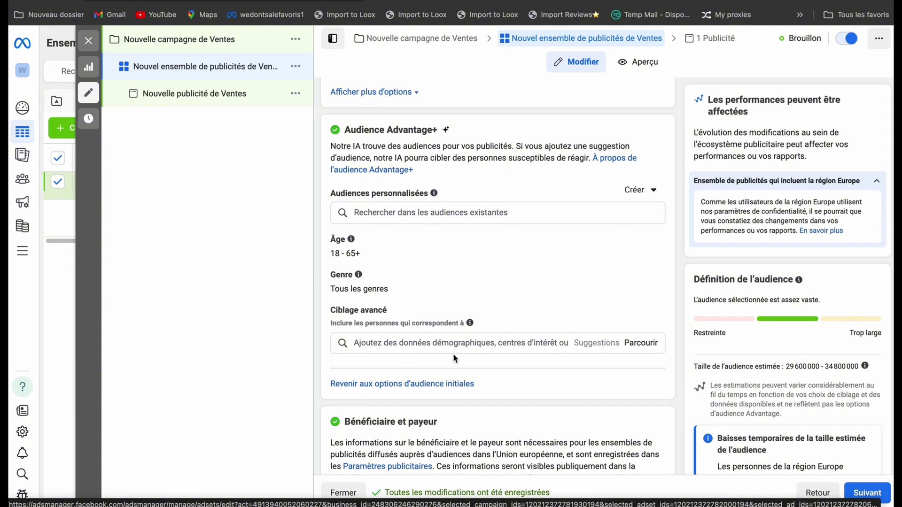
Step: Check the ad set's beneficiary choices and placements, keep Good deals as beneficiary, and continue to the ad
scroll(453, 353, "down", 2)
scroll(477, 366, "down", 3)
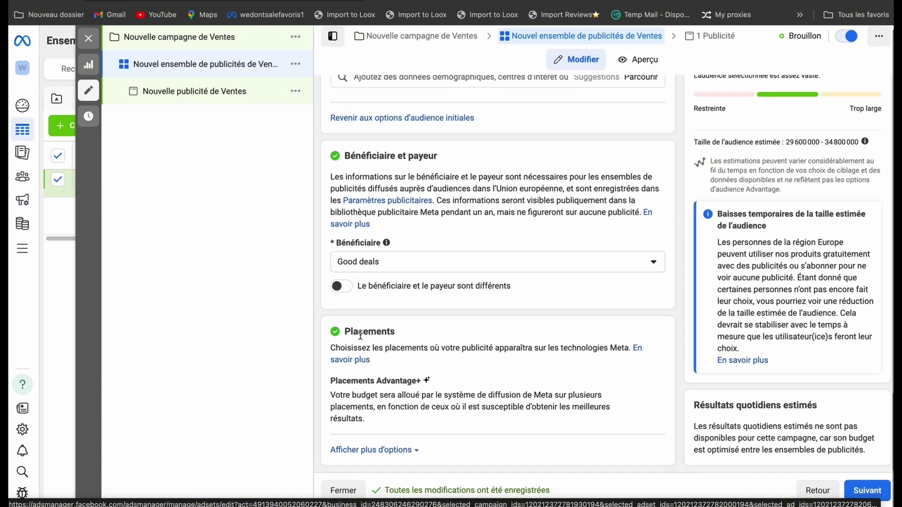
left_click(654, 265)
left_click(655, 265)
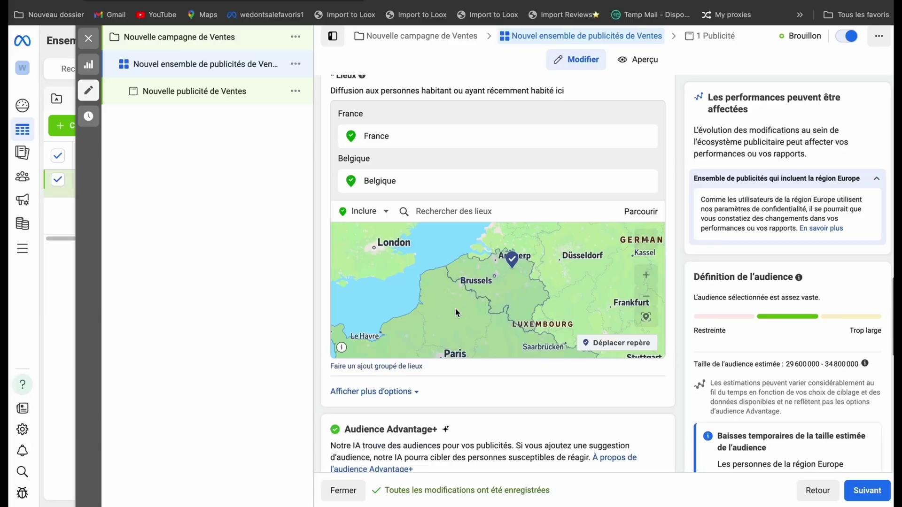
scroll(453, 310, "up", 10)
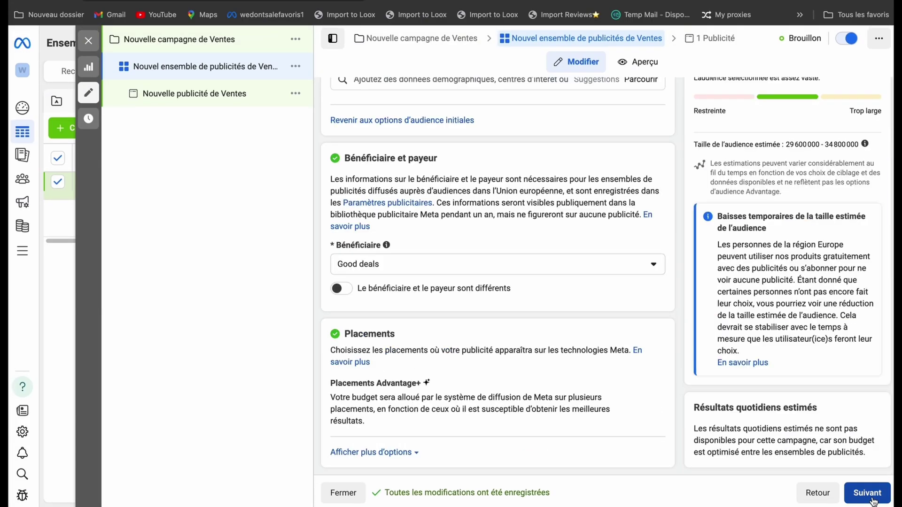
left_click(866, 494)
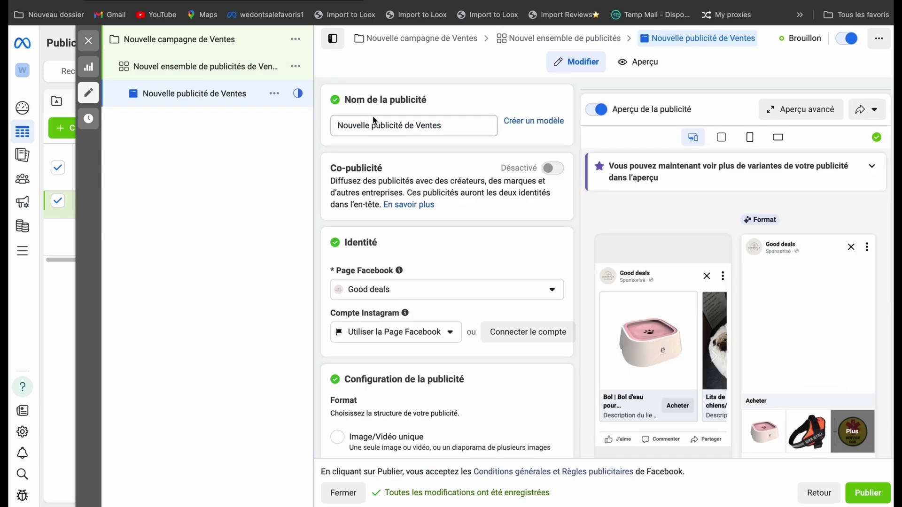
Step: Review the ad's name and identity settings, try the Collection format, and switch back to Carrousel
scroll(478, 234, "down", 3)
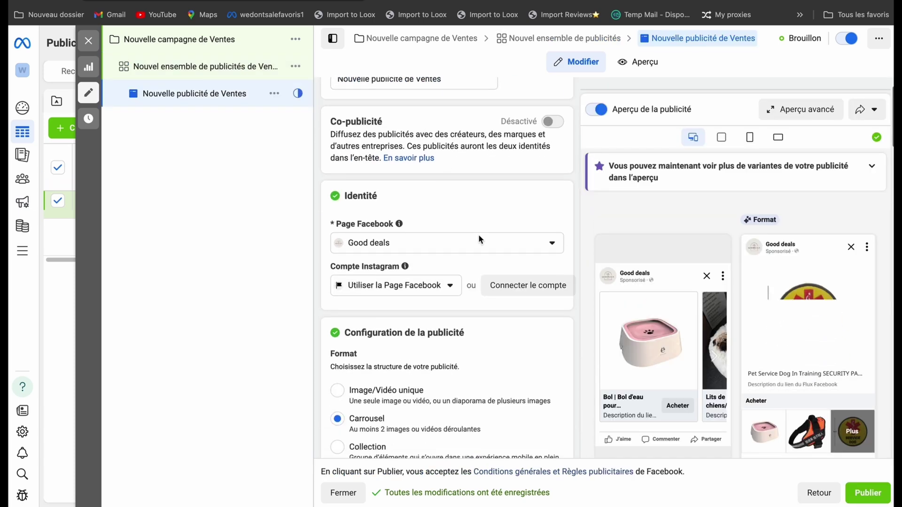
scroll(479, 237, "up", 3)
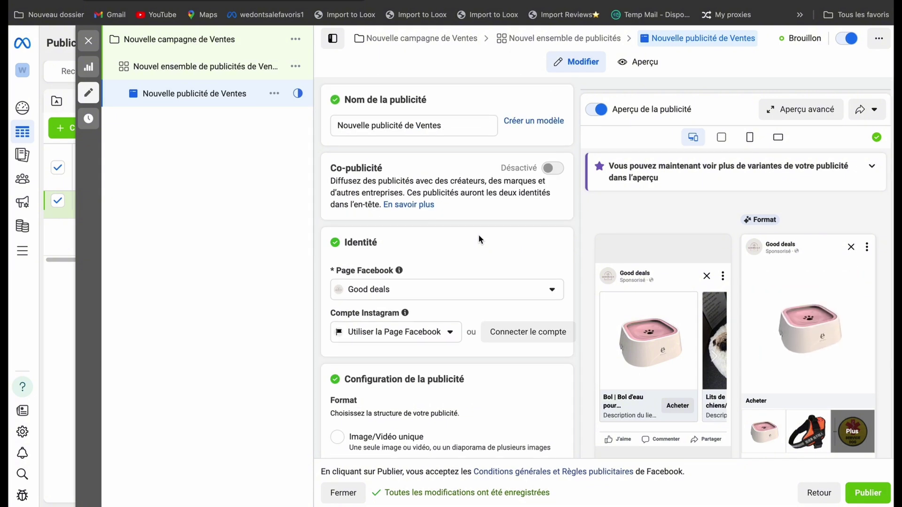
scroll(478, 233, "down", 2)
scroll(478, 235, "up", 2)
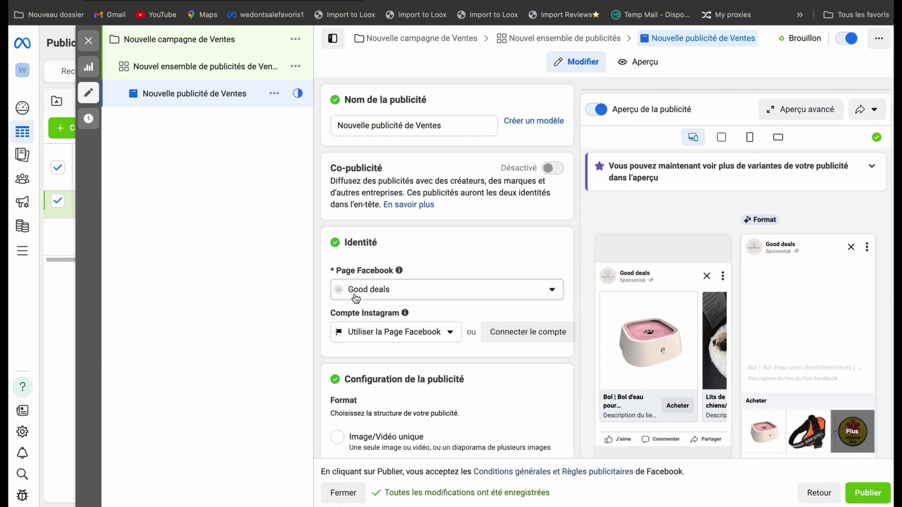
scroll(432, 293, "down", 6)
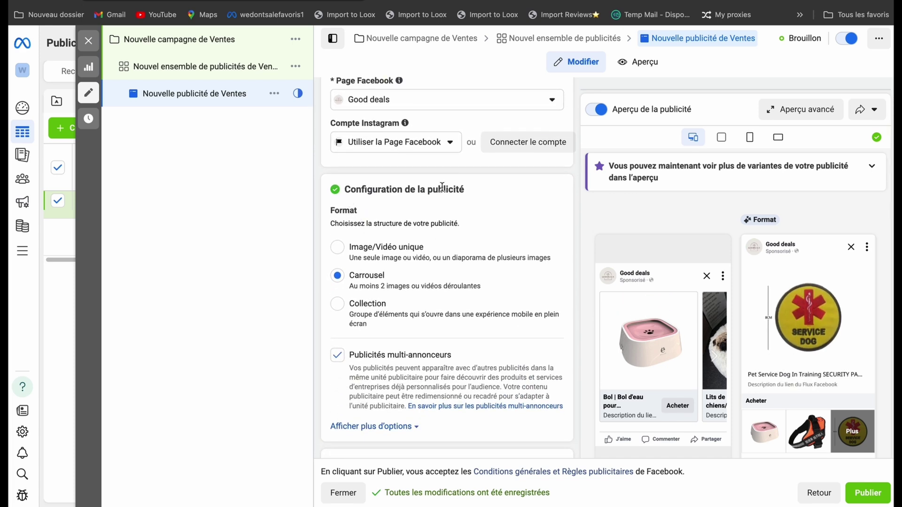
left_click(339, 306)
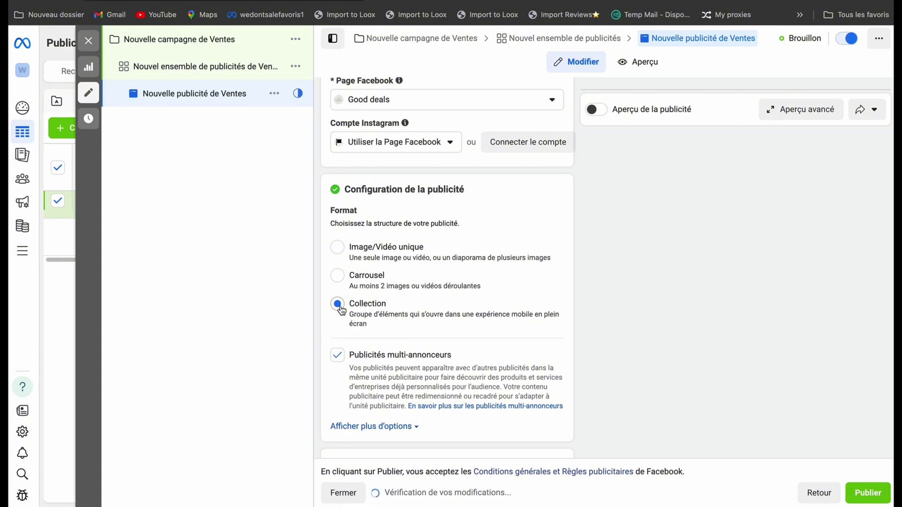
scroll(341, 310, "up", 2)
left_click(337, 360)
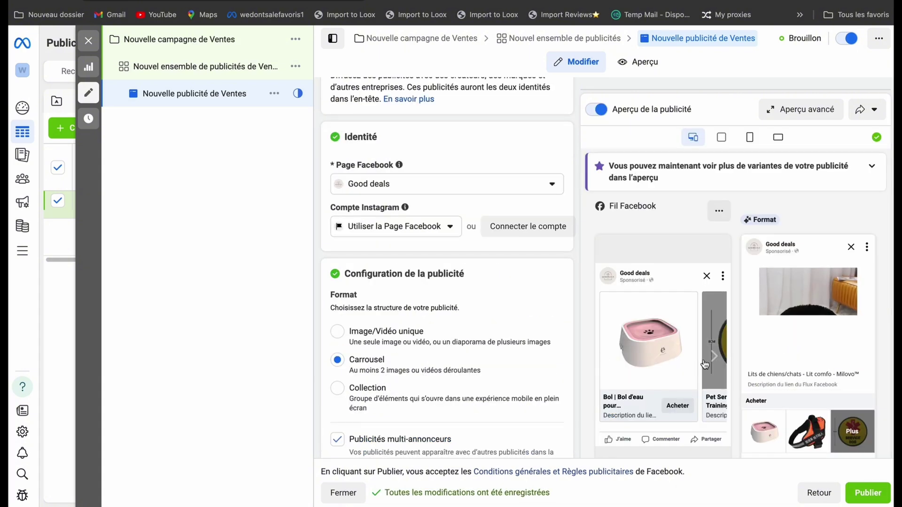
Step: Browse the catalogue products forward and back in the Facebook feed preview of the carousel ad
scroll(747, 360, "down", 3)
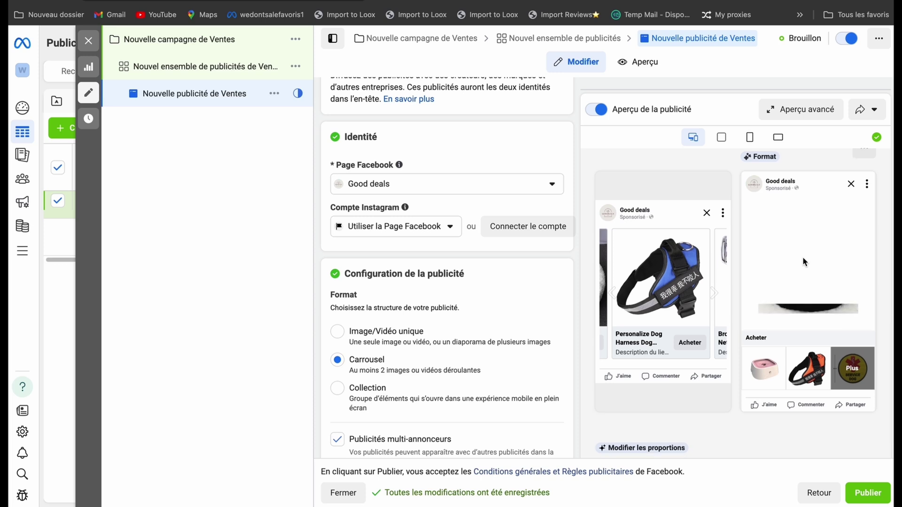
scroll(794, 282, "down", 1)
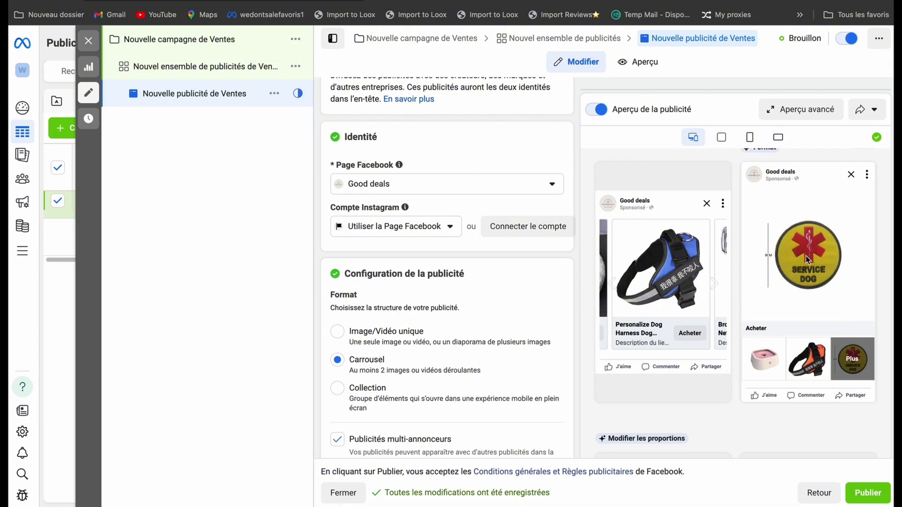
left_click(613, 283)
left_click(612, 284)
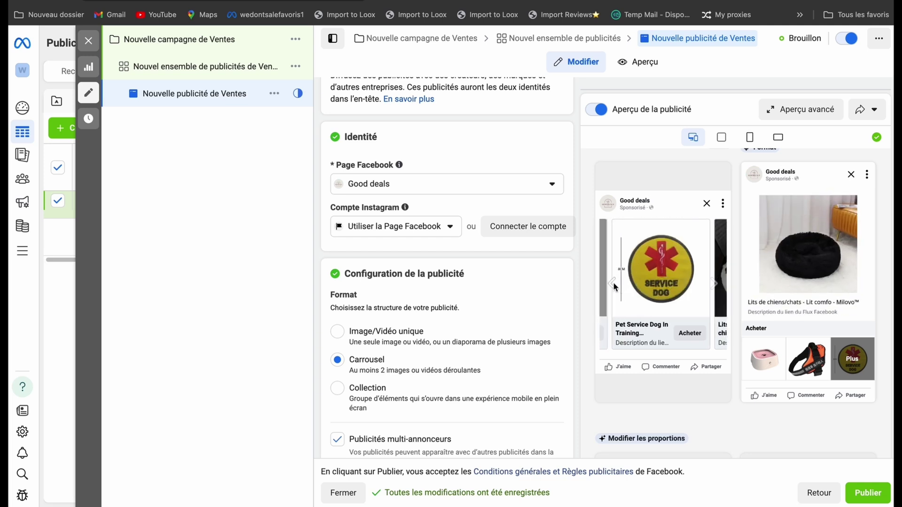
left_click(613, 283)
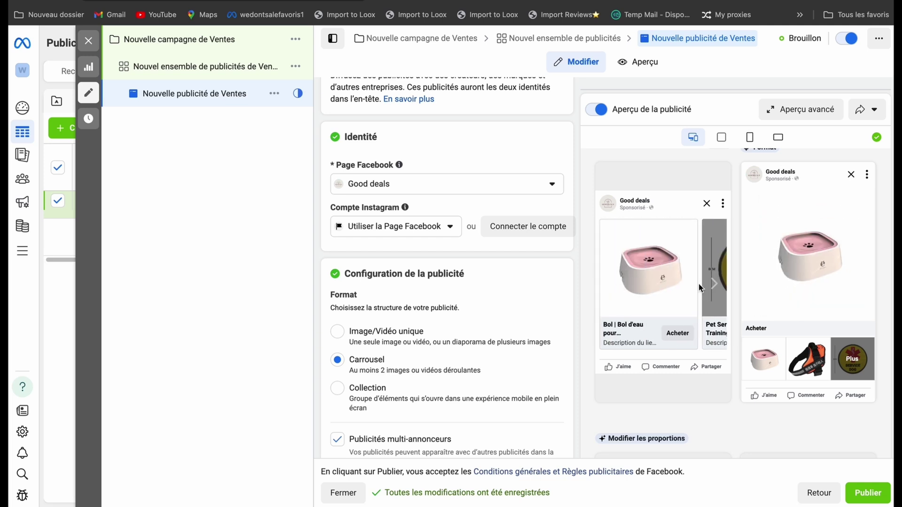
left_click(714, 284)
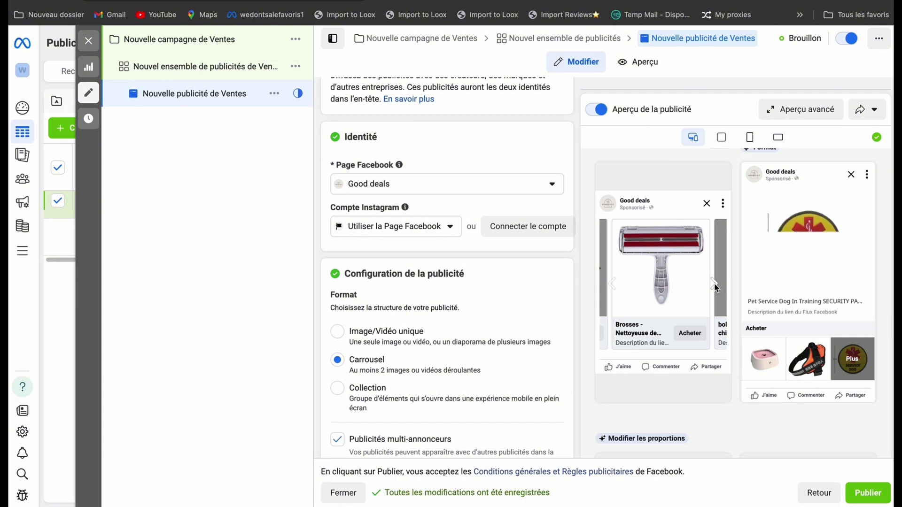
left_click(714, 284)
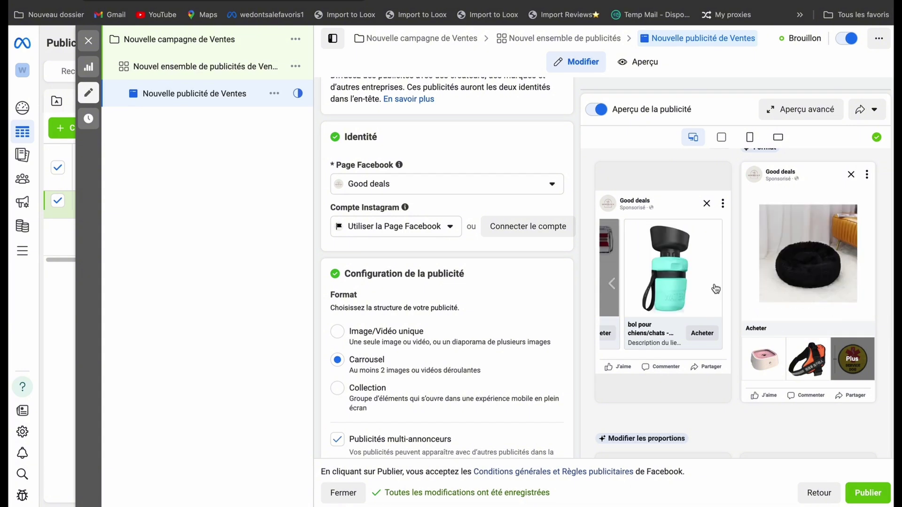
left_click(613, 283)
left_click(612, 283)
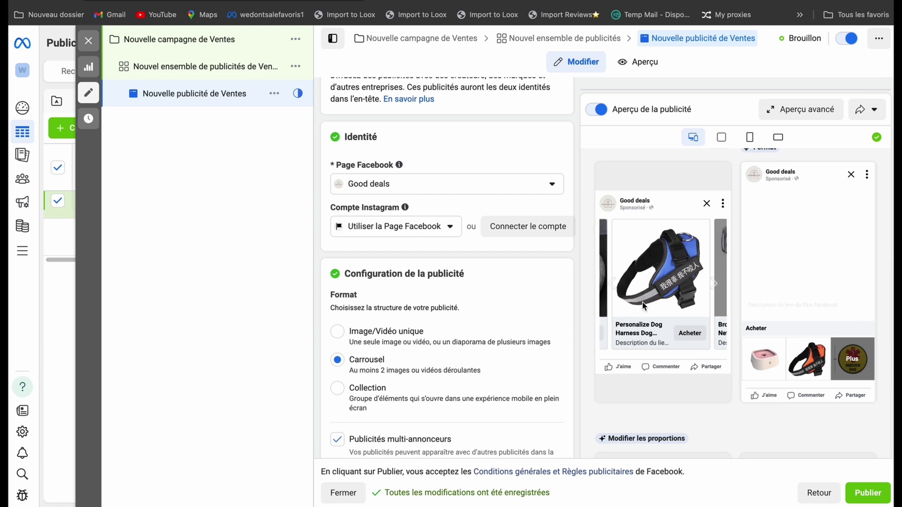
left_click(613, 285)
left_click(612, 285)
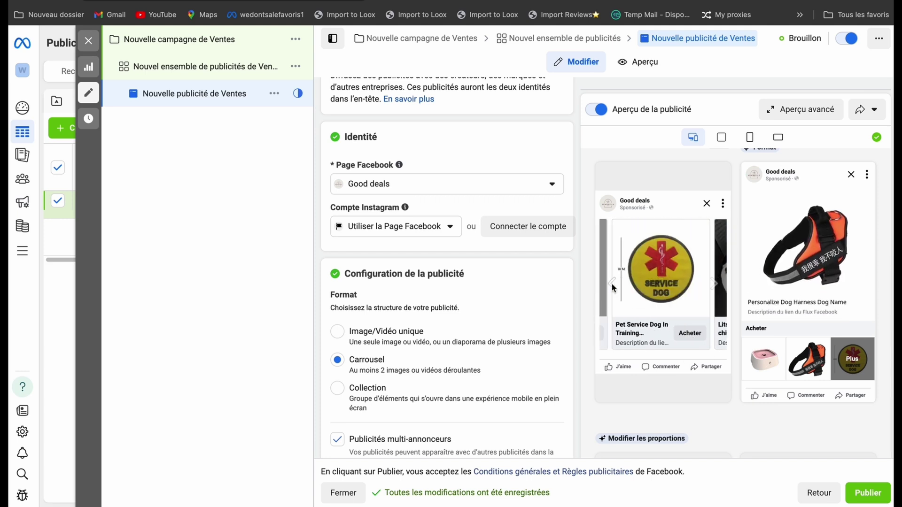
left_click(612, 284)
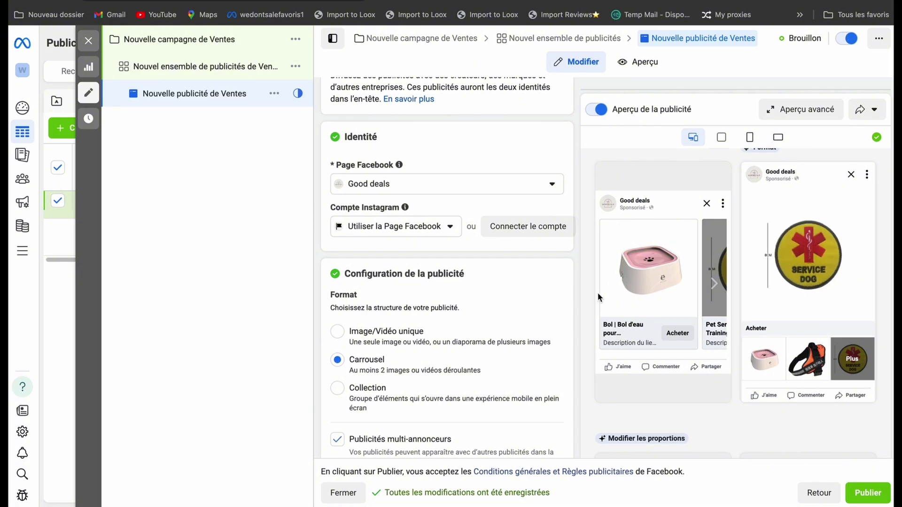
Step: Compare the Collection and Carrousel formats once more, and select Image/Vidéo unique as the ad format
scroll(338, 360, "down", 1)
left_click(337, 357)
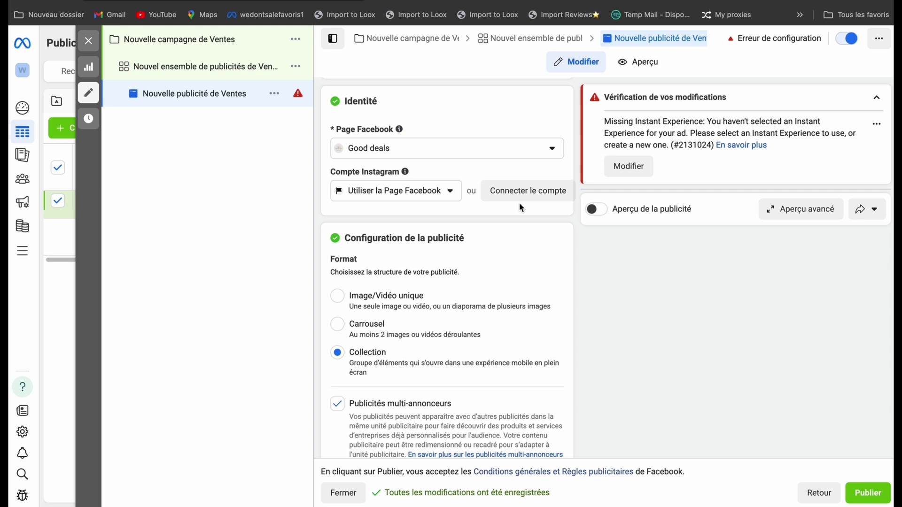
left_click(337, 325)
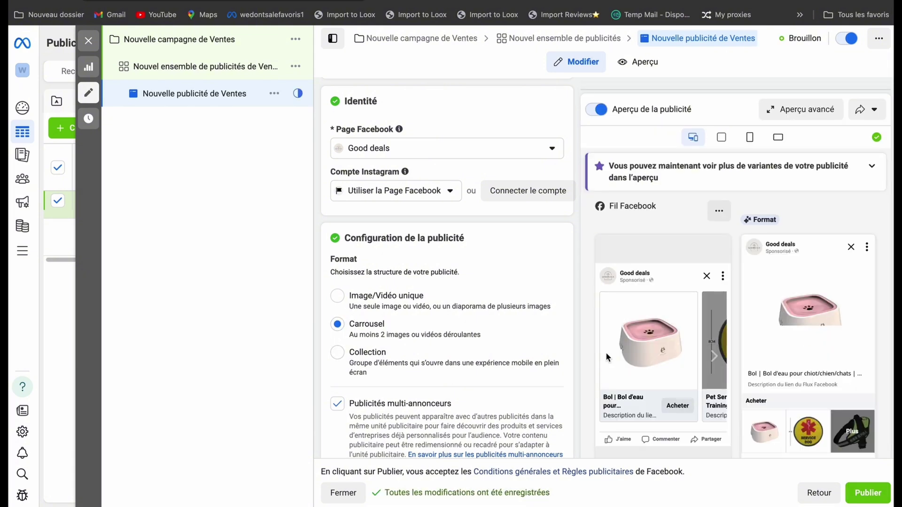
left_click(339, 299)
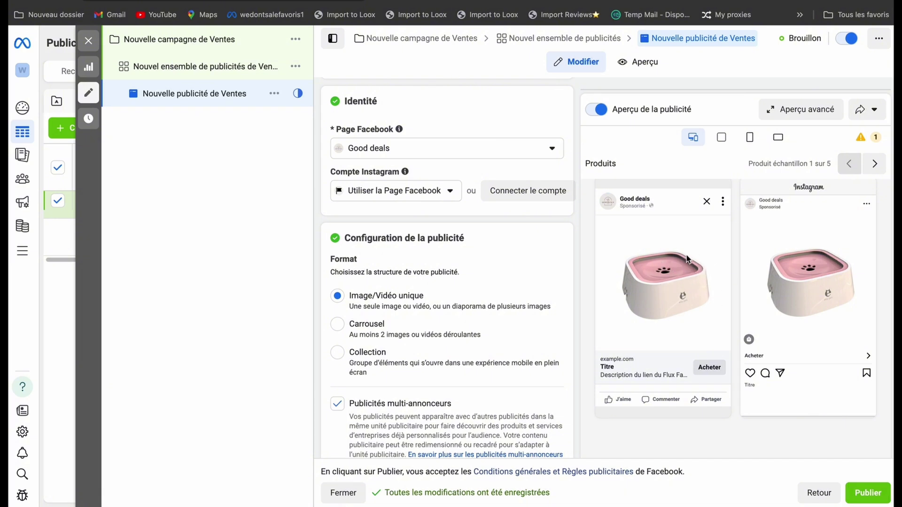
Step: Set the ad format back to Carrousel and browse through the product cards in the Facebook feed preview
left_click(337, 324)
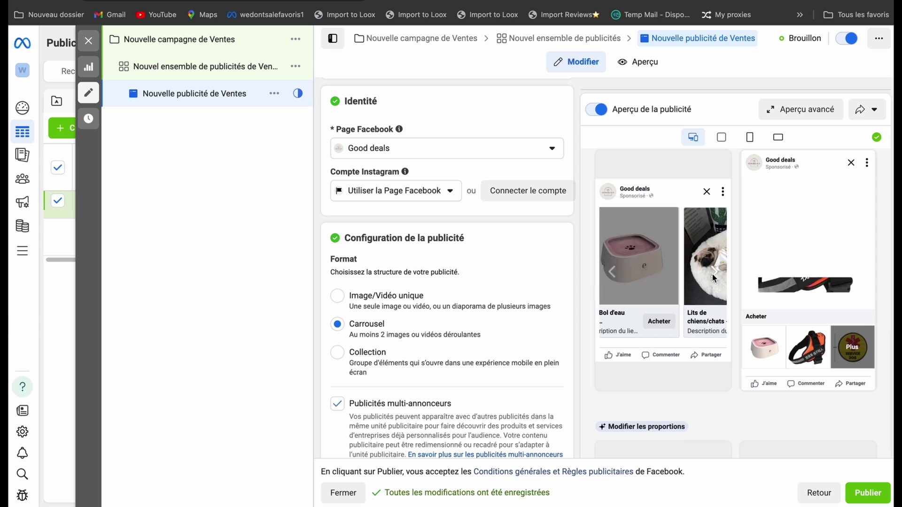
left_click(711, 273)
left_click(711, 274)
left_click(712, 274)
left_click(712, 274)
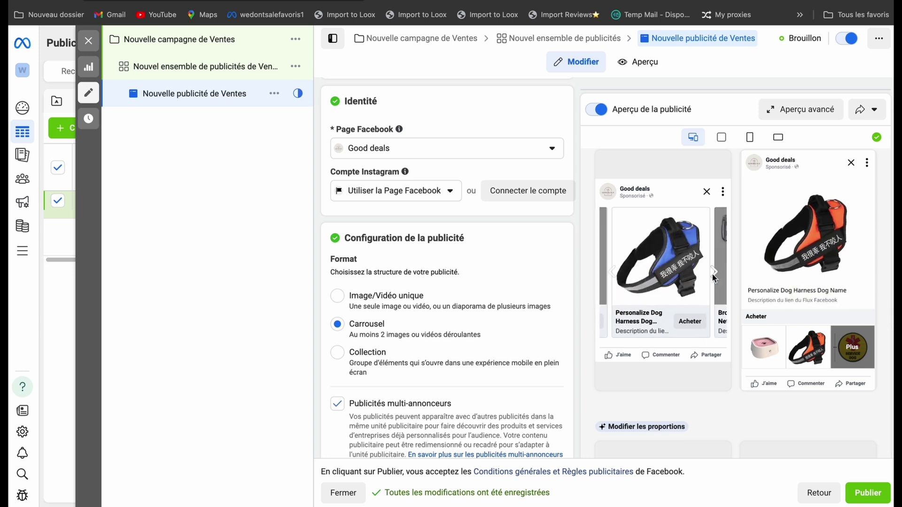
left_click(712, 275)
left_click(712, 275)
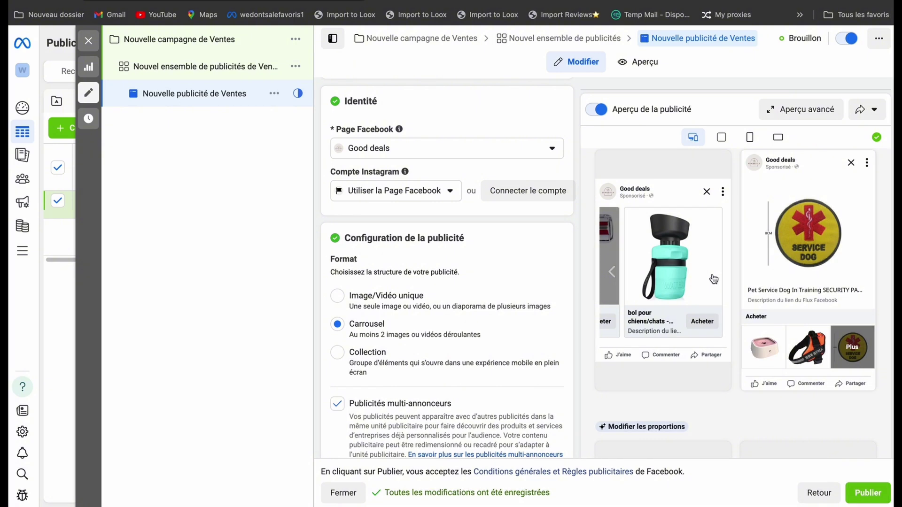
Step: Add the product price after the product name in the title of the Shopify catalogue's carousel cards
scroll(434, 327, "down", 7)
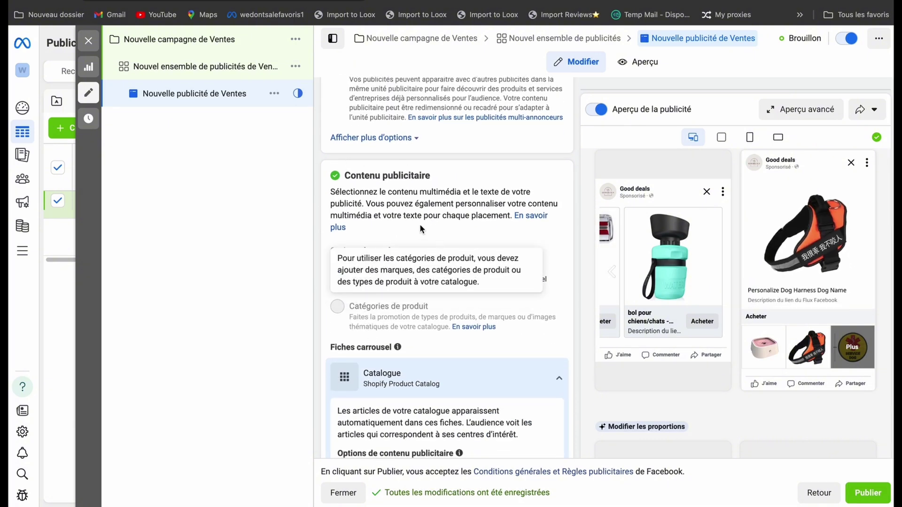
scroll(347, 314, "down", 6)
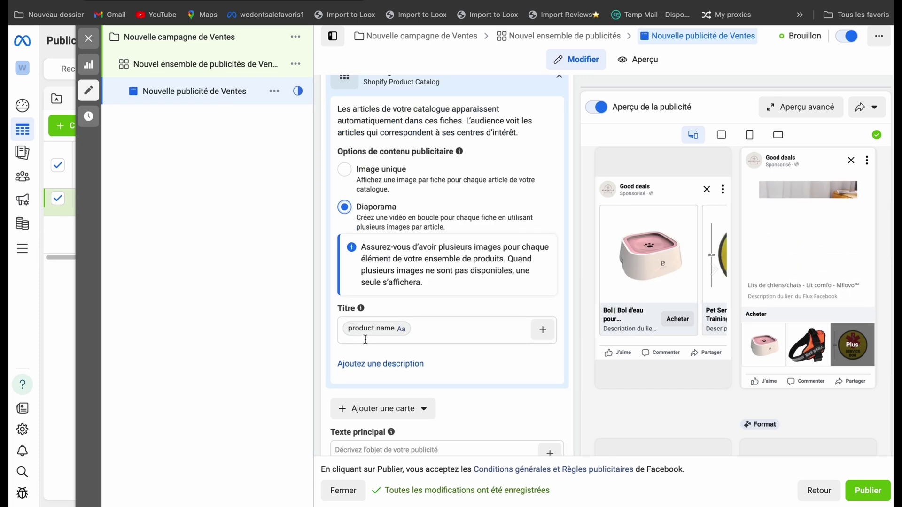
left_click(542, 330)
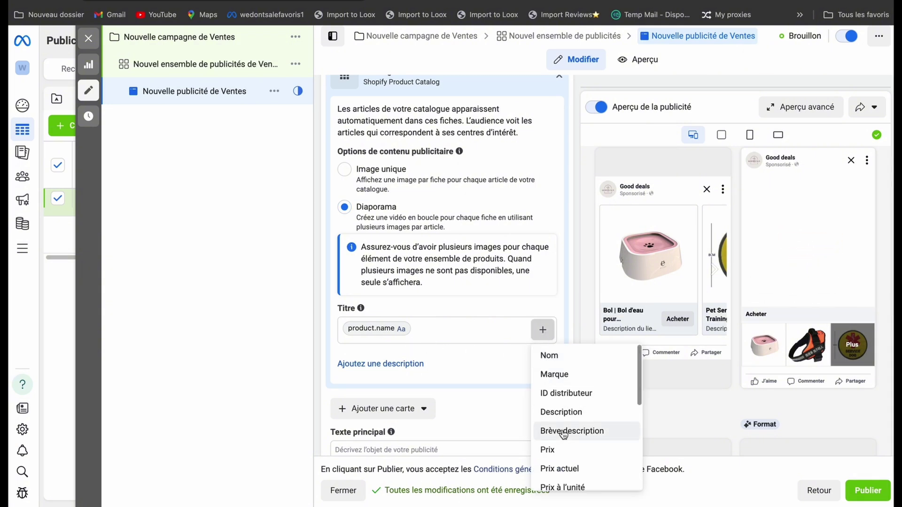
scroll(566, 430, "down", 2)
left_click(556, 400)
Step: Try adding the product's short description to the carousel card title, and remove it again
left_click(542, 331)
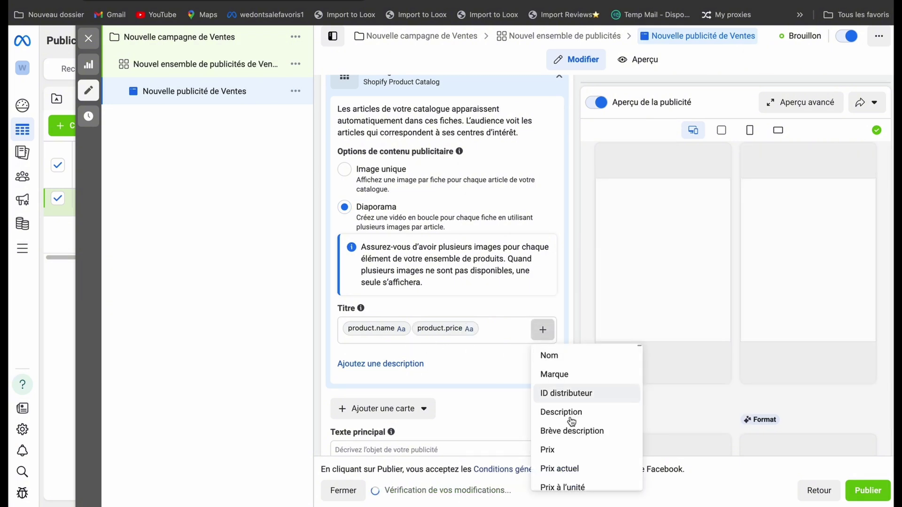
left_click(569, 432)
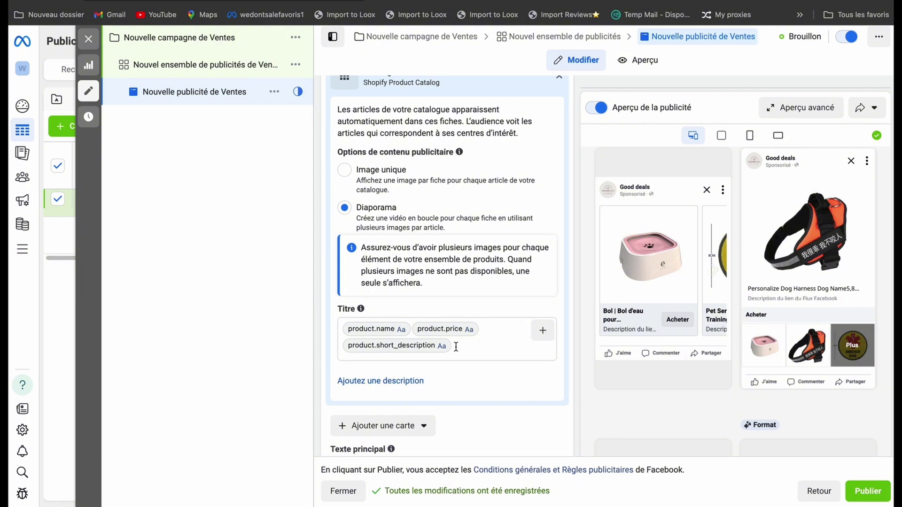
left_click(453, 346)
key("BackSpace")
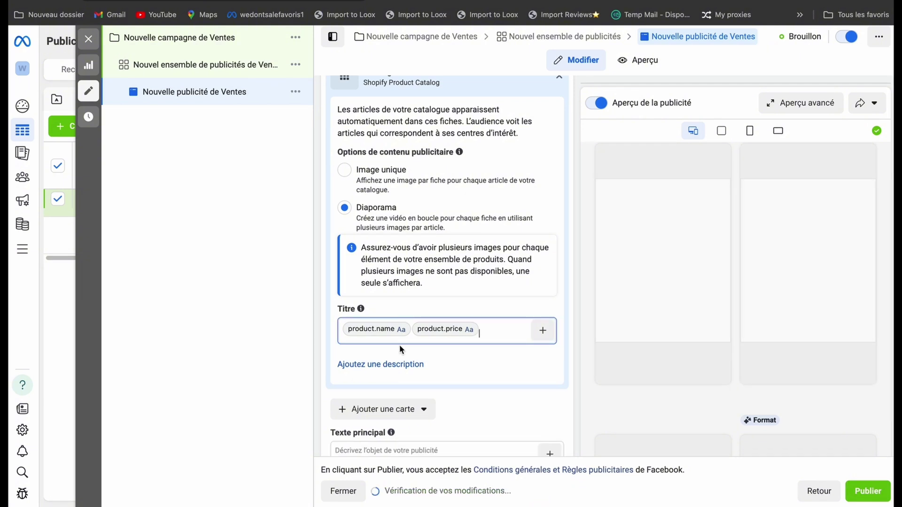
Step: Add the feed link description "Artciles de qualité pour chiens et chats" to the catalogue cards
scroll(472, 360, "down", 2)
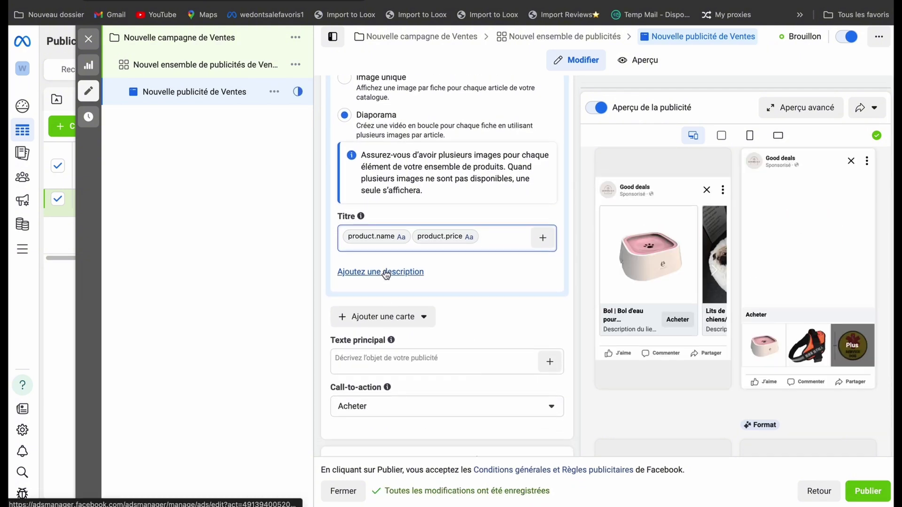
left_click(385, 272)
type("Arctiles de qualité pour chiens et chats")
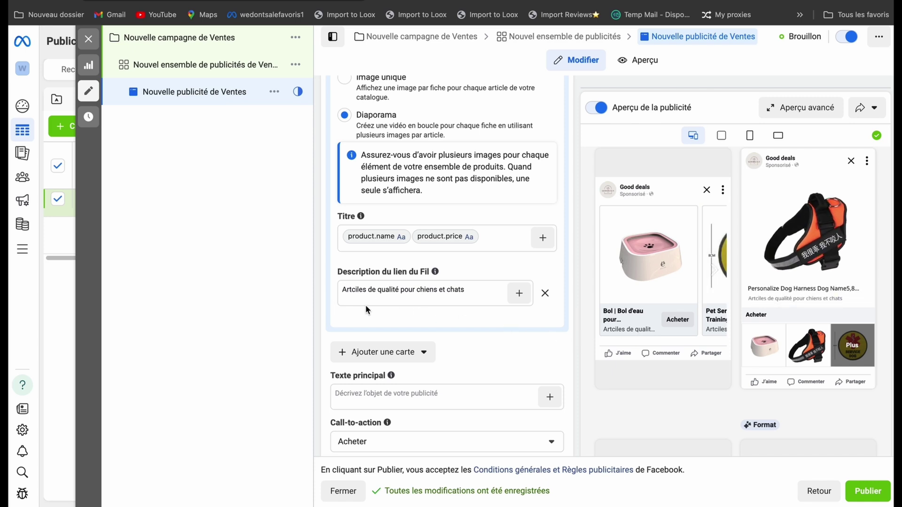
Step: Try the primary text "Vente flash pour la fin d'anneée 50% sur toute la boutique" for the ad
scroll(445, 322, "down", 3)
left_click(455, 263)
type("Vente flash pour la fin d'anneée 50% sur toute la boutique")
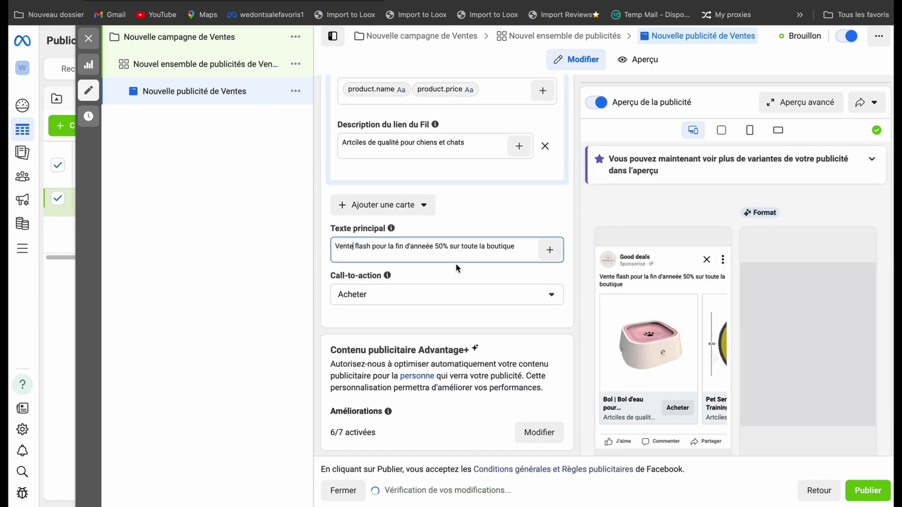
mouse_move(606, 291)
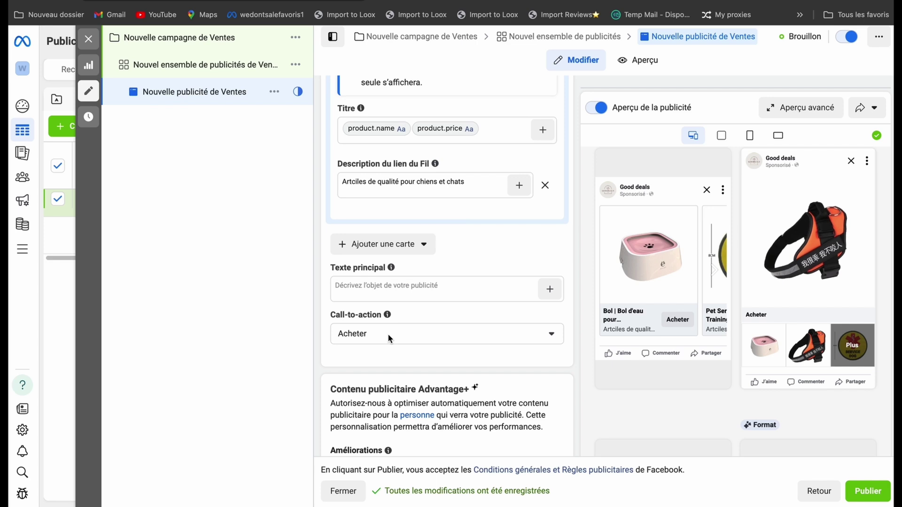
Step: Review the available call-to-action choices for the ad and keep Acheter
scroll(388, 339, "down", 2)
left_click(550, 235)
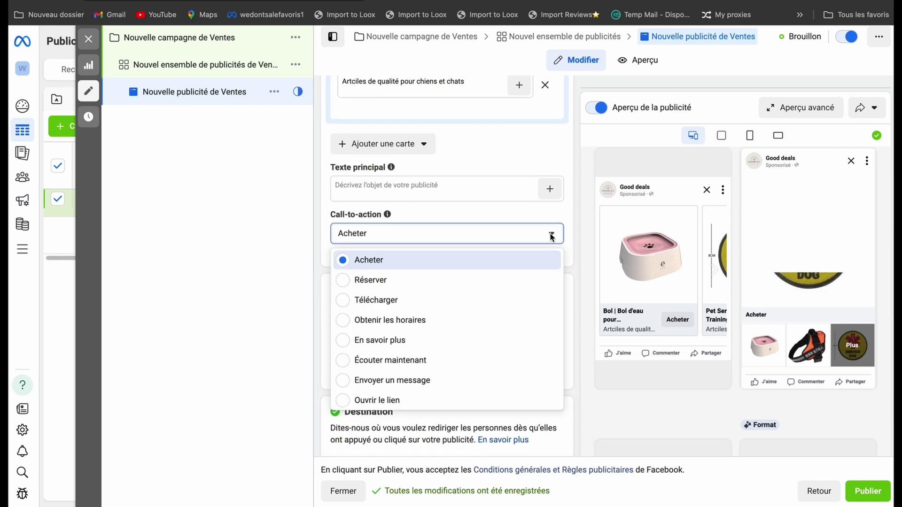
scroll(470, 361, "down", 2)
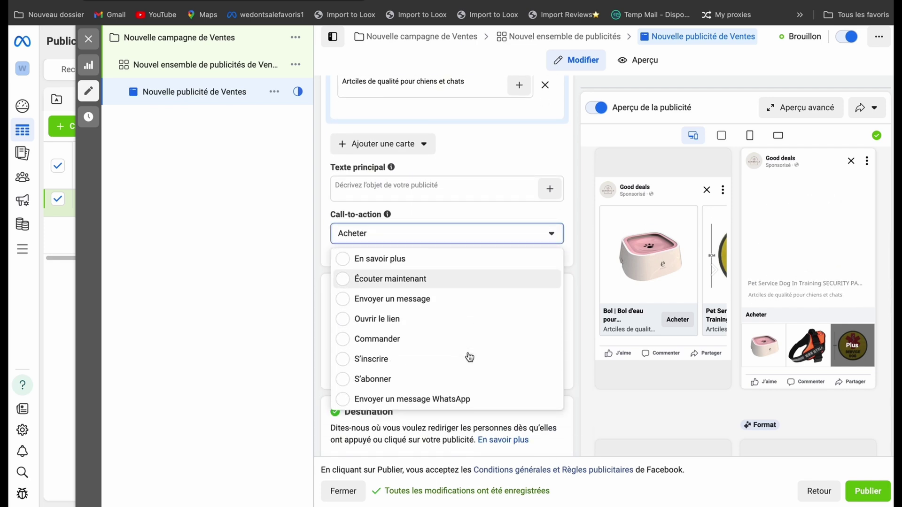
scroll(466, 357, "up", 2)
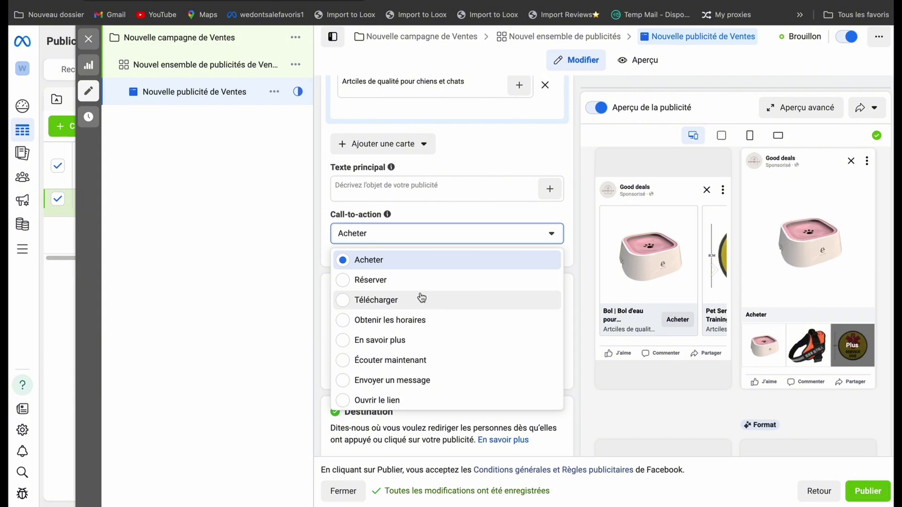
left_click(419, 264)
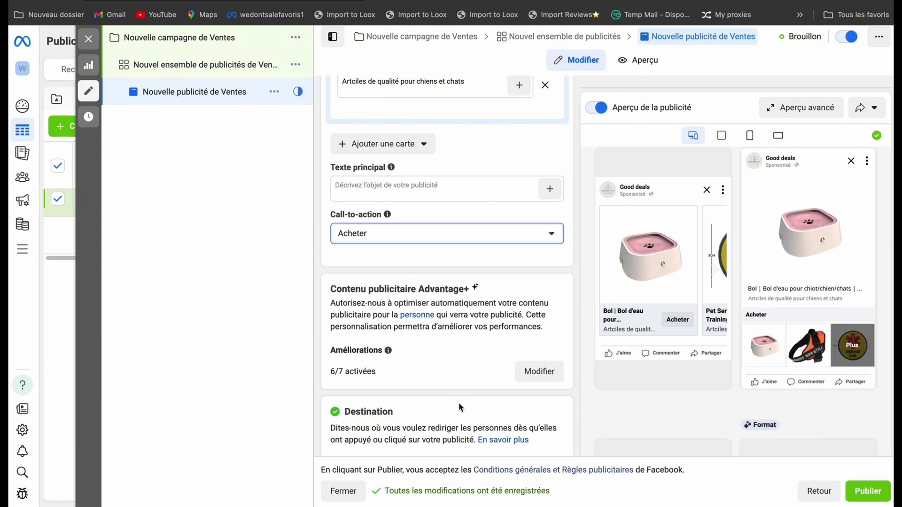
Step: Open the Advantage+ creative enhancements for editing, read the image expansion details, and turn off Musique
scroll(461, 404, "down", 4)
left_click(538, 215)
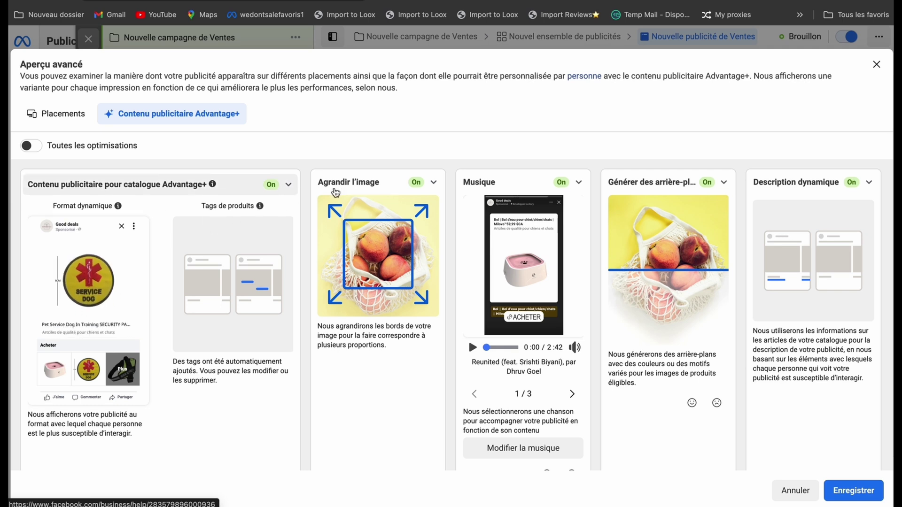
mouse_move(391, 182)
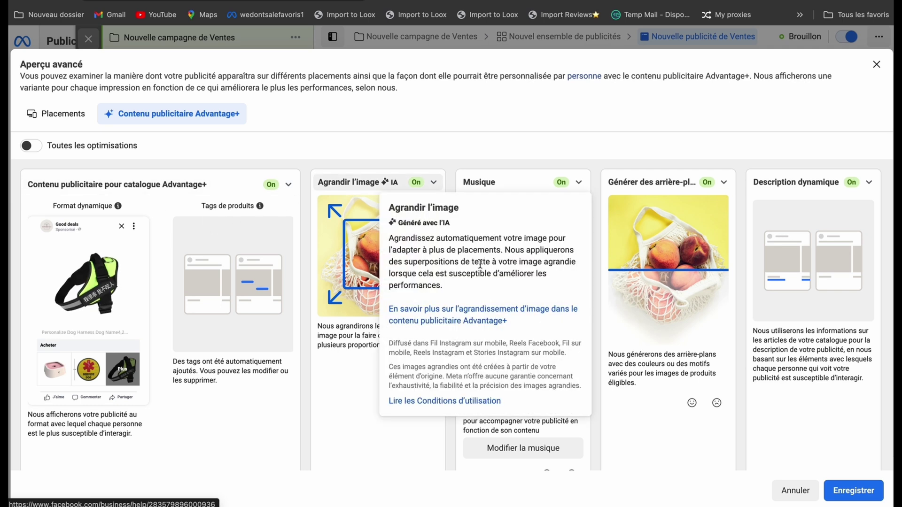
left_click(567, 188)
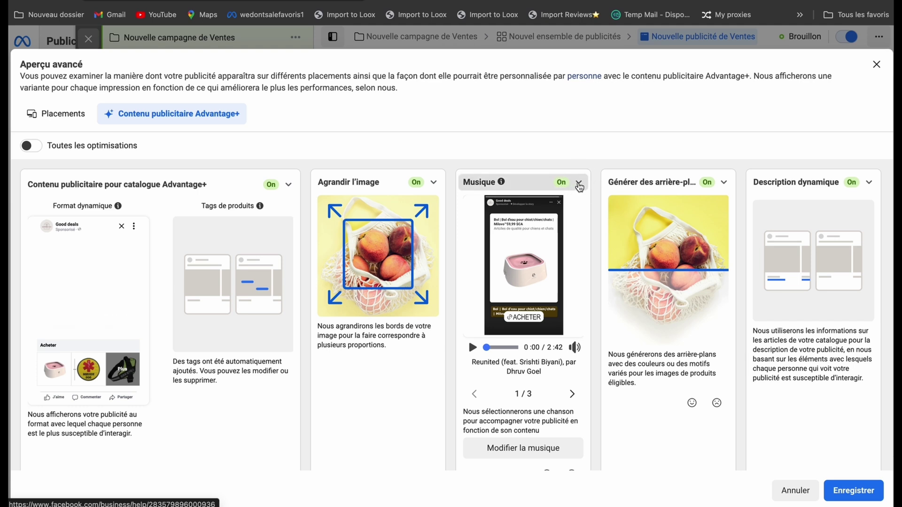
left_click(475, 202)
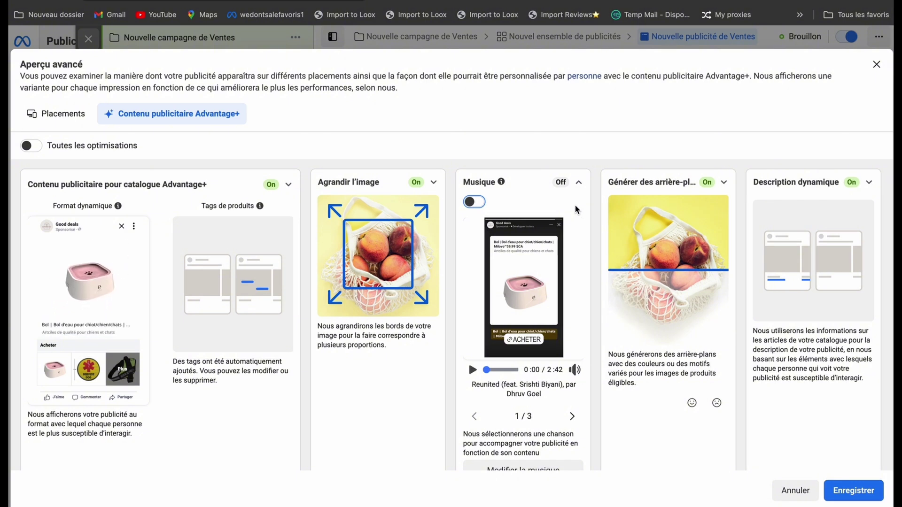
Step: Listen to samples of the three songs suggested in the Musique enhancement, and stop playback
left_click(472, 371)
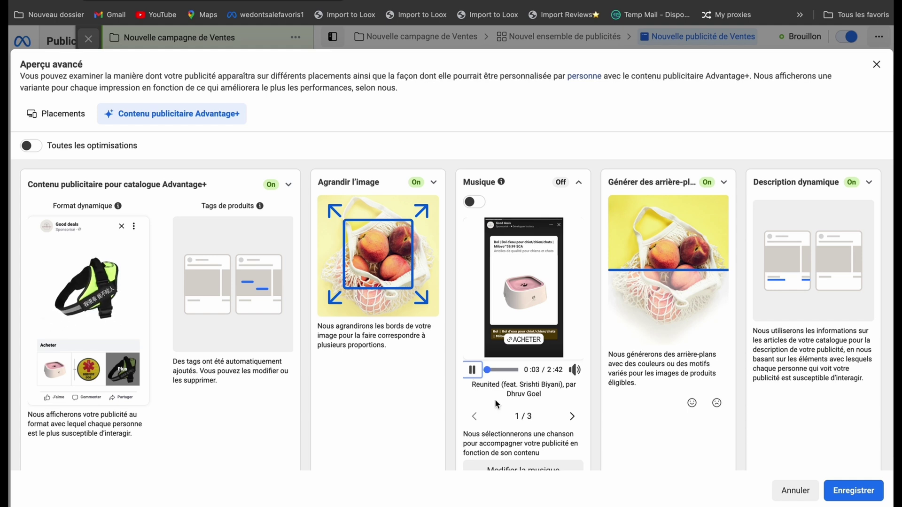
left_click(572, 417)
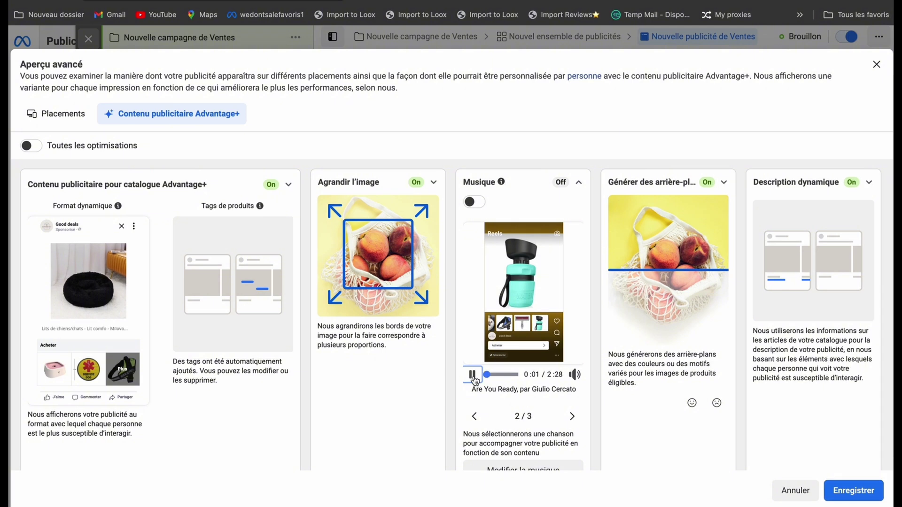
left_click(572, 416)
left_click(473, 375)
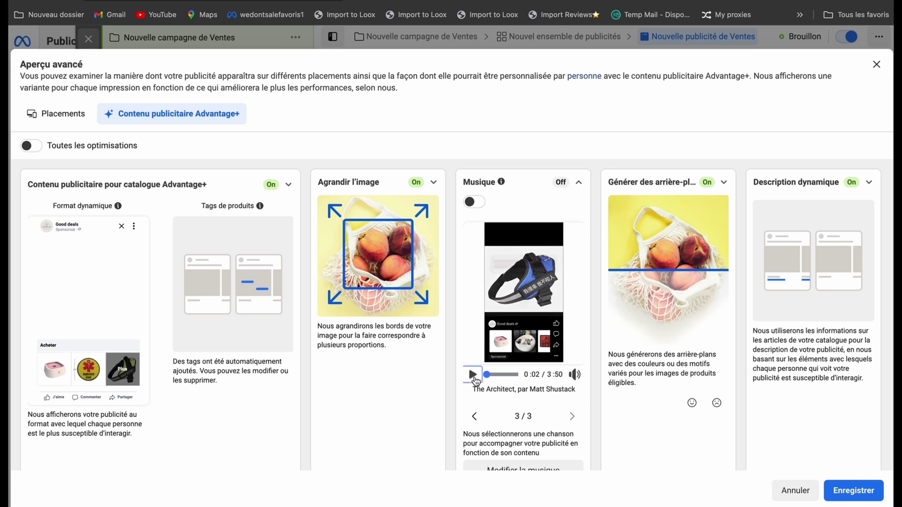
left_click(473, 375)
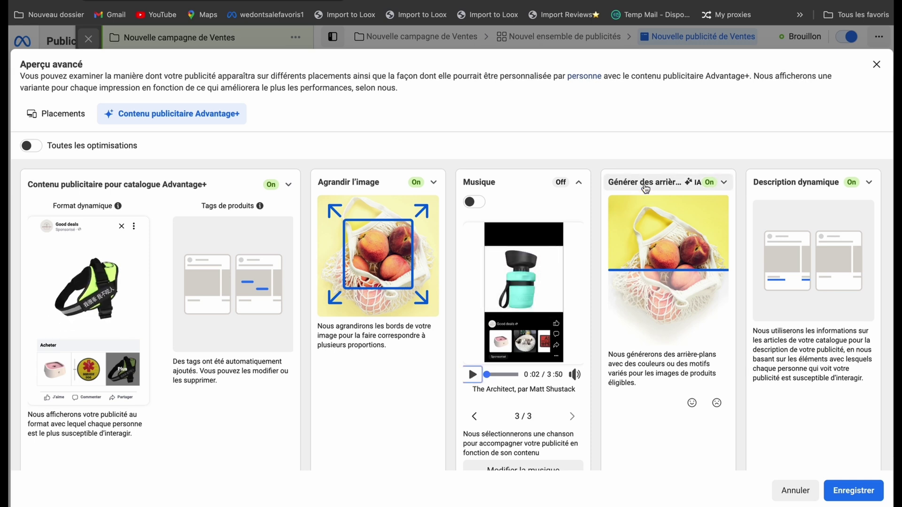
Step: Turn on the enhancement that adapts the ad to its placement, and save the Advantage+ creative settings
scroll(663, 295, "down", 6)
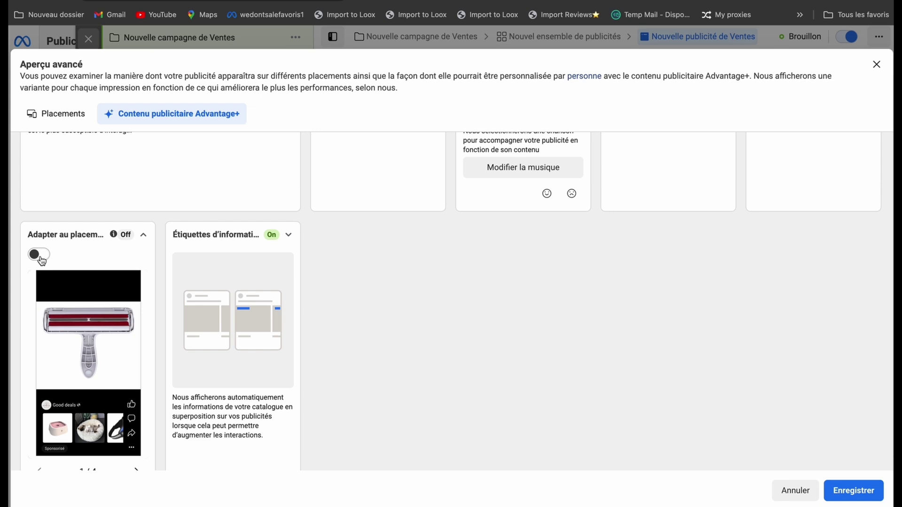
left_click(40, 255)
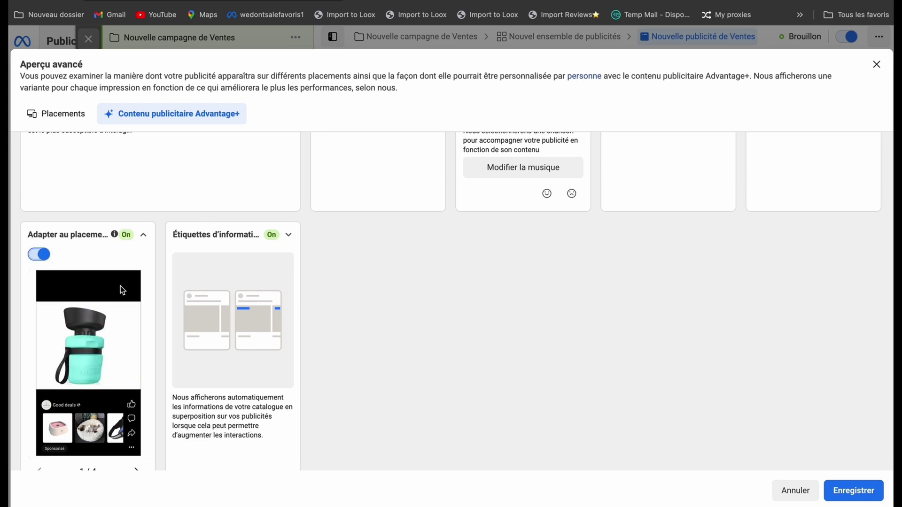
left_click(846, 491)
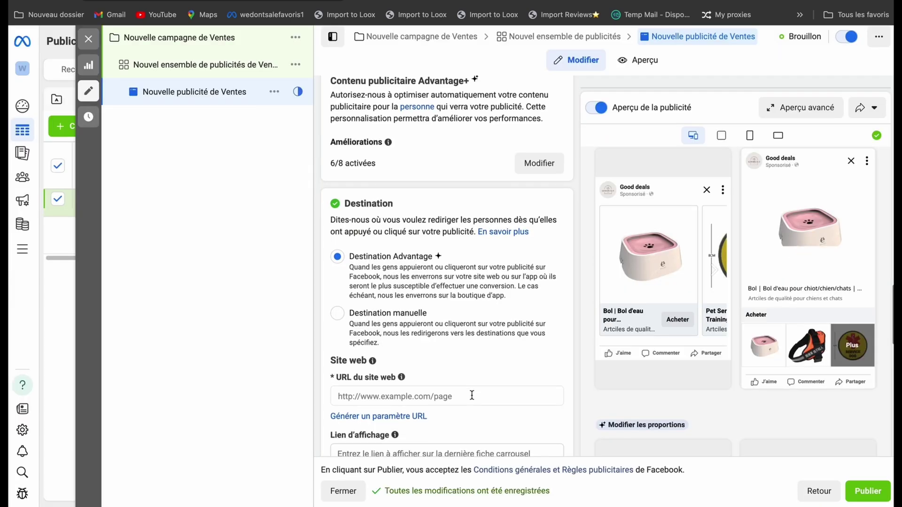
Step: Set the ad destination's website URL to nike.com
scroll(471, 394, "down", 3)
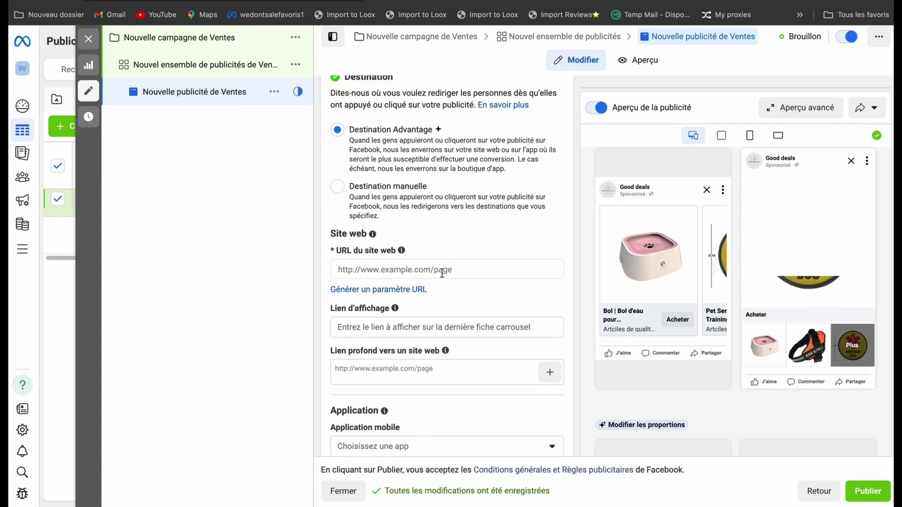
left_click(437, 271)
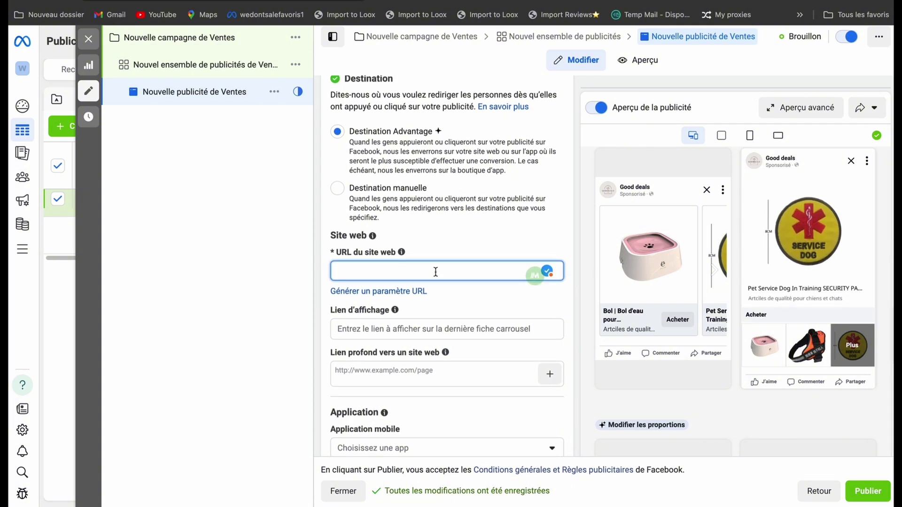
type("nike.com")
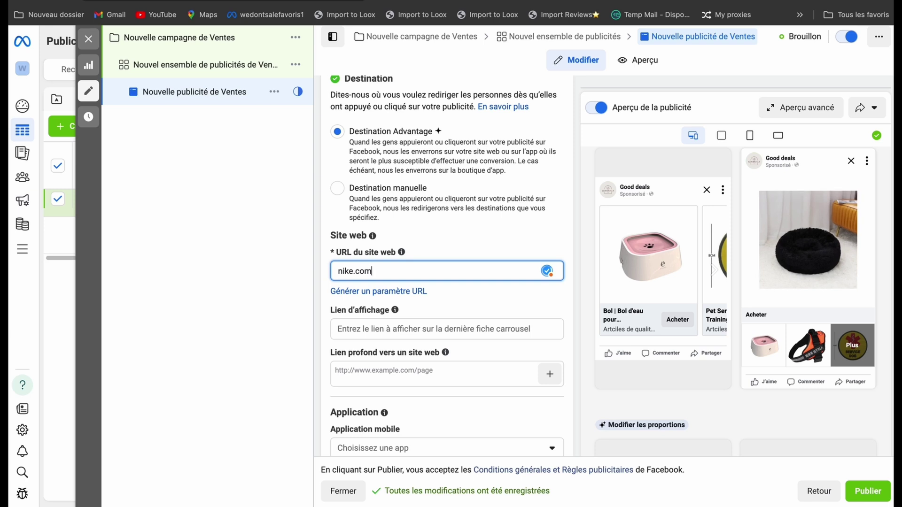
left_click(552, 235)
Step: Review the display link, app and language options, and enable website event tracking for the ad
scroll(399, 223, "down", 3)
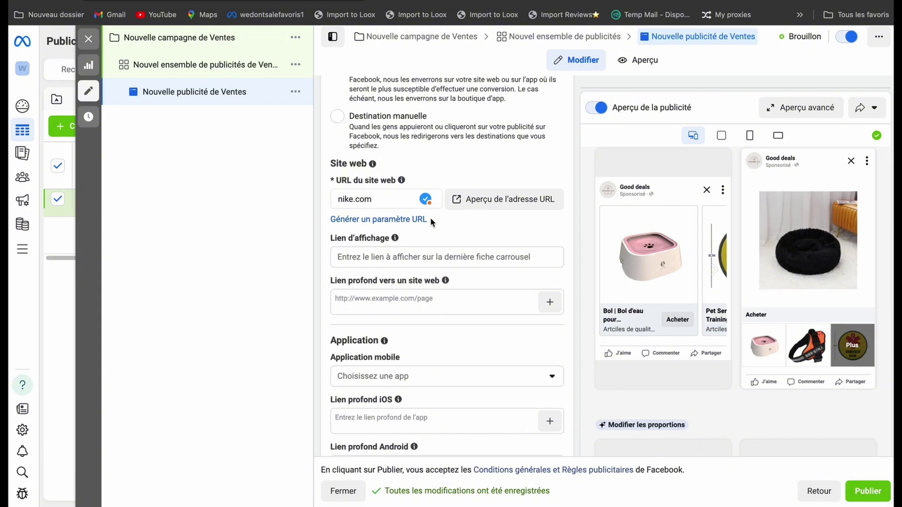
scroll(468, 278, "down", 2)
scroll(417, 269, "down", 3)
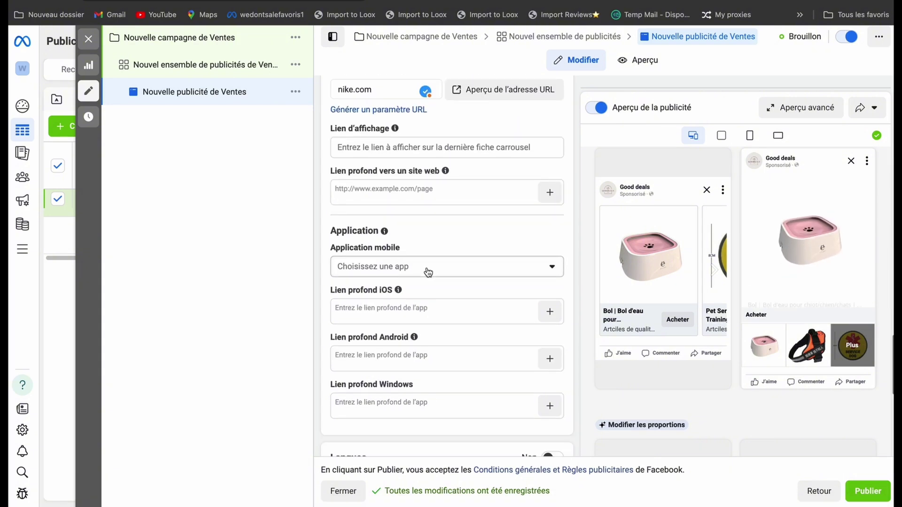
scroll(446, 352, "down", 5)
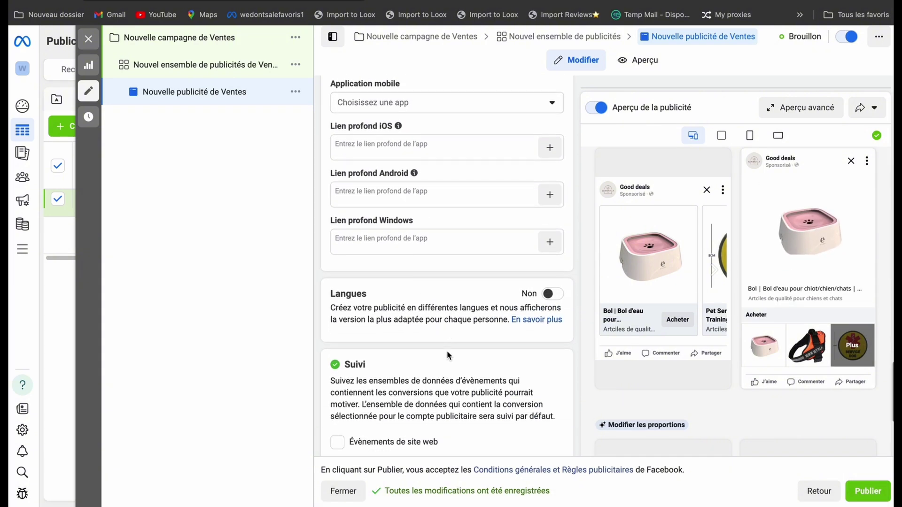
left_click(354, 215)
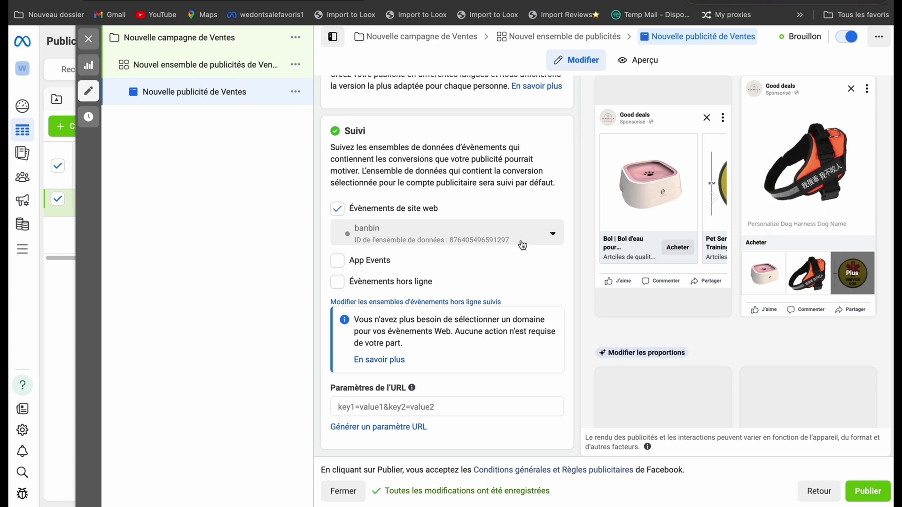
Step: Check which datasets are available for the ad's website event tracking
left_click(551, 237)
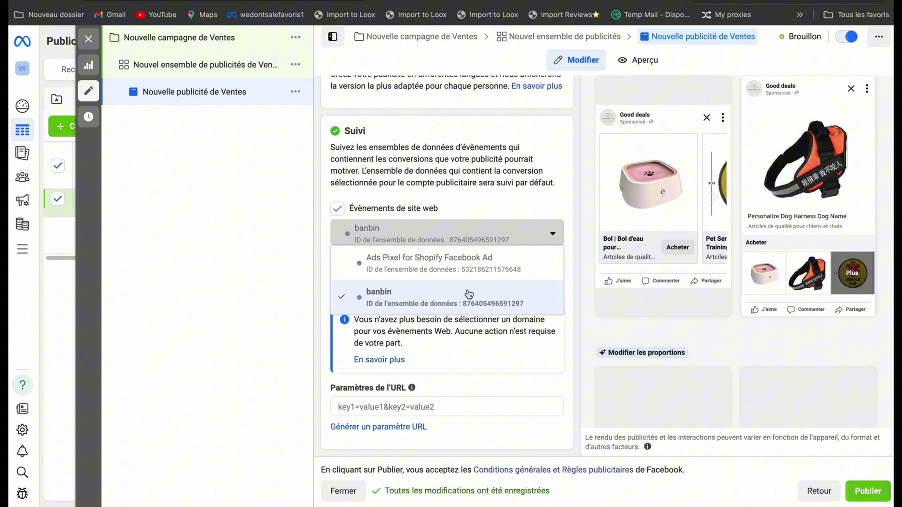
left_click(480, 214)
scroll(480, 212, "up", 15)
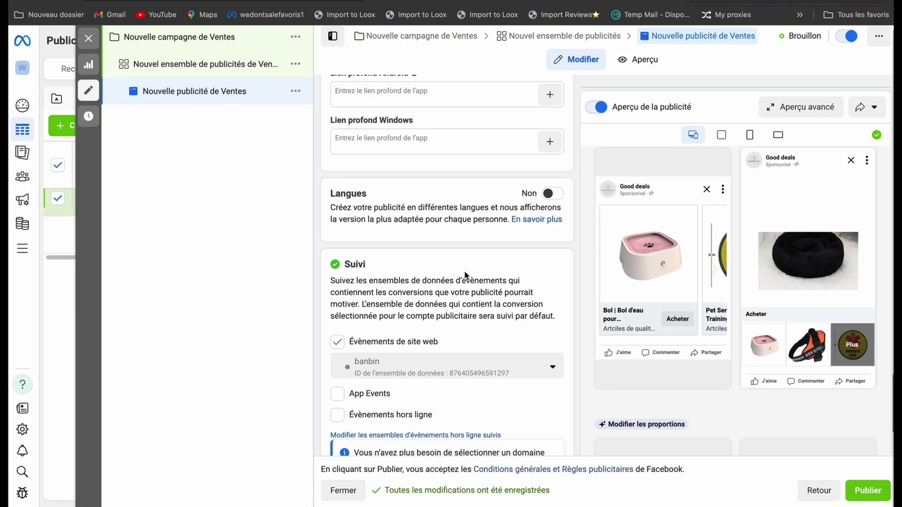
Step: Review the campaign-level settings: special ad categories, Advantage+ catalogue, campaign budget, scheduling, A/B test and reports
left_click(215, 38)
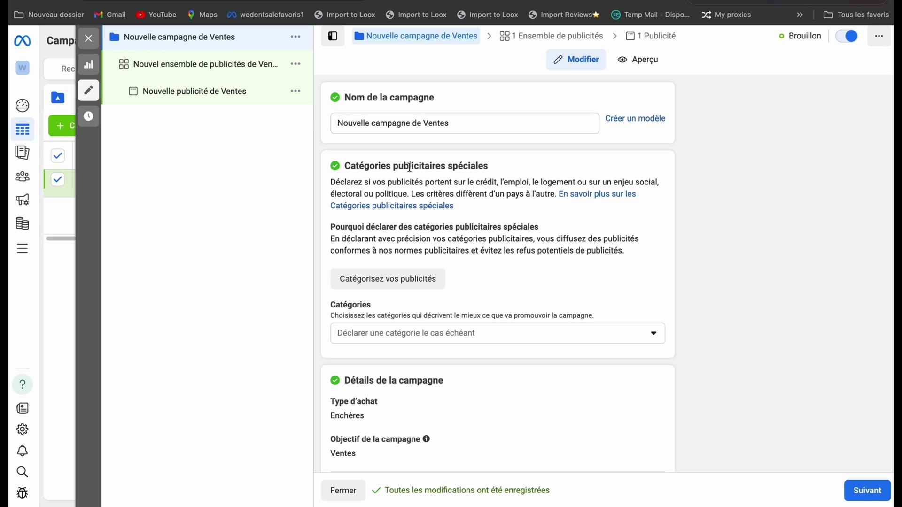
scroll(439, 383, "down", 4)
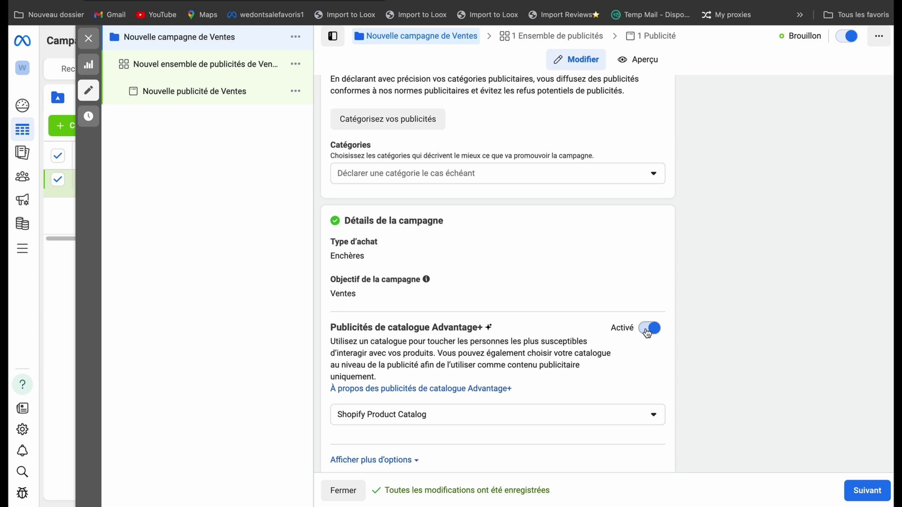
scroll(648, 334, "down", 1)
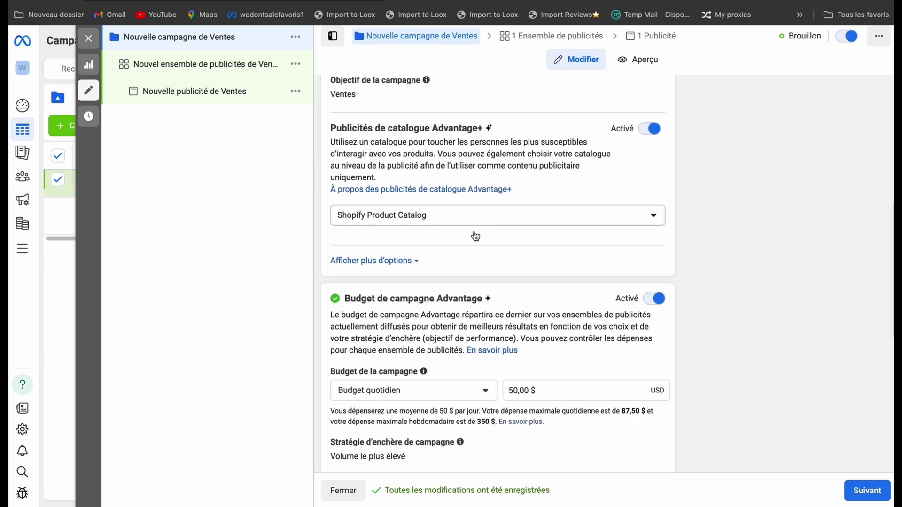
scroll(521, 318, "down", 4)
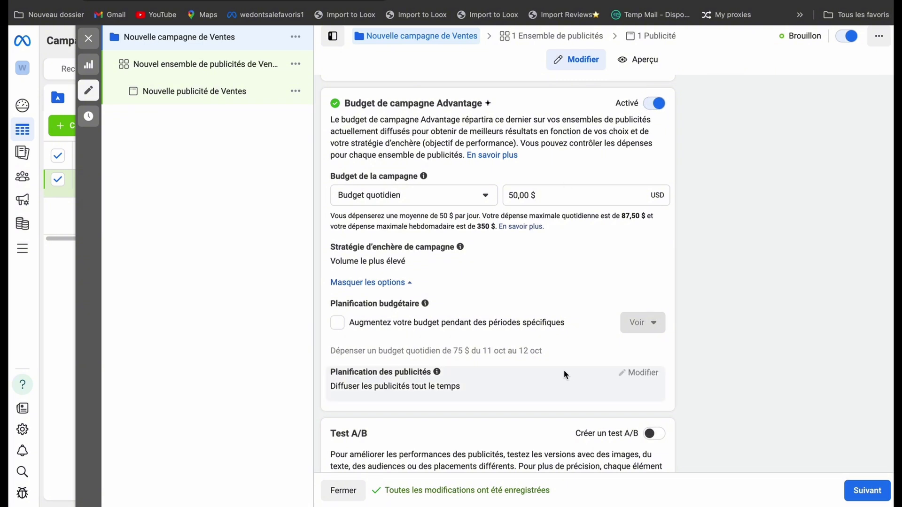
scroll(396, 269, "down", 2)
scroll(528, 301, "down", 4)
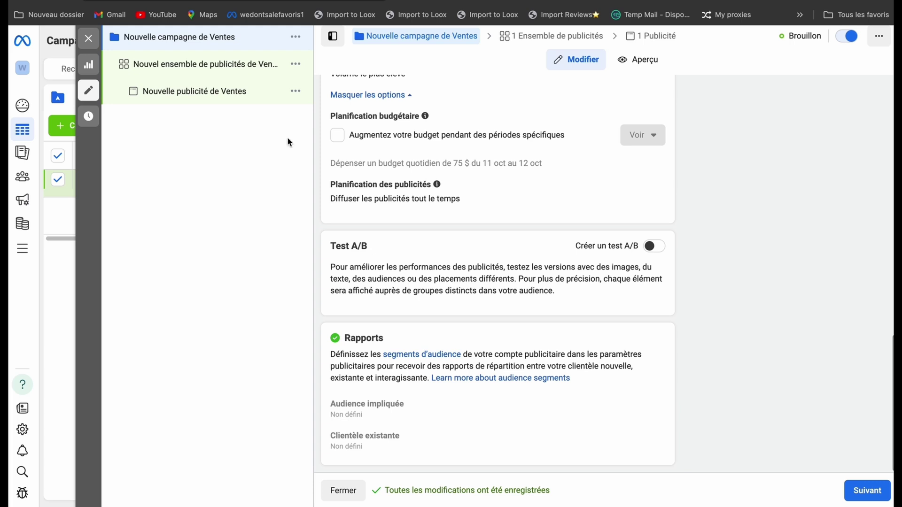
Step: Set the ad set's start date to 31 October 2024 at 00:00
left_click(196, 64)
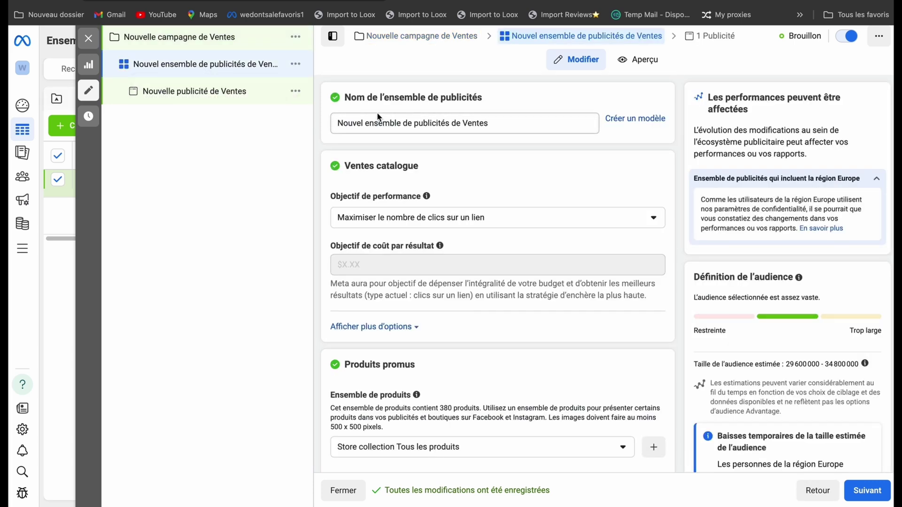
scroll(491, 218, "down", 3)
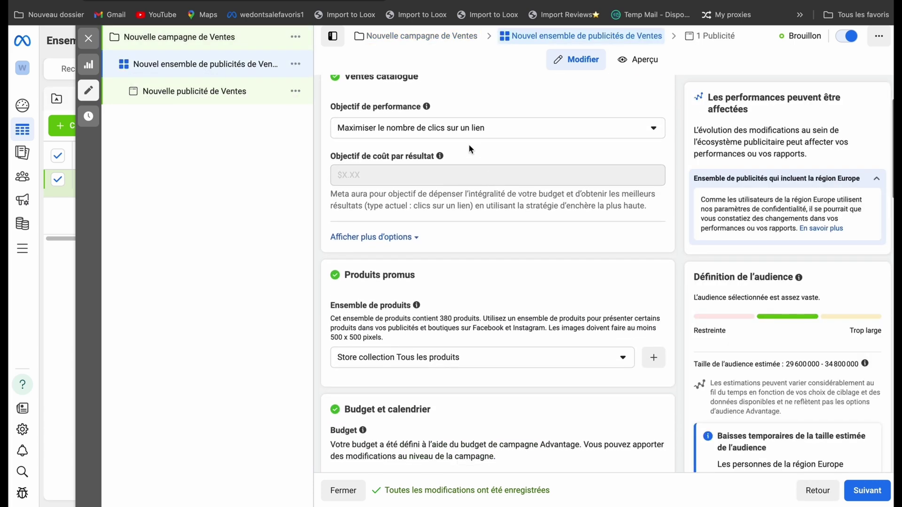
scroll(506, 245, "down", 5)
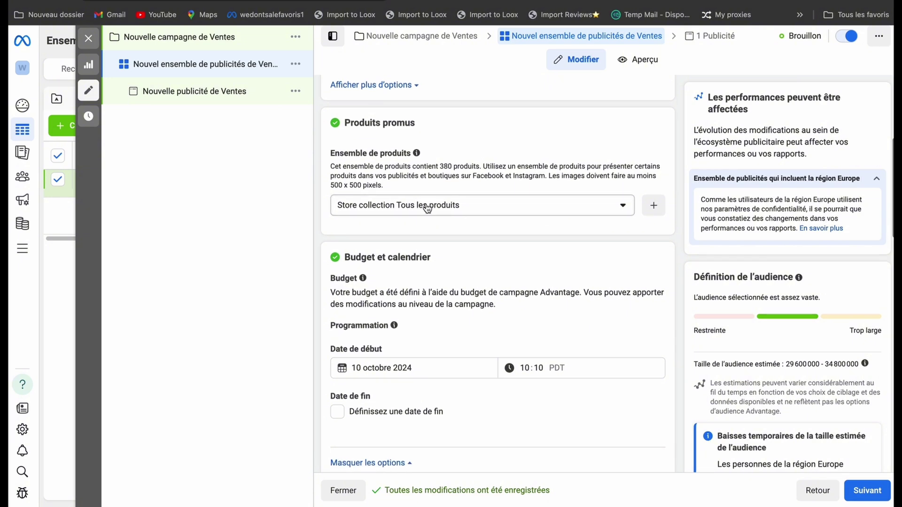
scroll(519, 219, "down", 5)
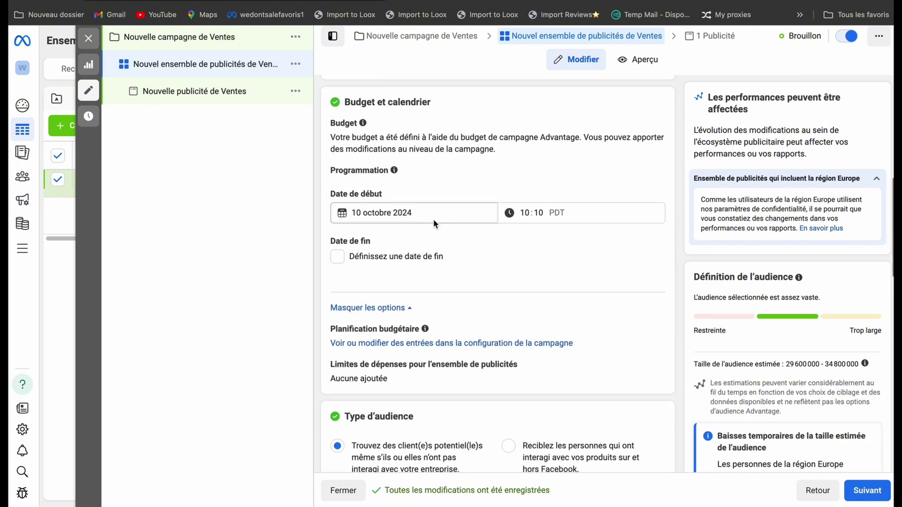
left_click(525, 212)
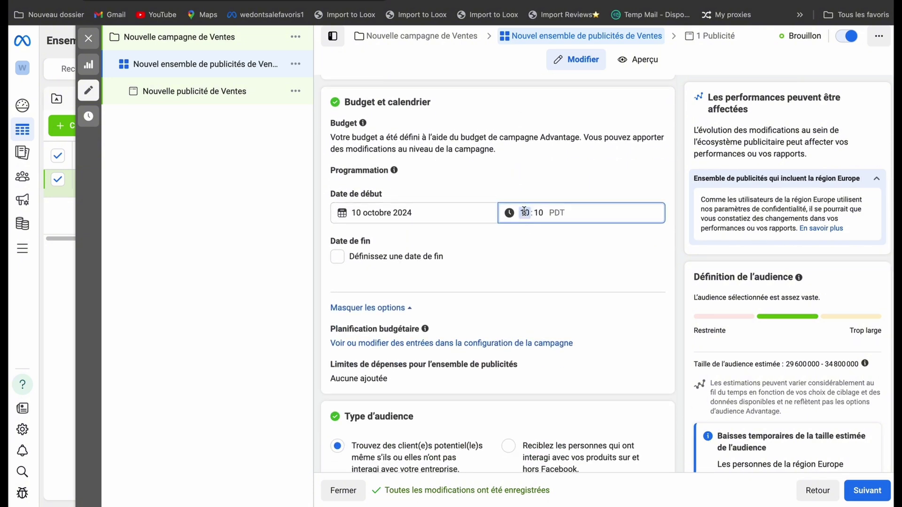
type("0")
left_click(385, 213)
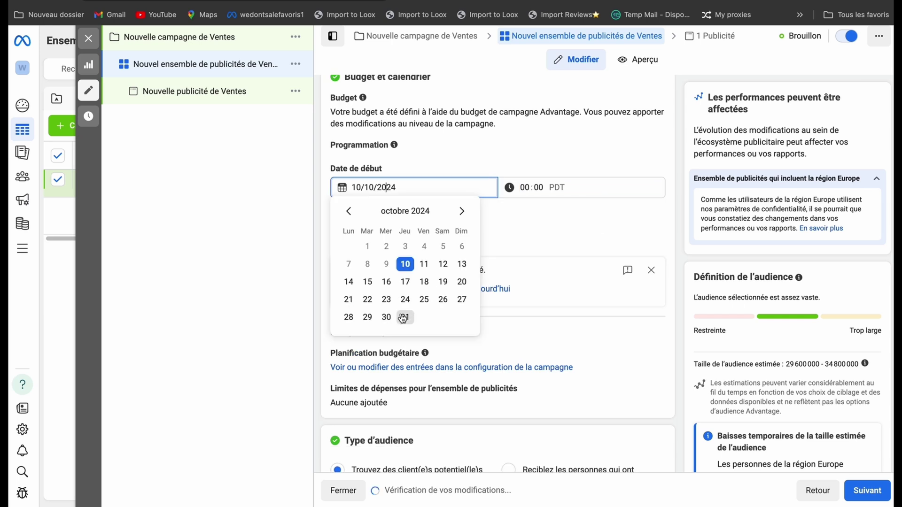
left_click(402, 316)
left_click(503, 220)
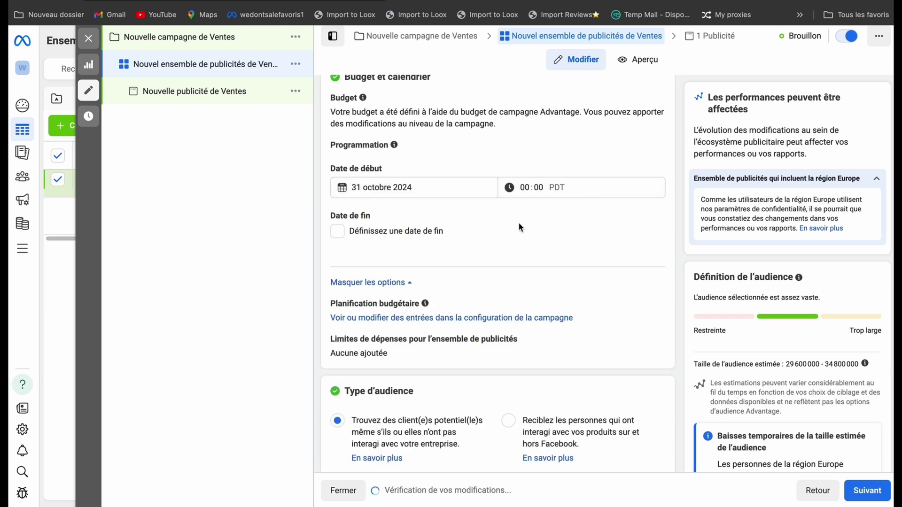
Step: Review the ad set's audience type, locations, Advantage+ audience, beneficiary and placements
scroll(471, 261, "down", 4)
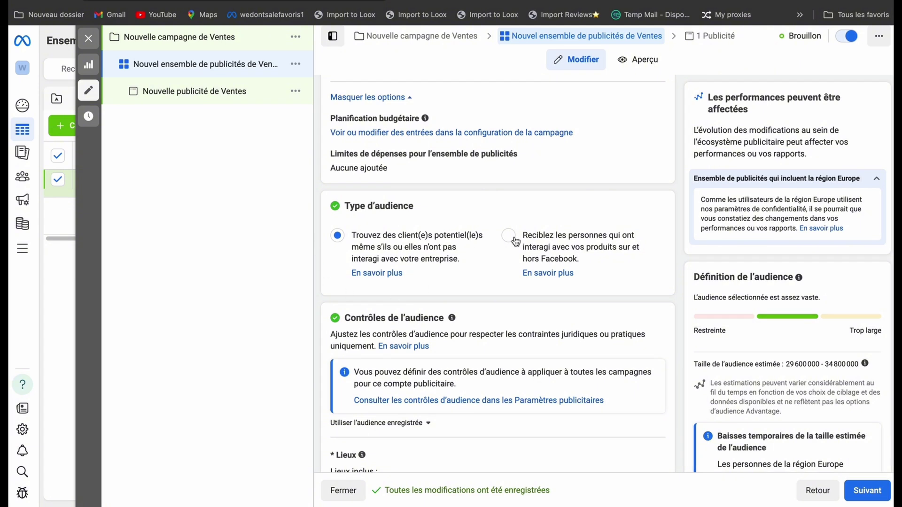
scroll(516, 241, "down", 5)
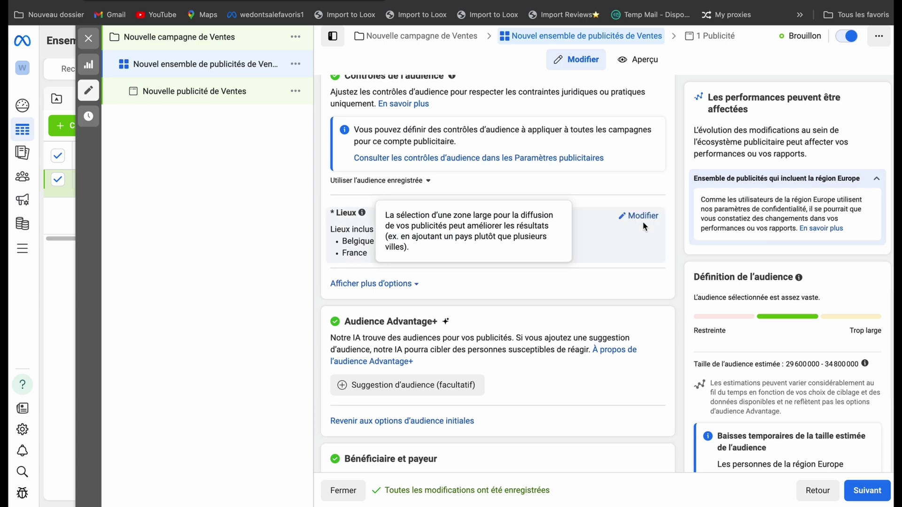
scroll(483, 298, "down", 6)
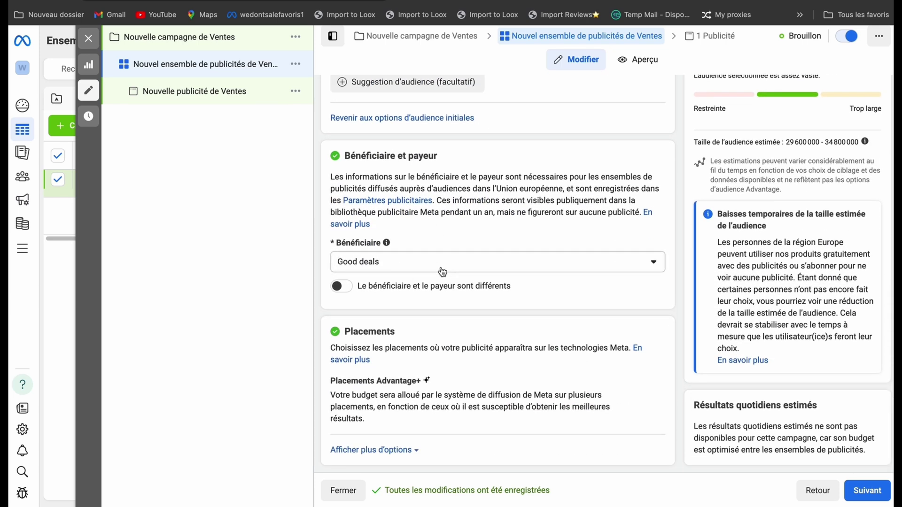
scroll(471, 274, "down", 1)
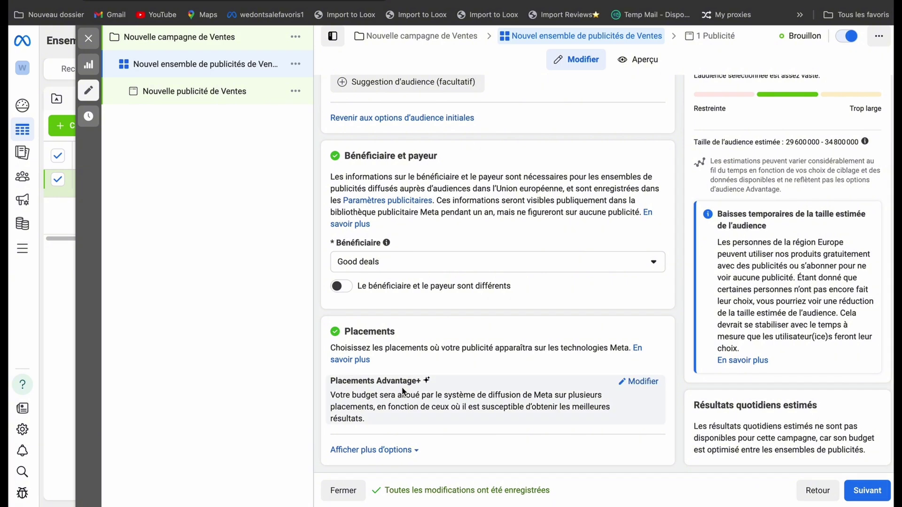
Step: Change the creative option of the ad's catalogue carousel cards to Diaporama
left_click(177, 90)
scroll(453, 254, "down", 4)
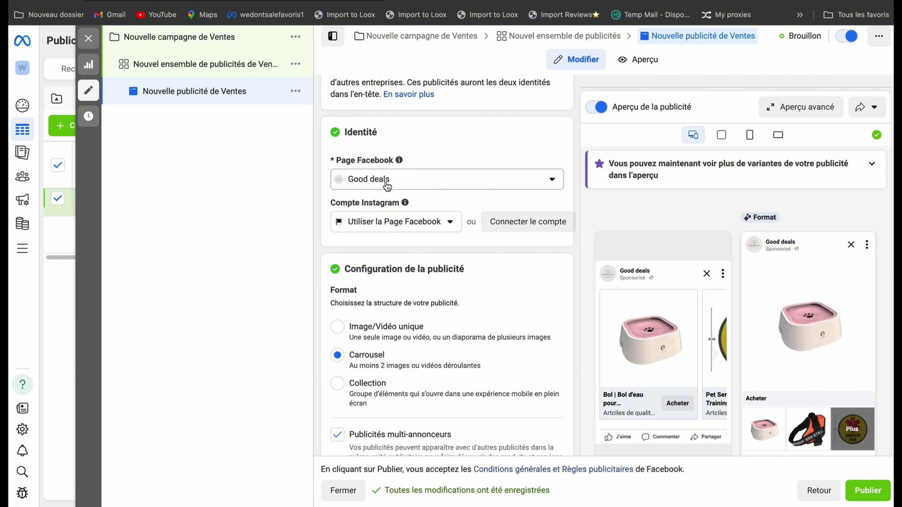
scroll(386, 185, "down", 4)
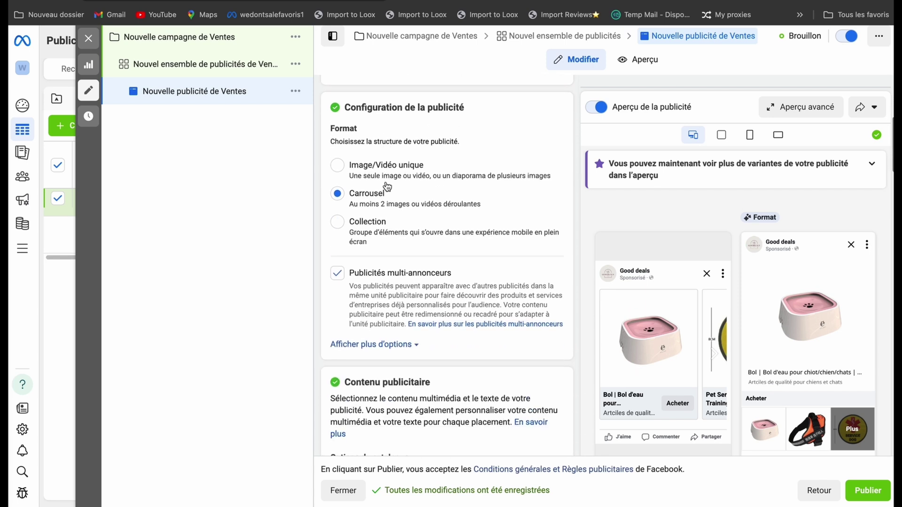
scroll(390, 150, "up", 1)
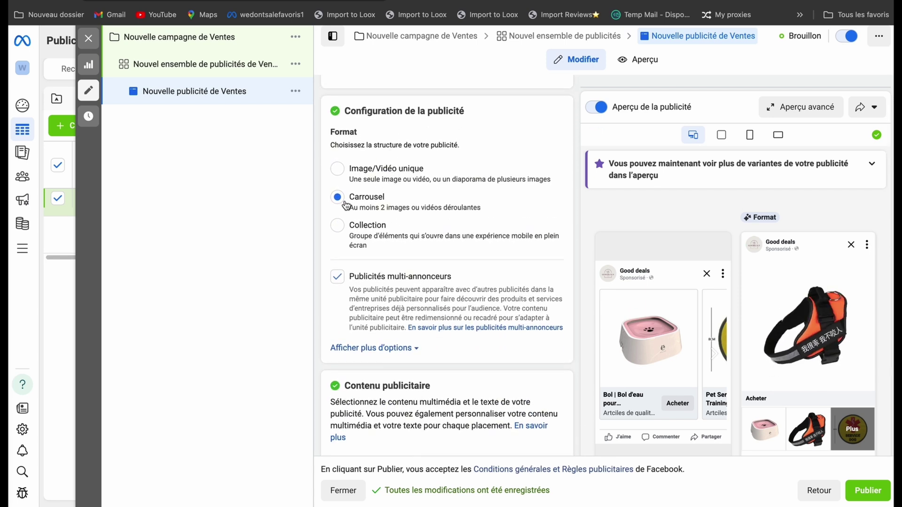
scroll(345, 239, "down", 7)
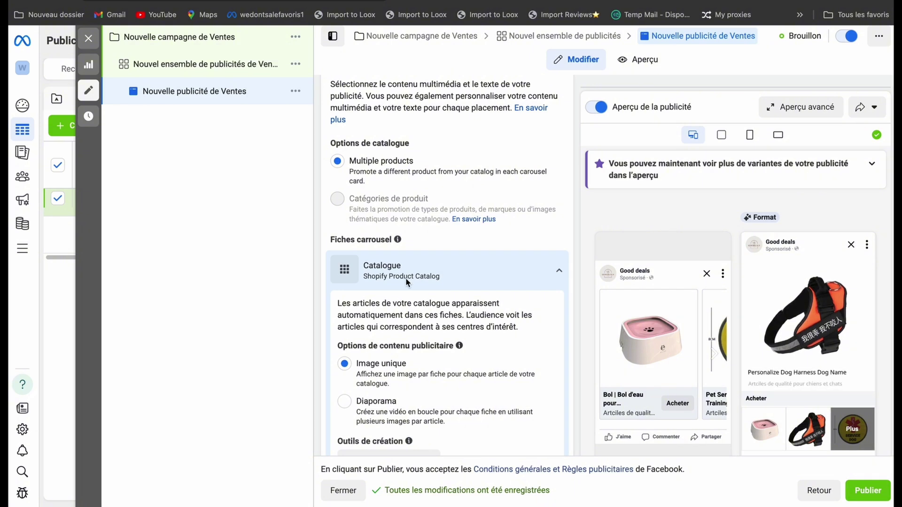
scroll(371, 245, "down", 3)
left_click(344, 279)
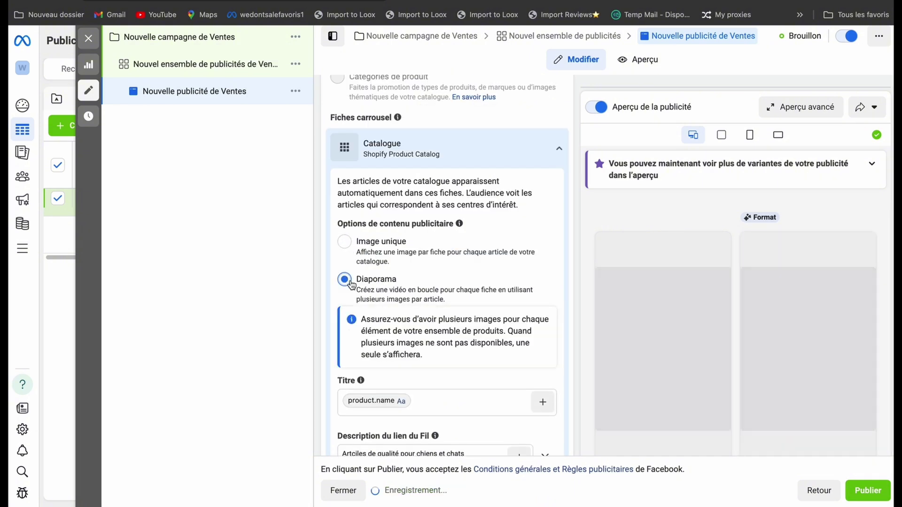
Step: Try the manual destination option for the ad, and return to Destination Advantage
scroll(502, 274, "down", 13)
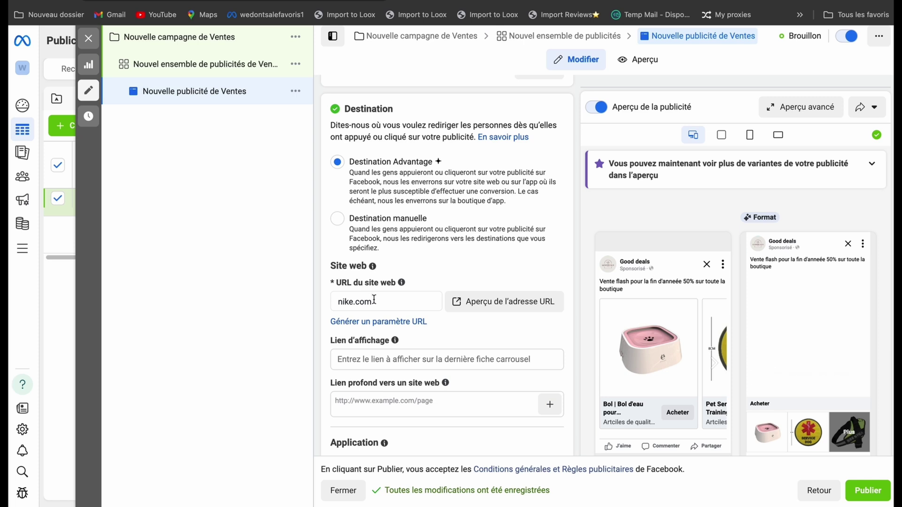
left_click(337, 218)
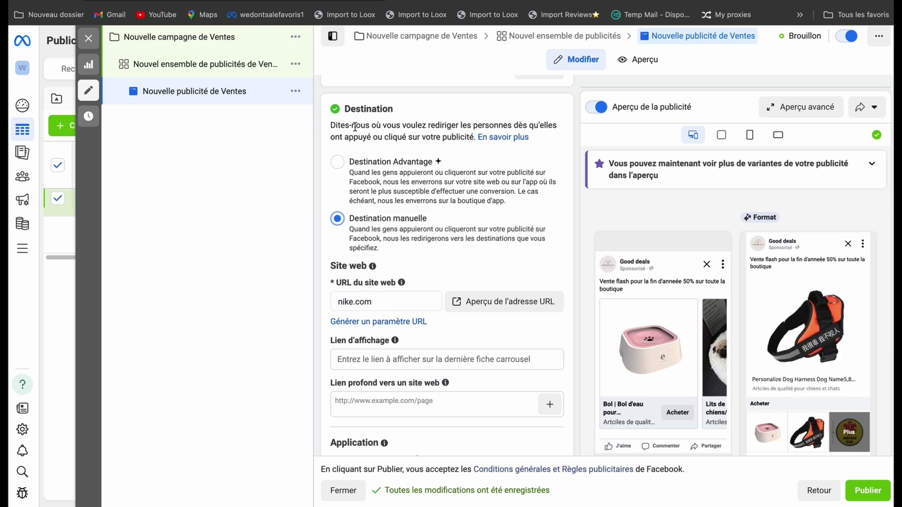
left_click(338, 165)
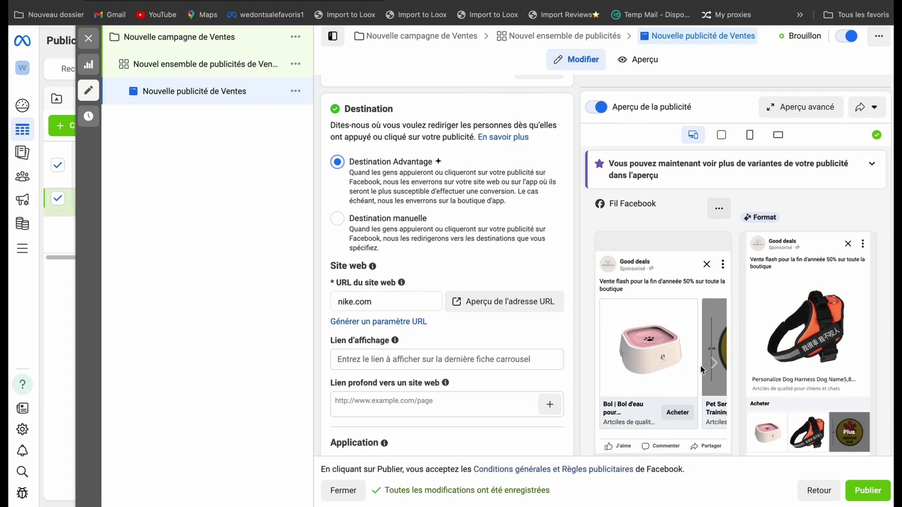
Step: Browse forward and back through the product cards in the Facebook feed preview of the carousel ad
left_click(713, 363)
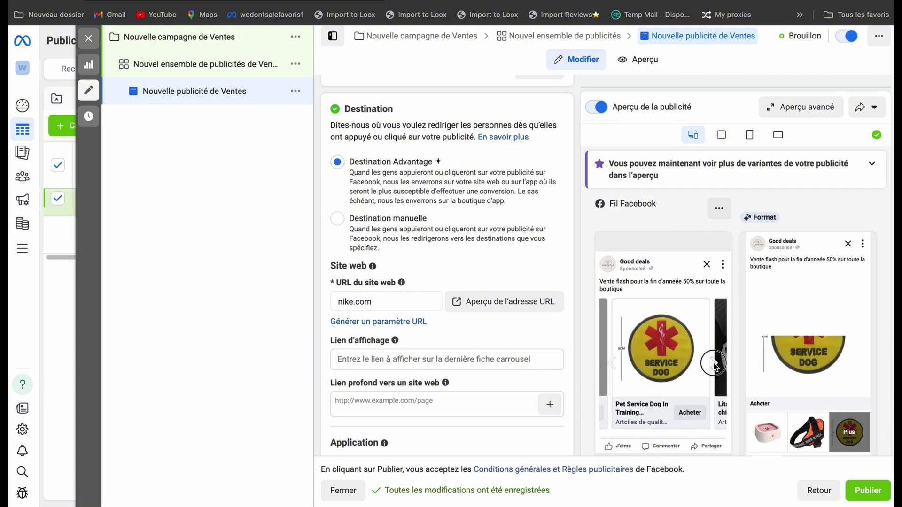
left_click(714, 363)
left_click(713, 363)
left_click(714, 362)
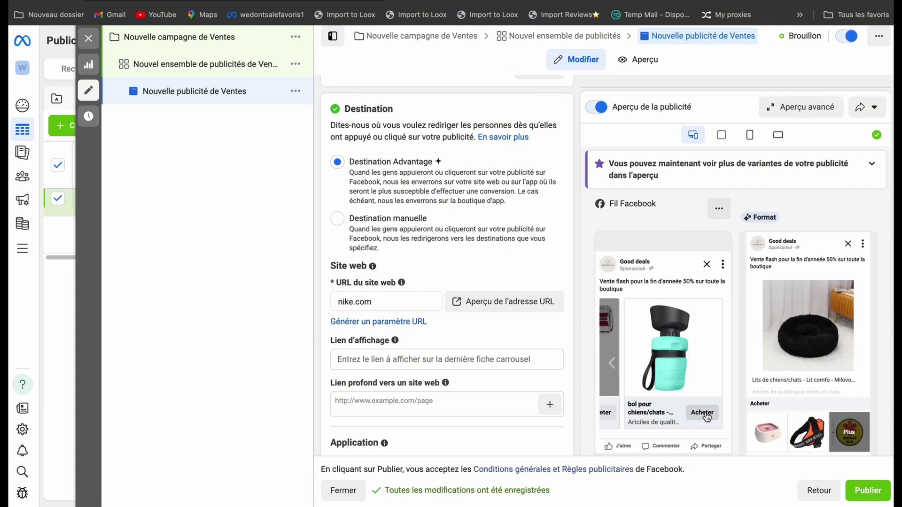
left_click(613, 365)
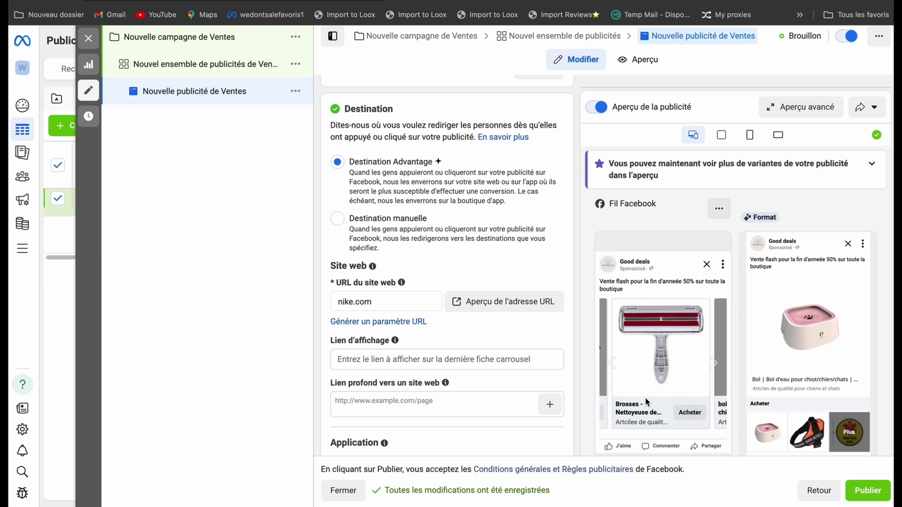
left_click(610, 367)
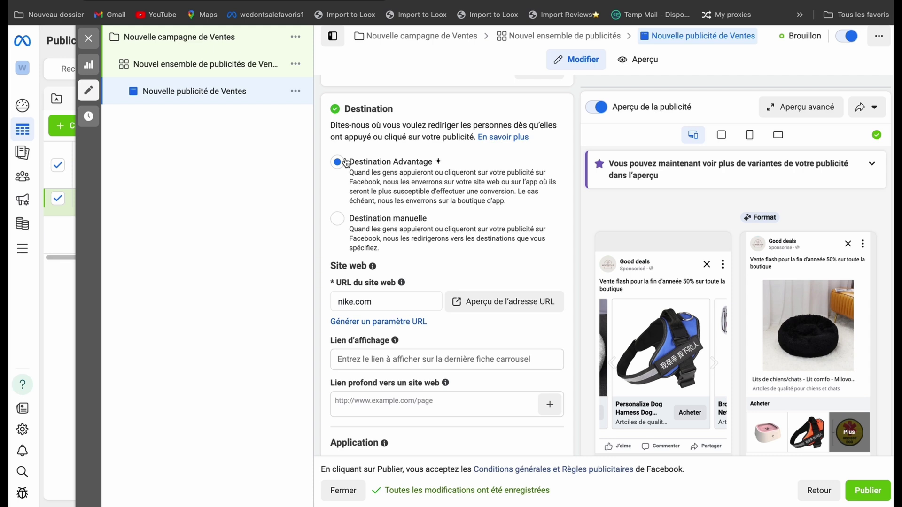
Step: Dismiss the inactive Meta pixel warning in the ad's tracking section, and check the remaining tracking and URL parameter options
scroll(455, 301, "down", 6)
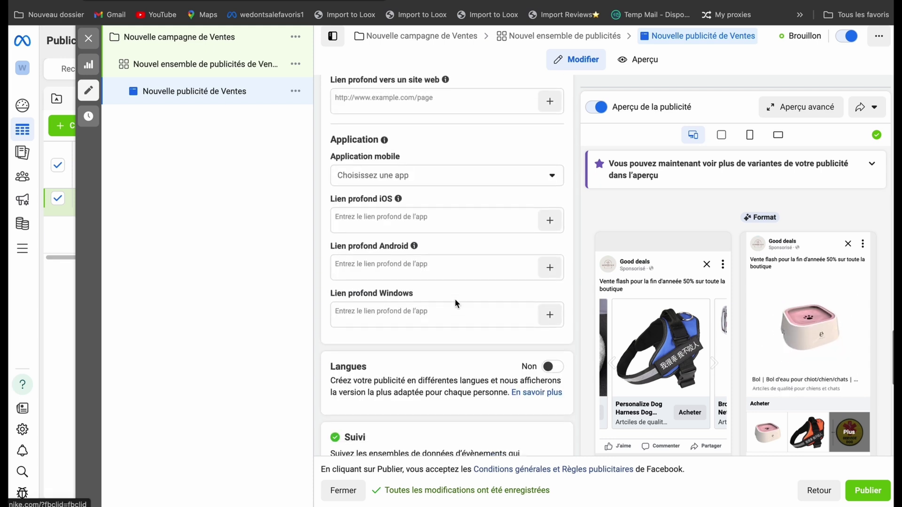
scroll(455, 301, "down", 4)
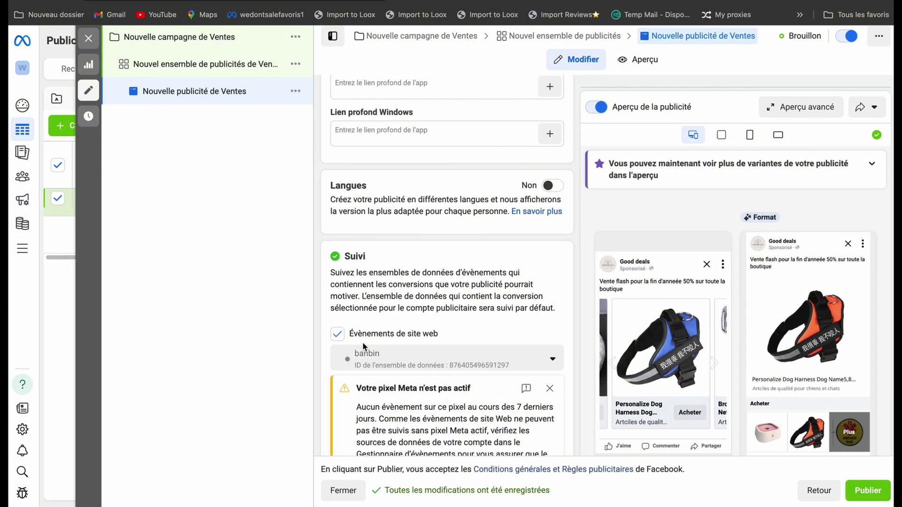
left_click(549, 389)
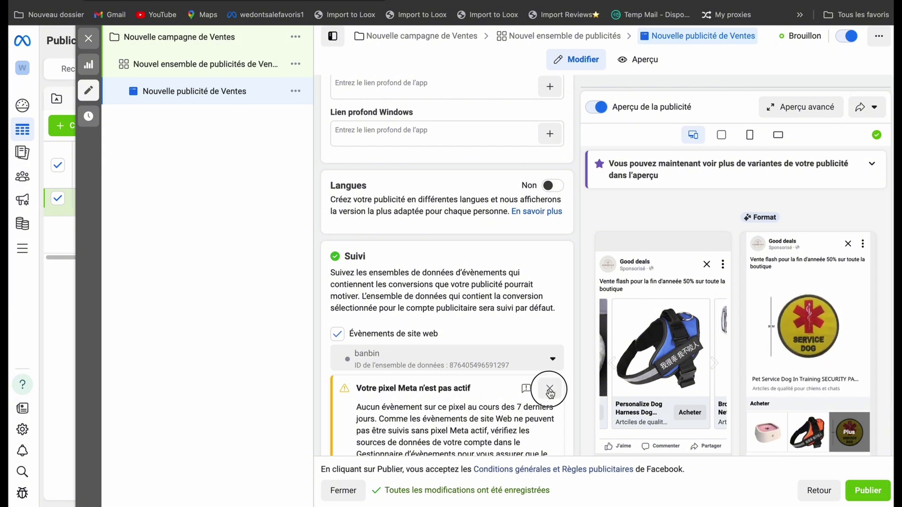
scroll(379, 362, "down", 3)
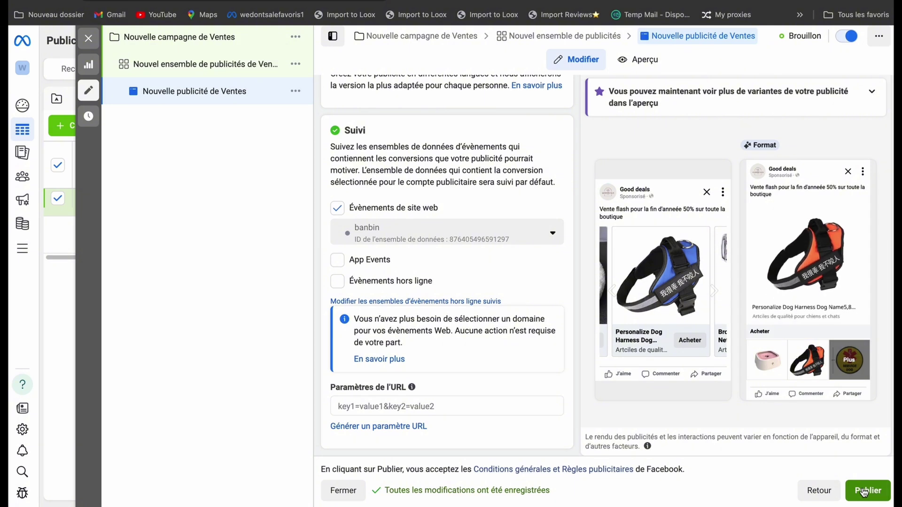
Step: Leave the ad editor for the ads list, and start the review and publication of the draft campaign, ad set and ad
left_click(863, 492)
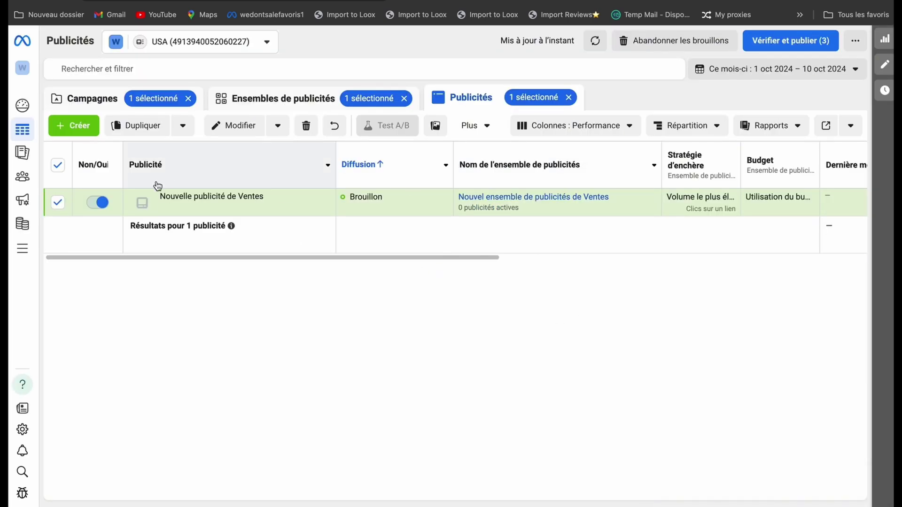
left_click(786, 43)
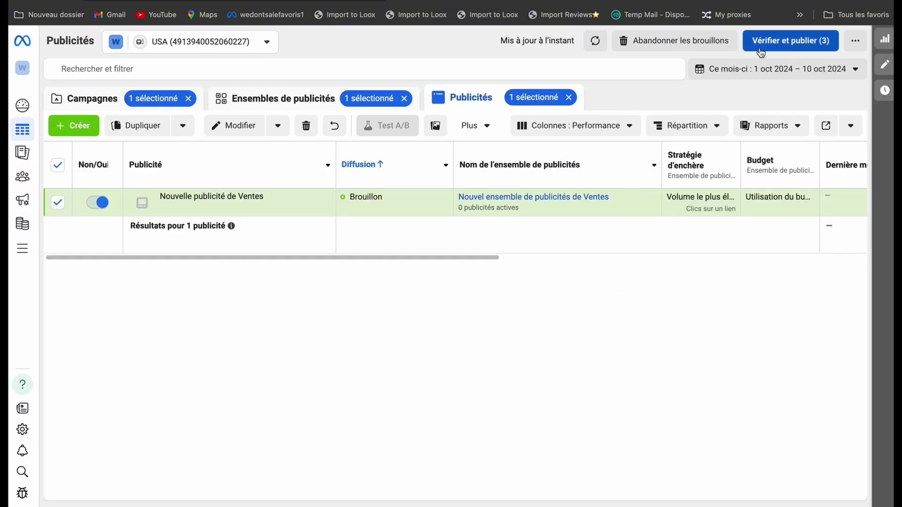